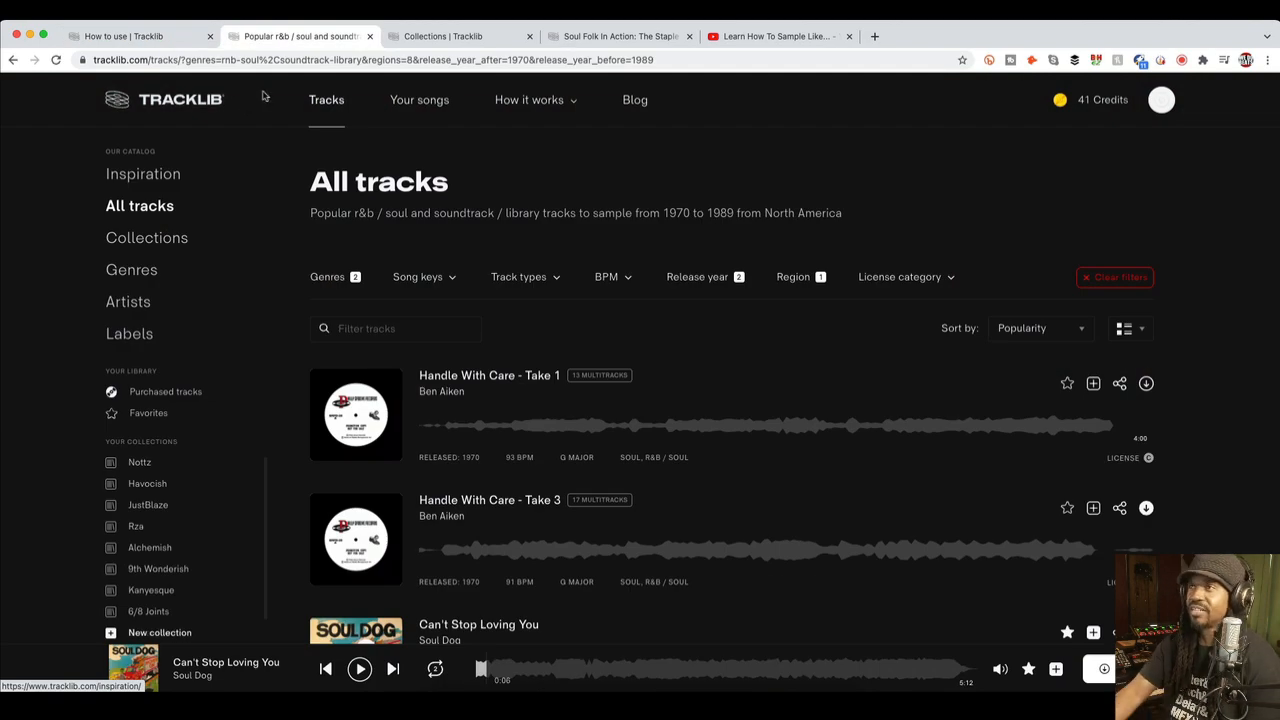
# Review the genre, release year and region filters applied to the all-tracks list.
pyautogui.click(322, 278)
pyautogui.scroll(-3, 325, 400)
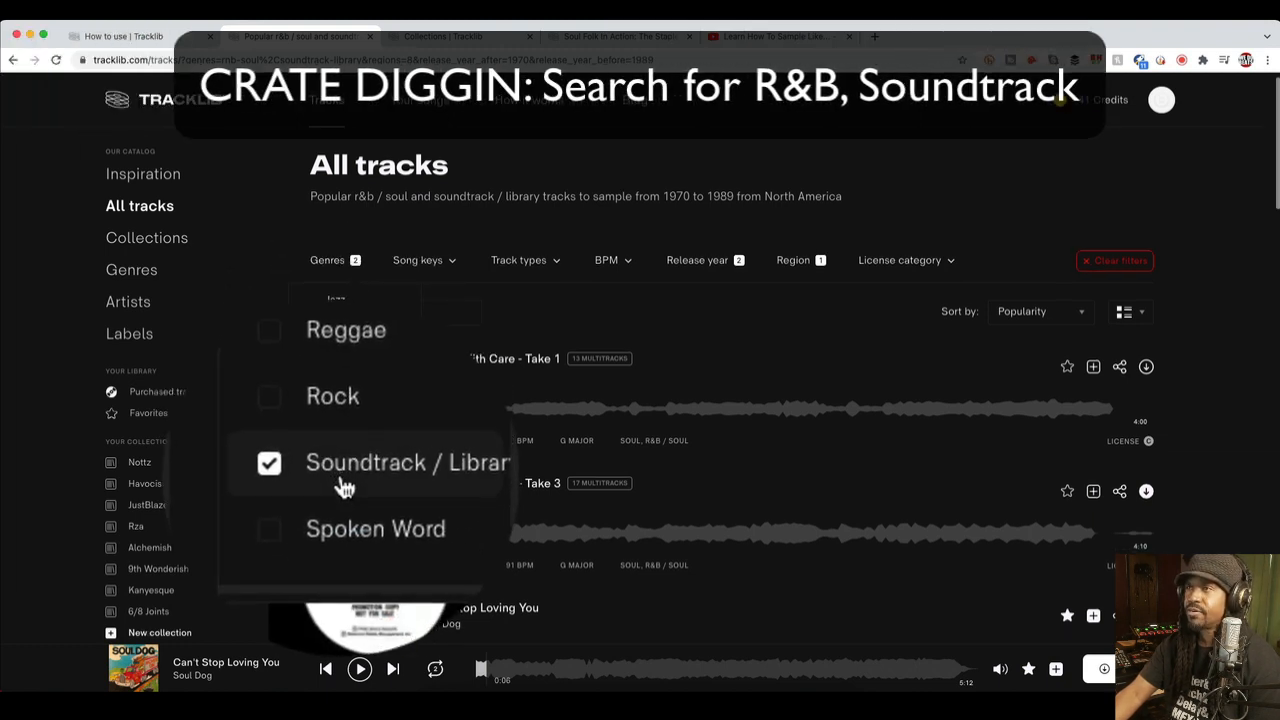
pyautogui.click(698, 267)
pyautogui.click(698, 266)
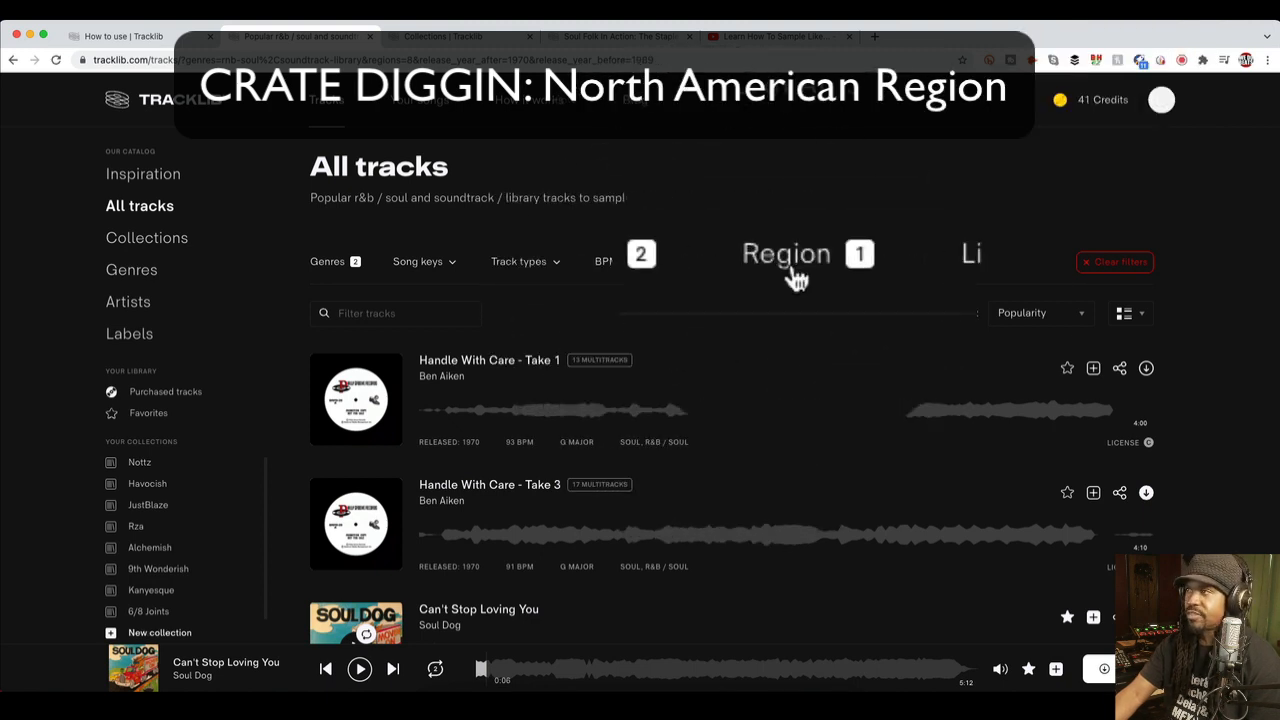
pyautogui.click(794, 262)
pyautogui.click(800, 257)
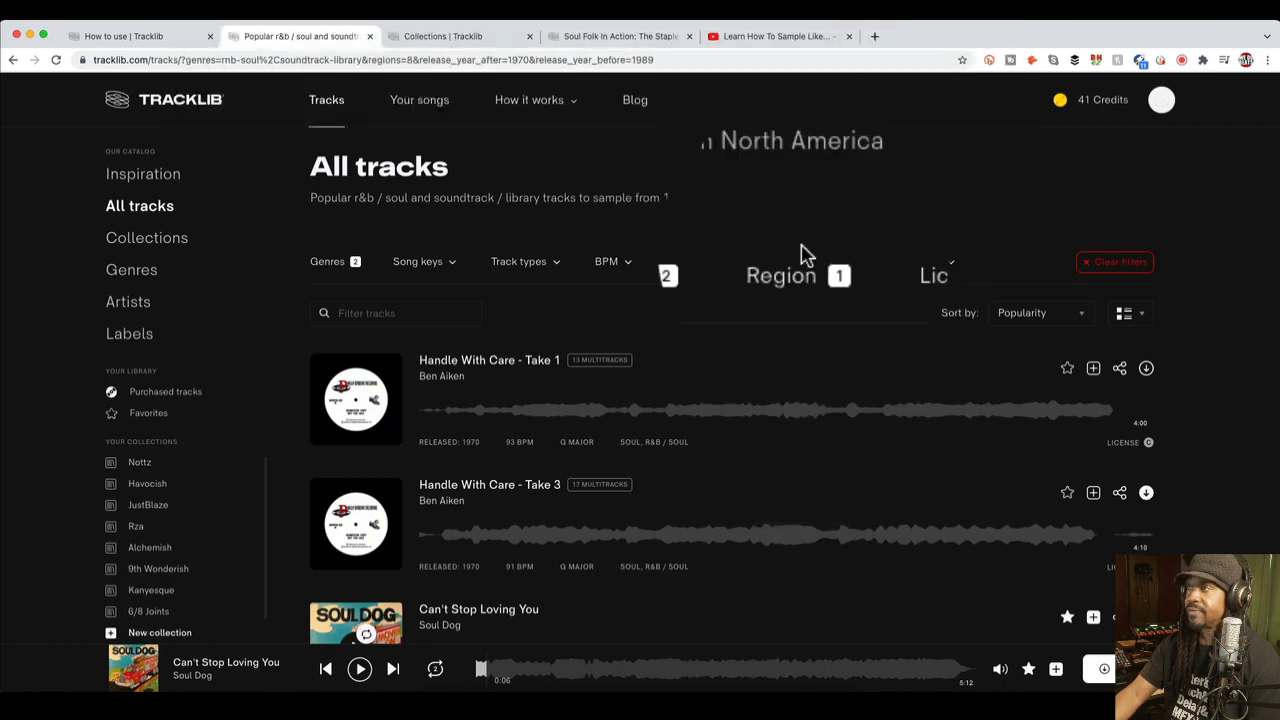
# Preview the opening of "Julie" by The Class-Set in the filtered track list, stopping playback after a few seconds.
pyautogui.scroll(-5, 531, 366)
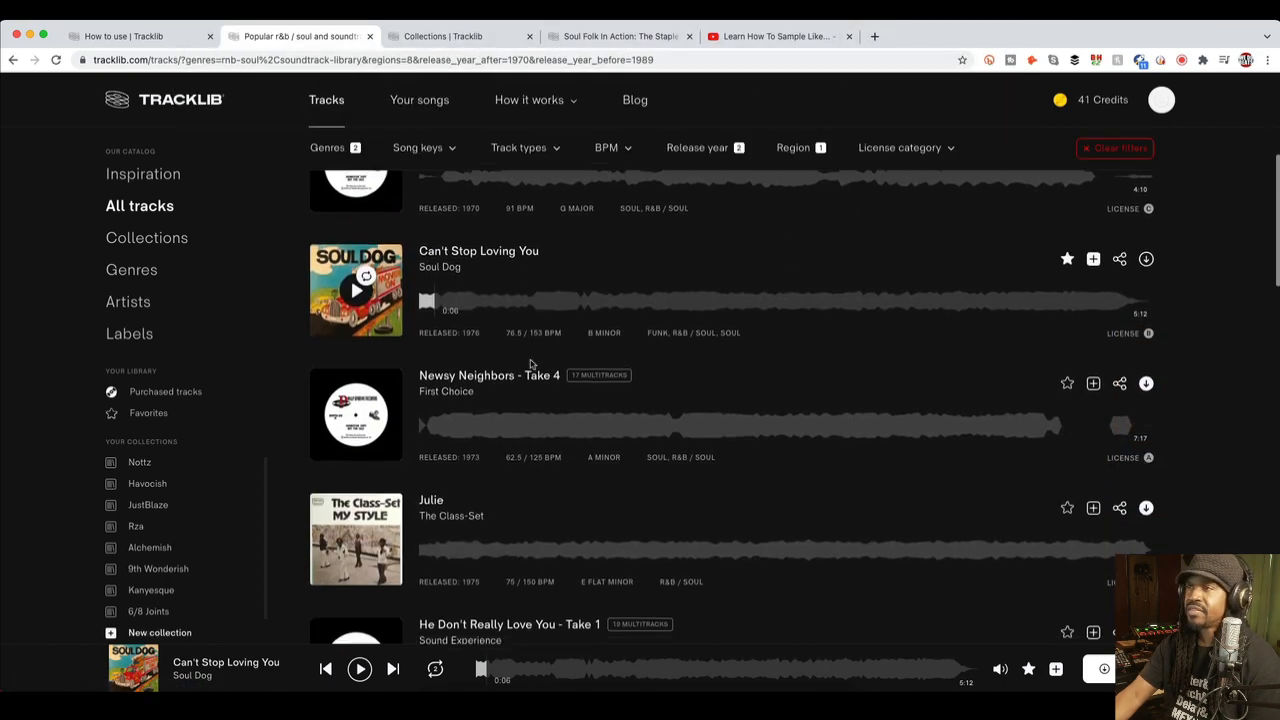
pyautogui.scroll(1, 531, 364)
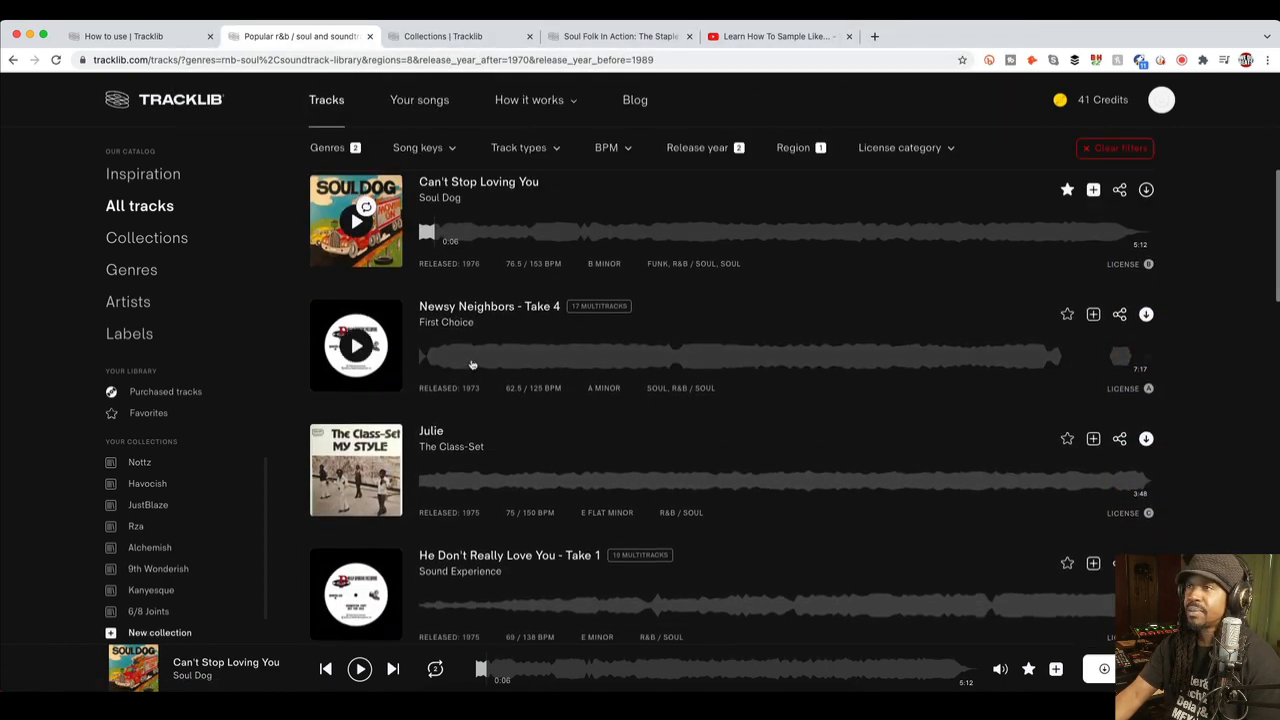
pyautogui.click(462, 503)
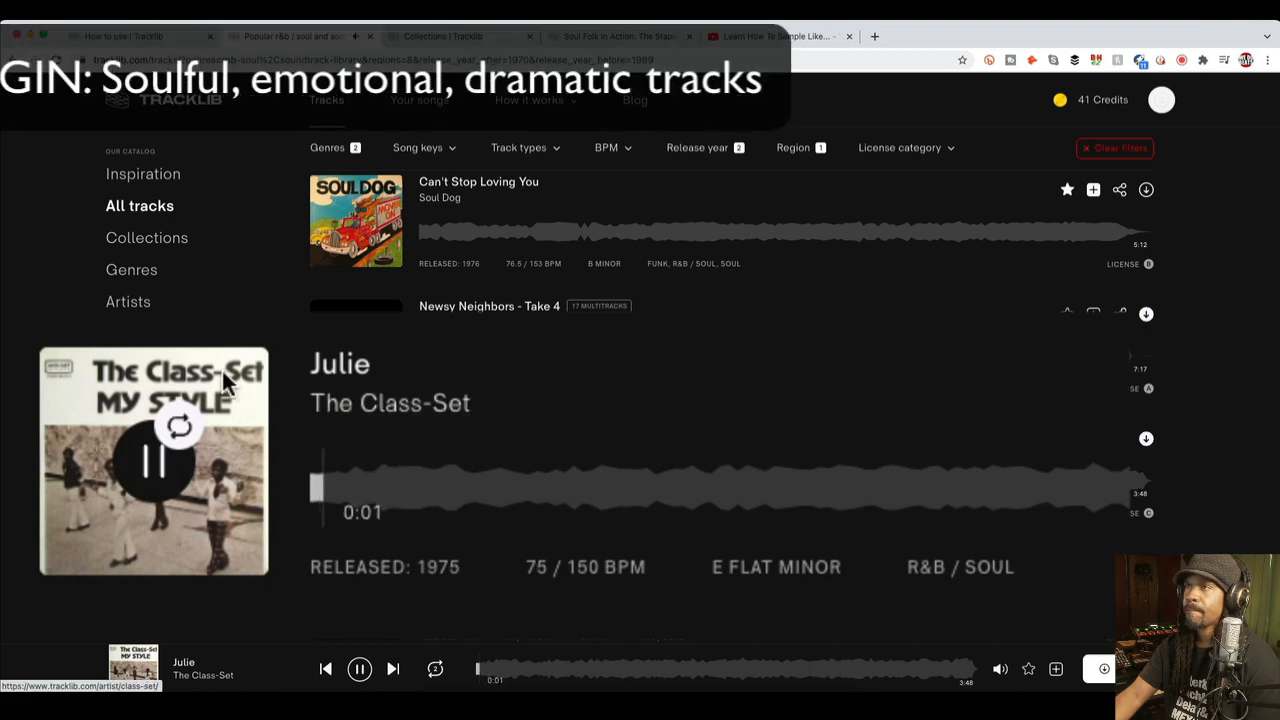
pyautogui.click(160, 470)
pyautogui.scroll(-3, 366, 430)
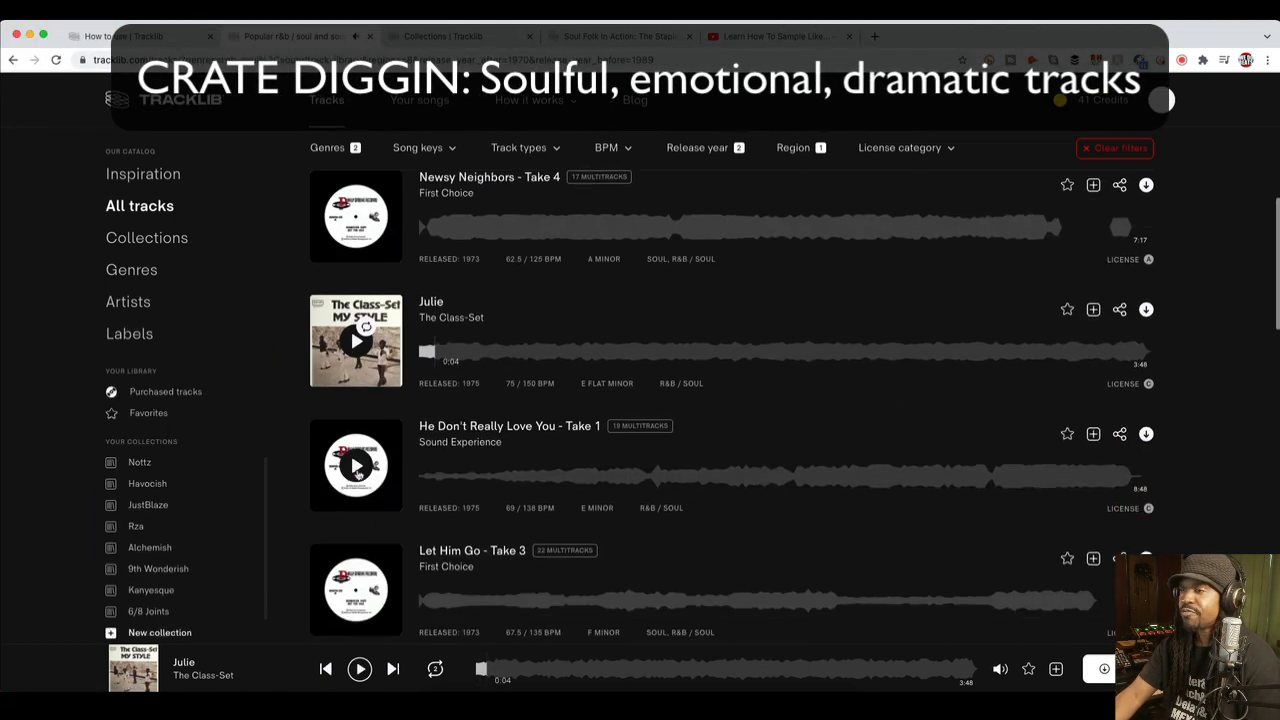
# Preview the opening of the soundtrack piece "Tranquility" and pause it.
pyautogui.scroll(-3, 362, 438)
pyautogui.click(358, 460)
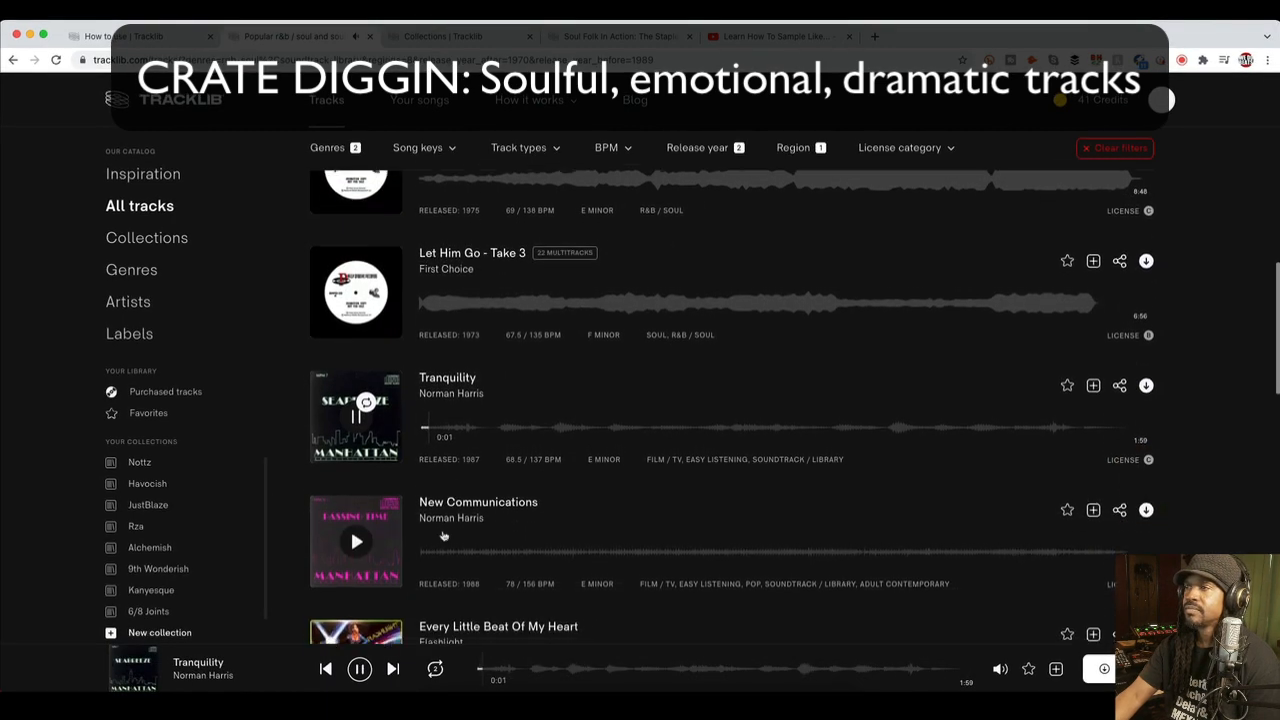
pyautogui.scroll(-1, 444, 537)
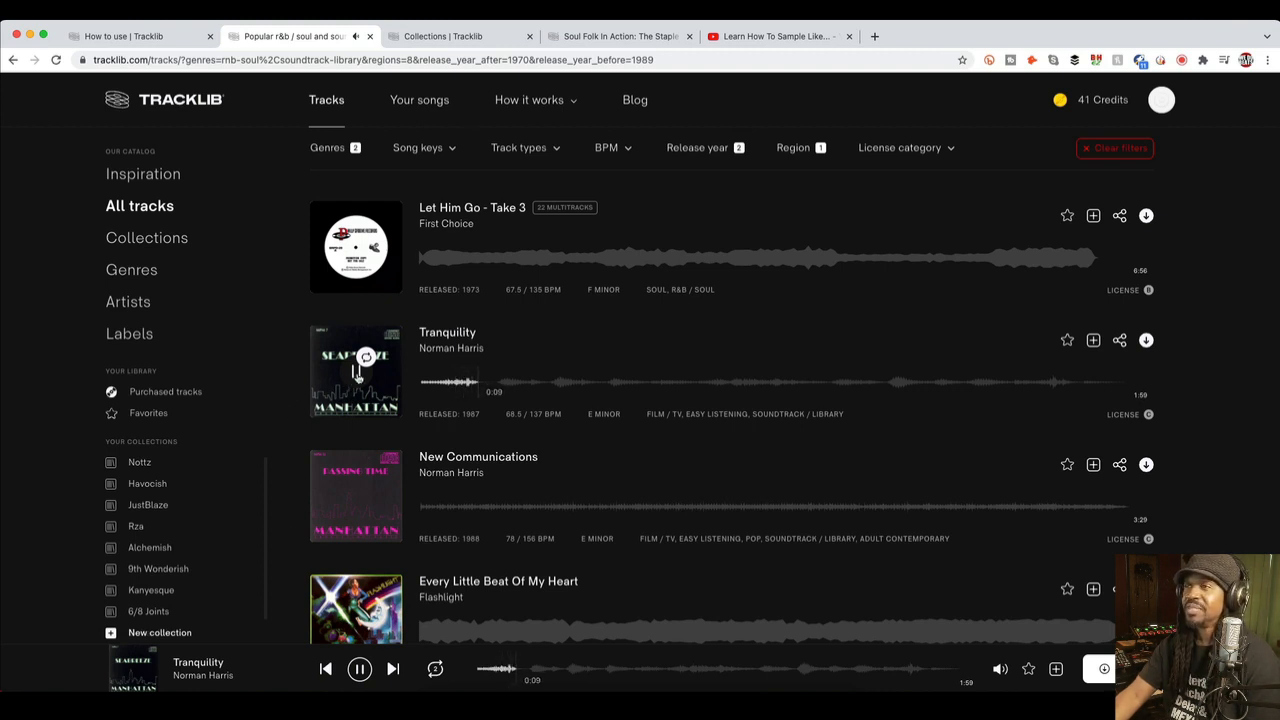
pyautogui.click(357, 372)
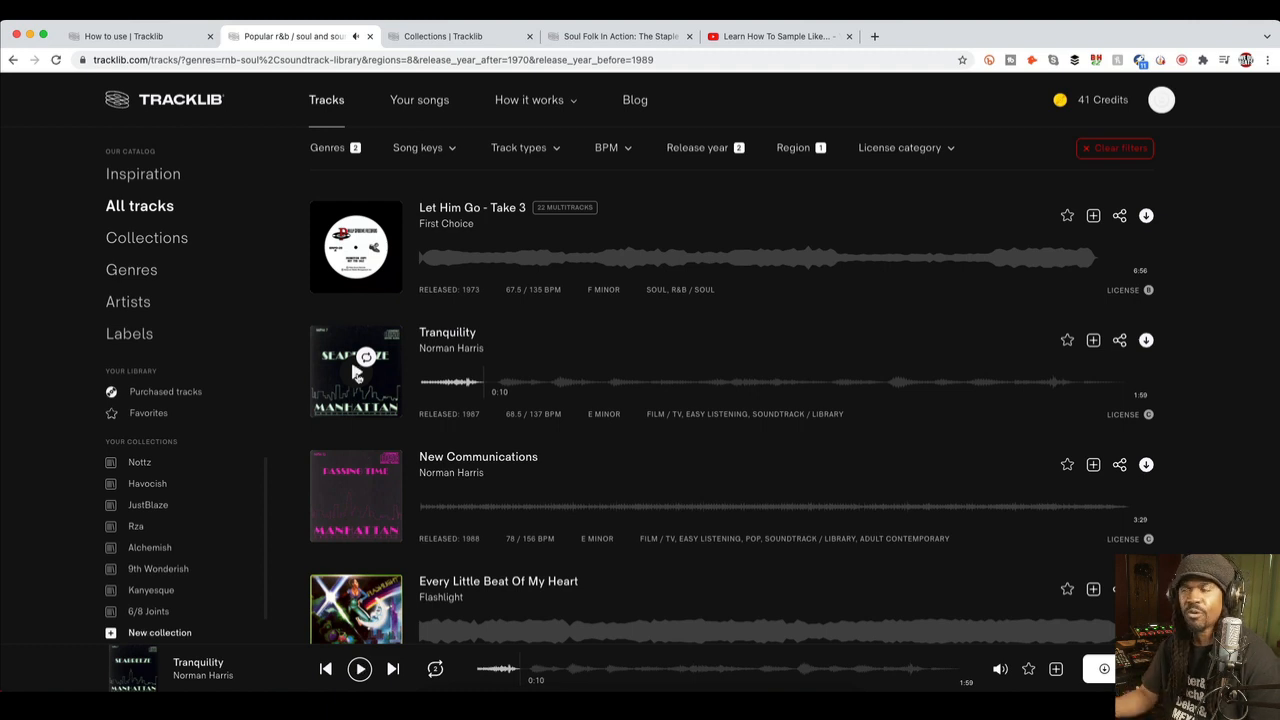
# Preview "Gallantry" and "Nightingale" further along the filtered track list.
pyautogui.scroll(-1, 357, 373)
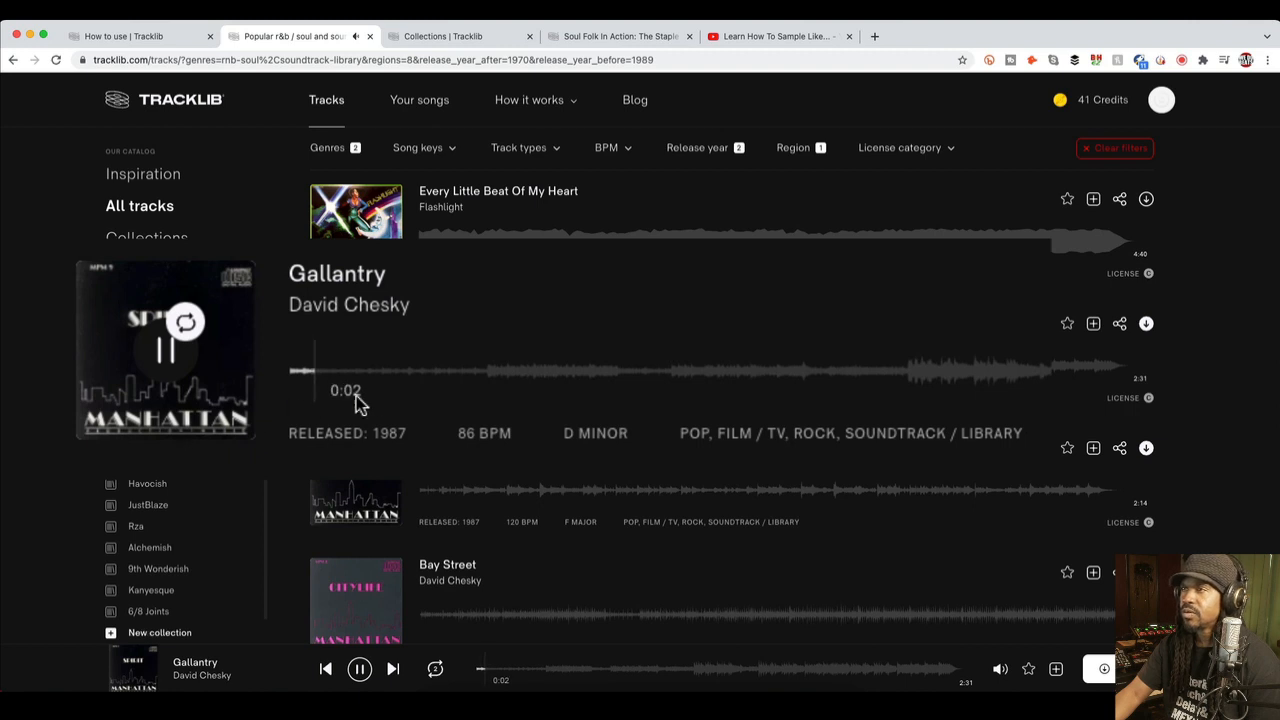
pyautogui.click(357, 360)
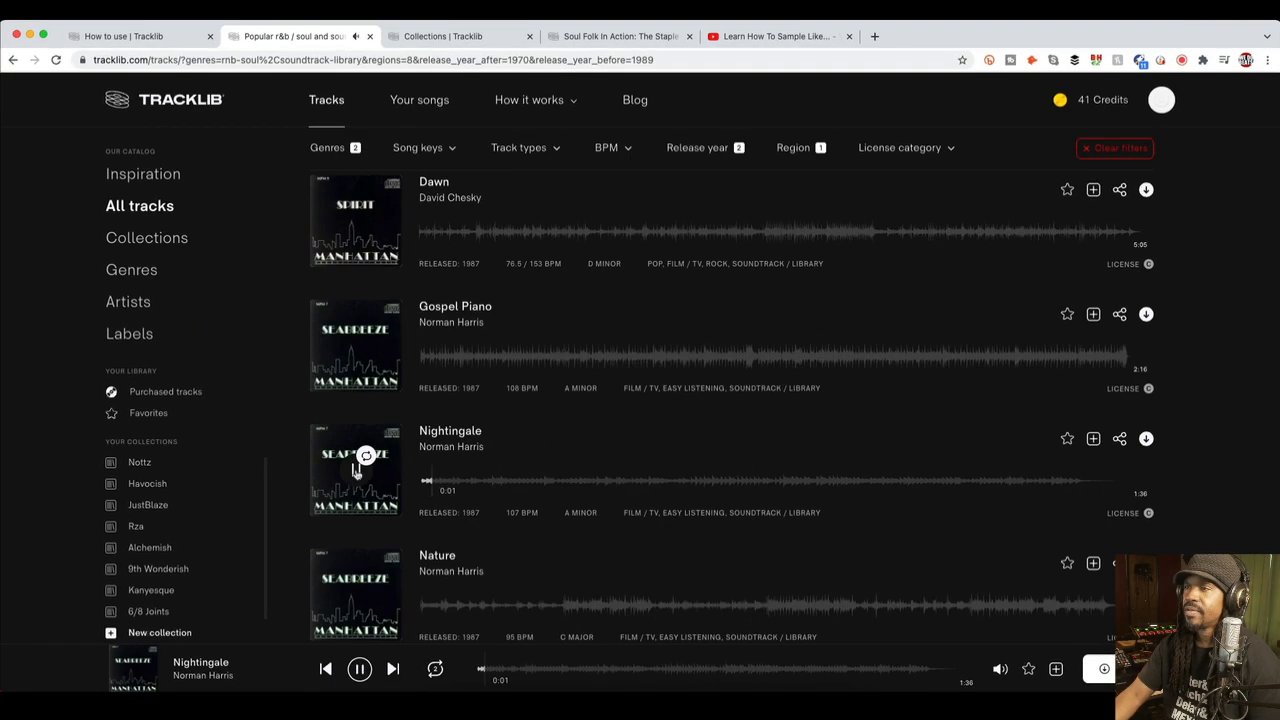
pyautogui.scroll(-1, 356, 474)
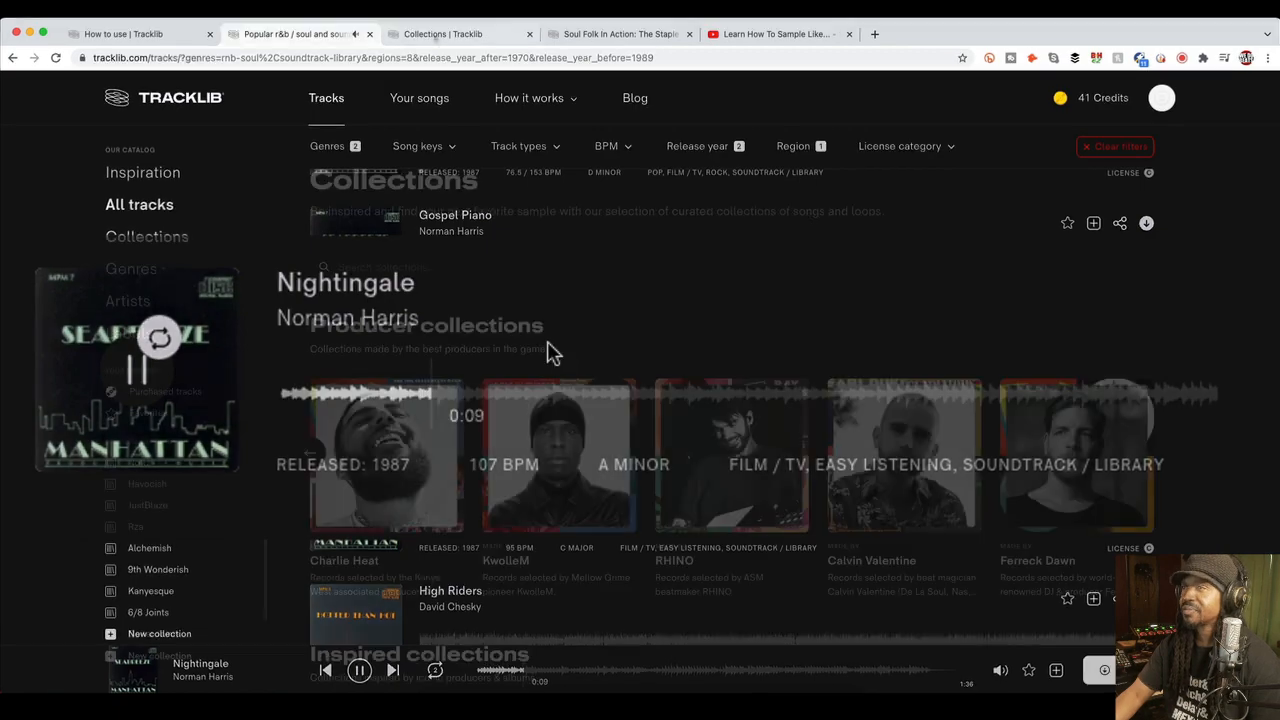
# Search the curated collections for "gospel" and open the "Lord Have Mercy!" collection.
pyautogui.click(435, 37)
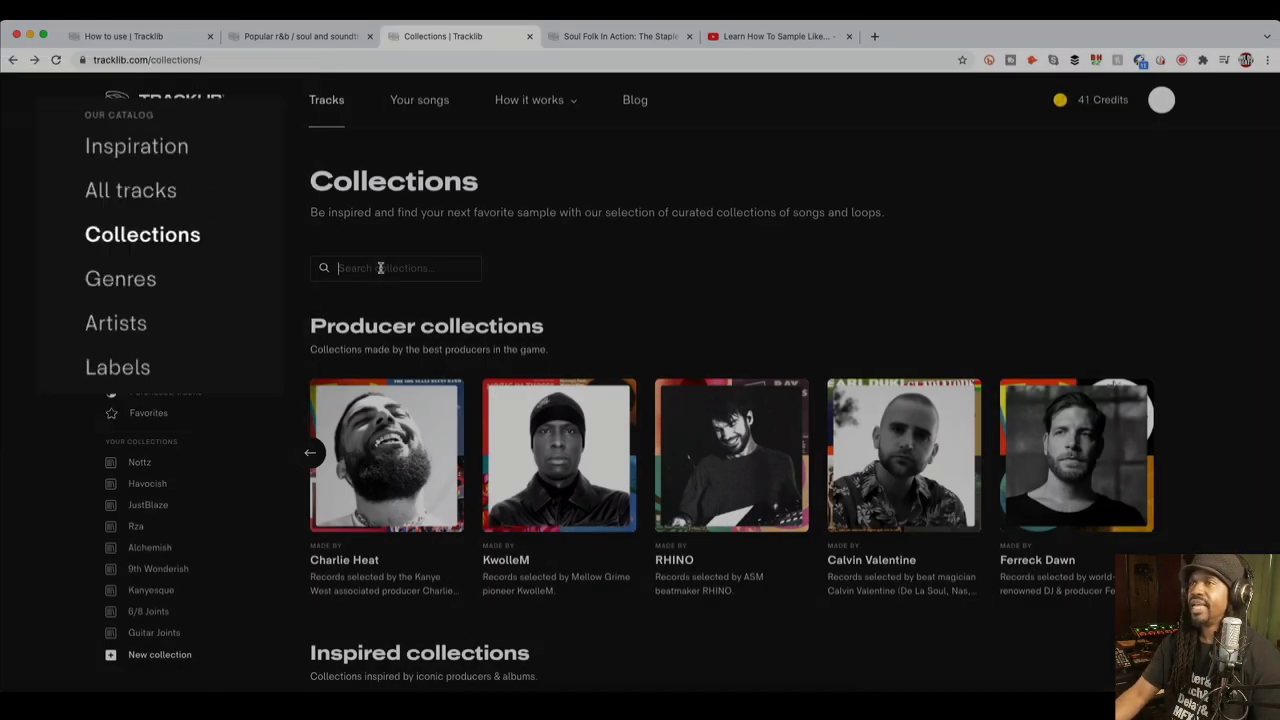
pyautogui.write('gospe')
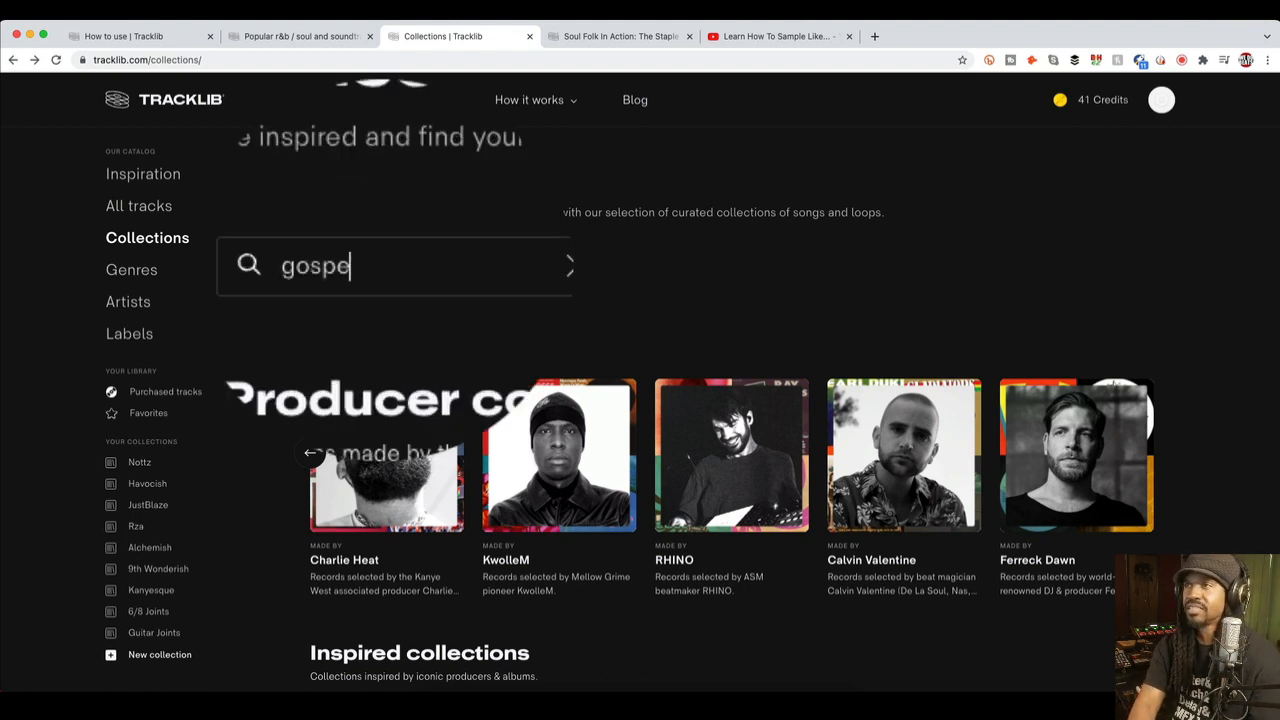
pyautogui.write('l')
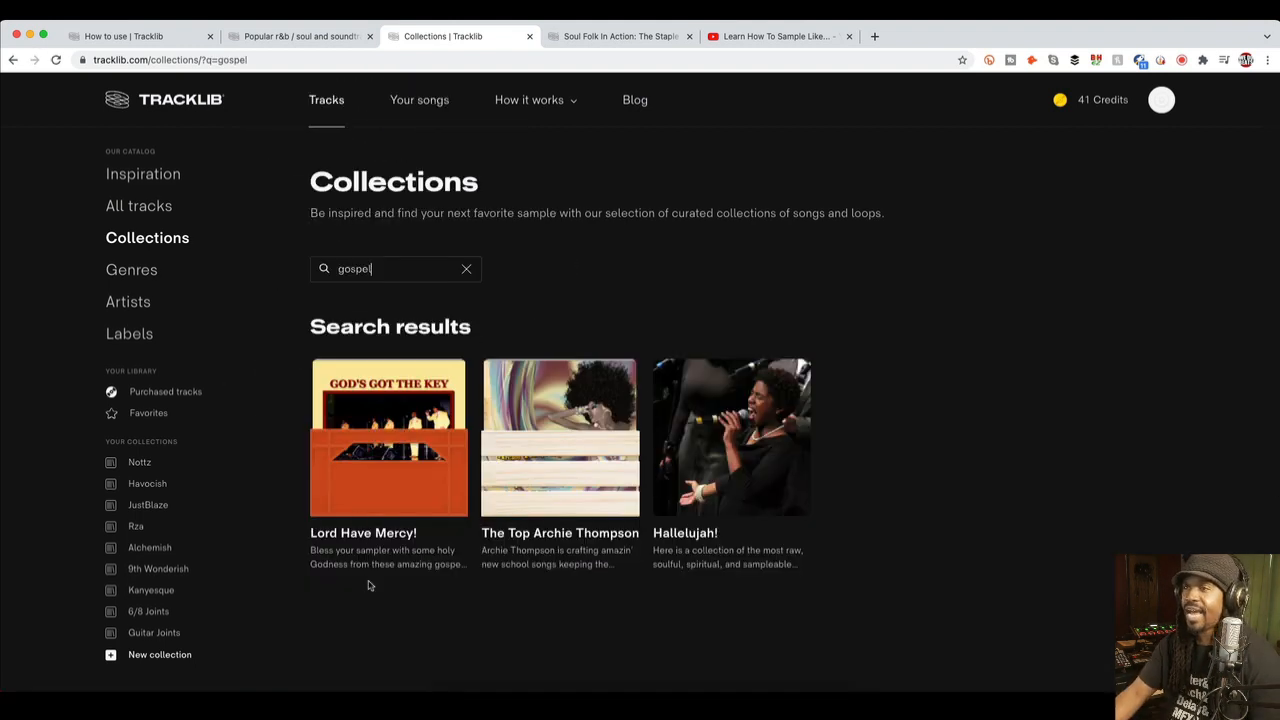
pyautogui.click(372, 530)
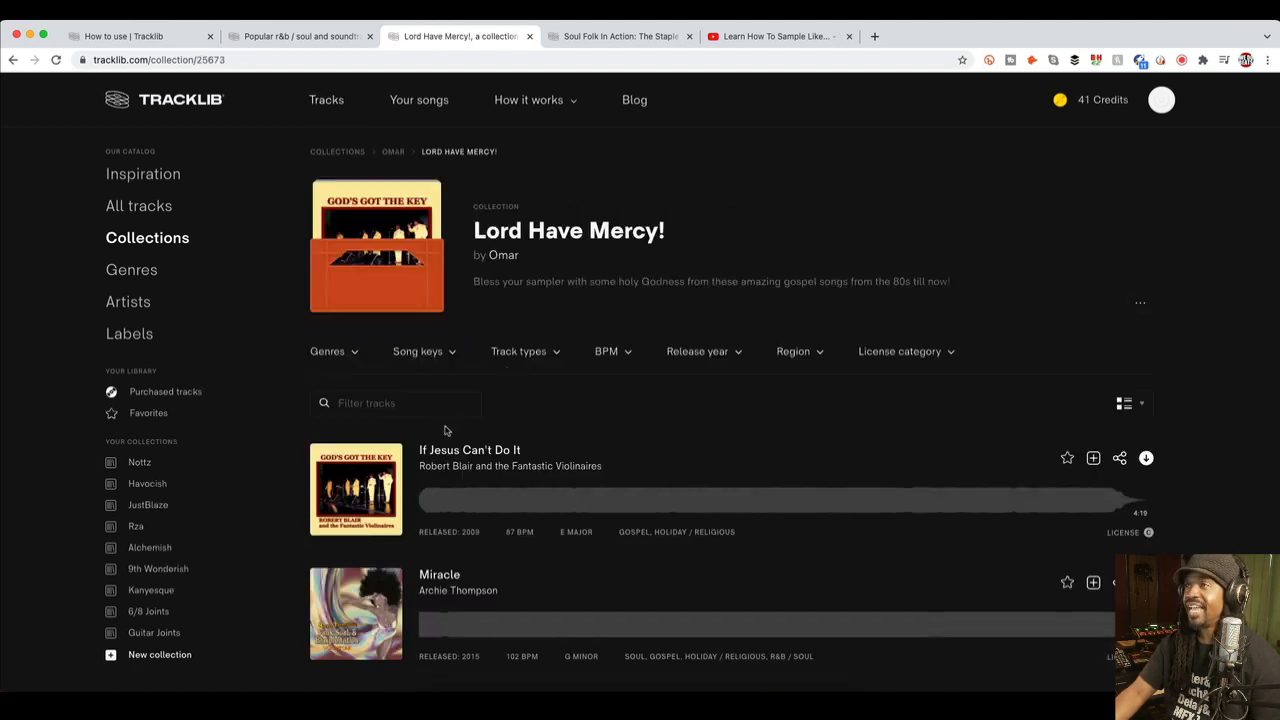
# Preview "If Jesus Can't Do It" and "He'll Understand" in the "Lord Have Mercy!" collection.
pyautogui.scroll(-2, 446, 430)
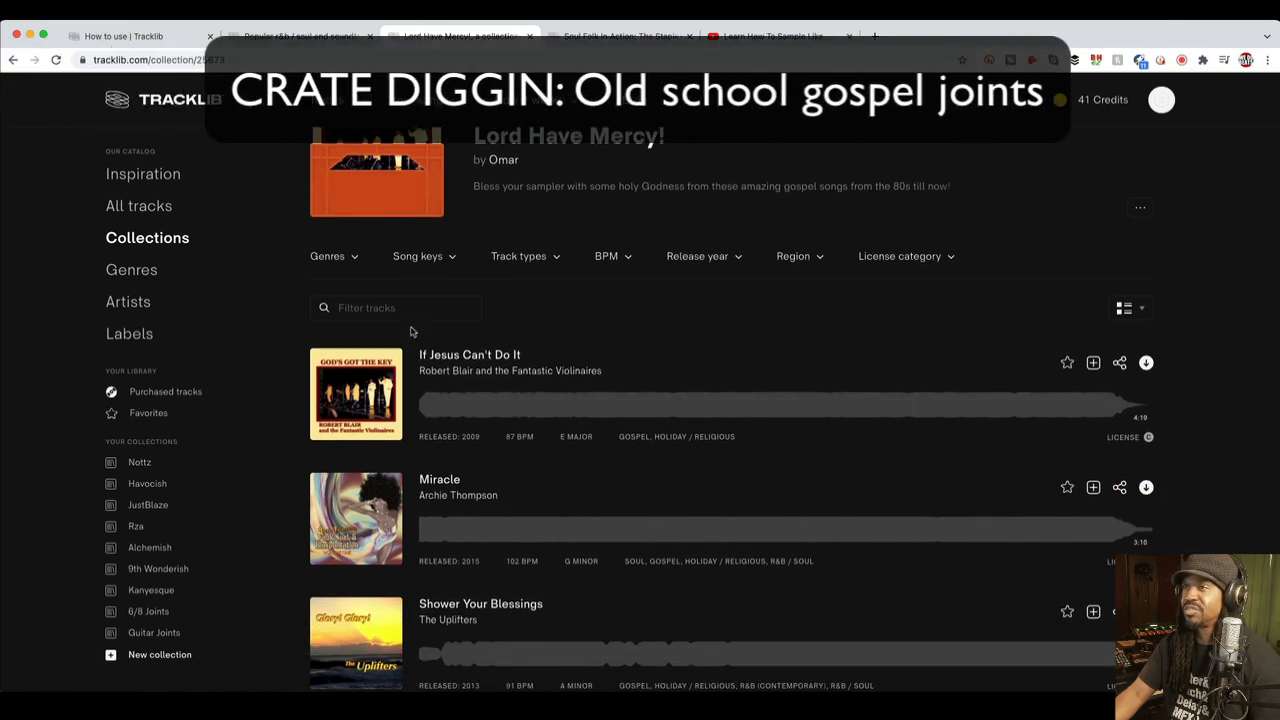
pyautogui.click(357, 394)
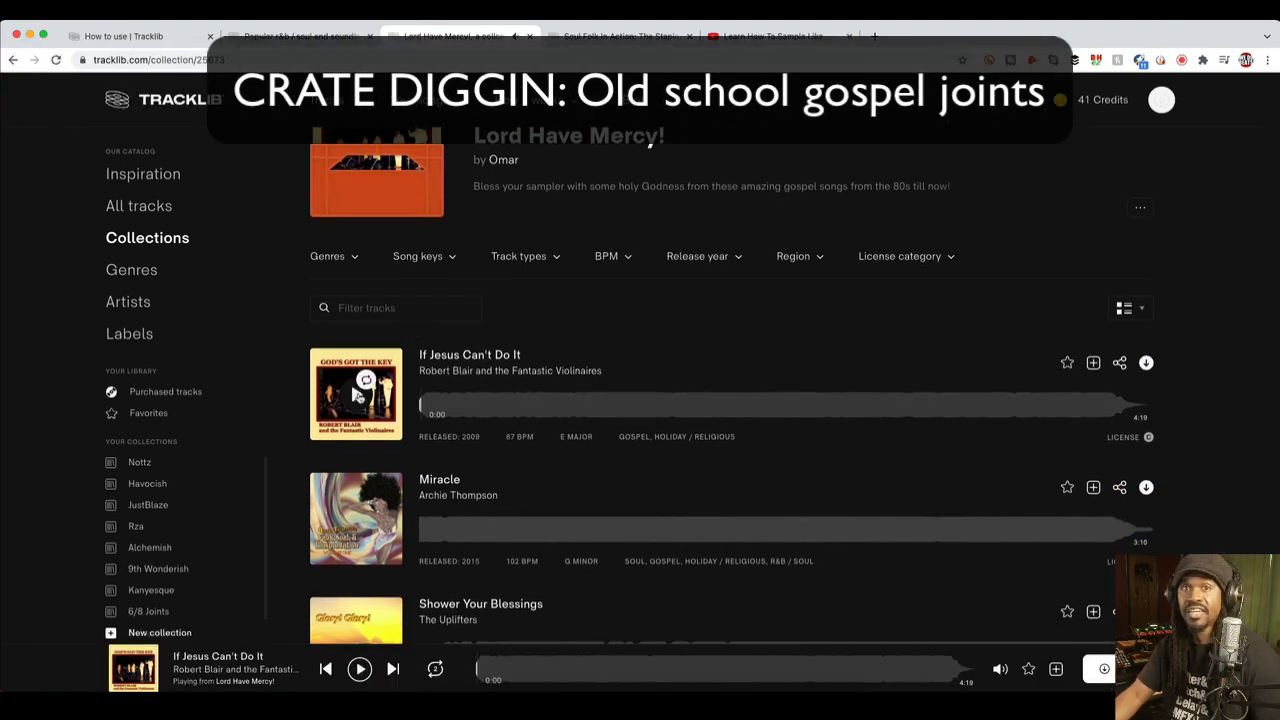
pyautogui.scroll(-2, 357, 396)
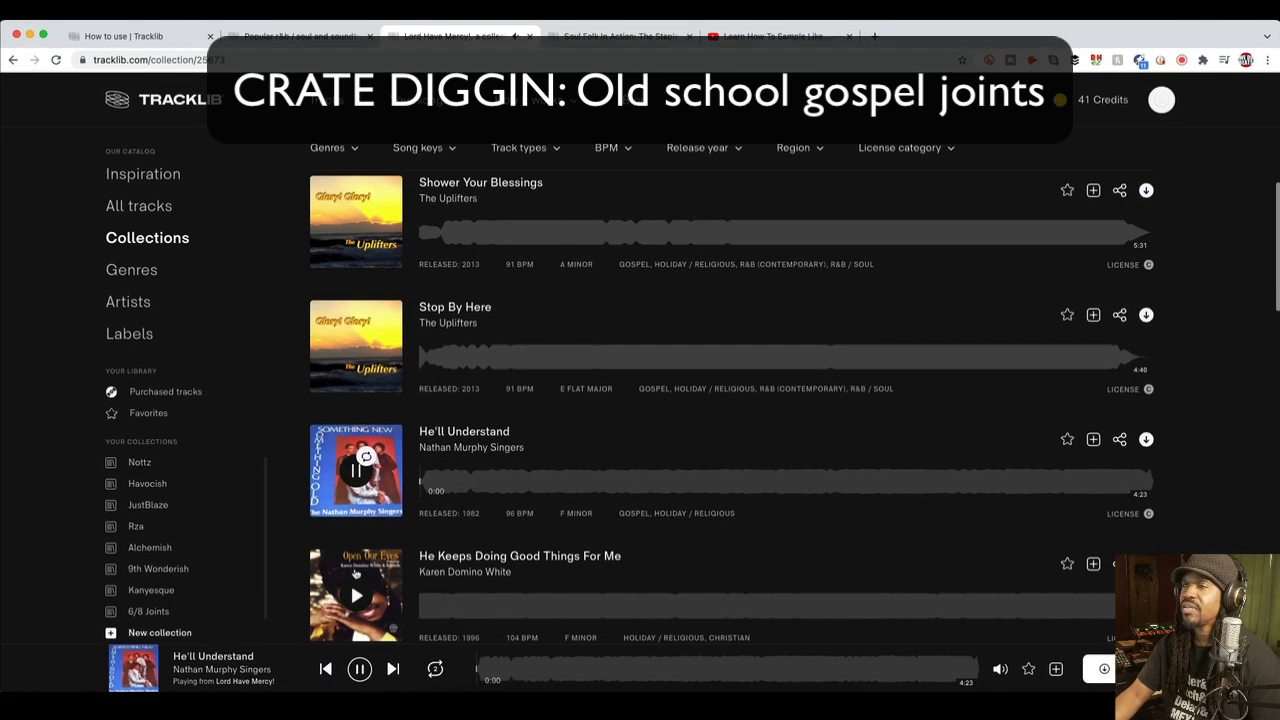
pyautogui.scroll(-1, 356, 572)
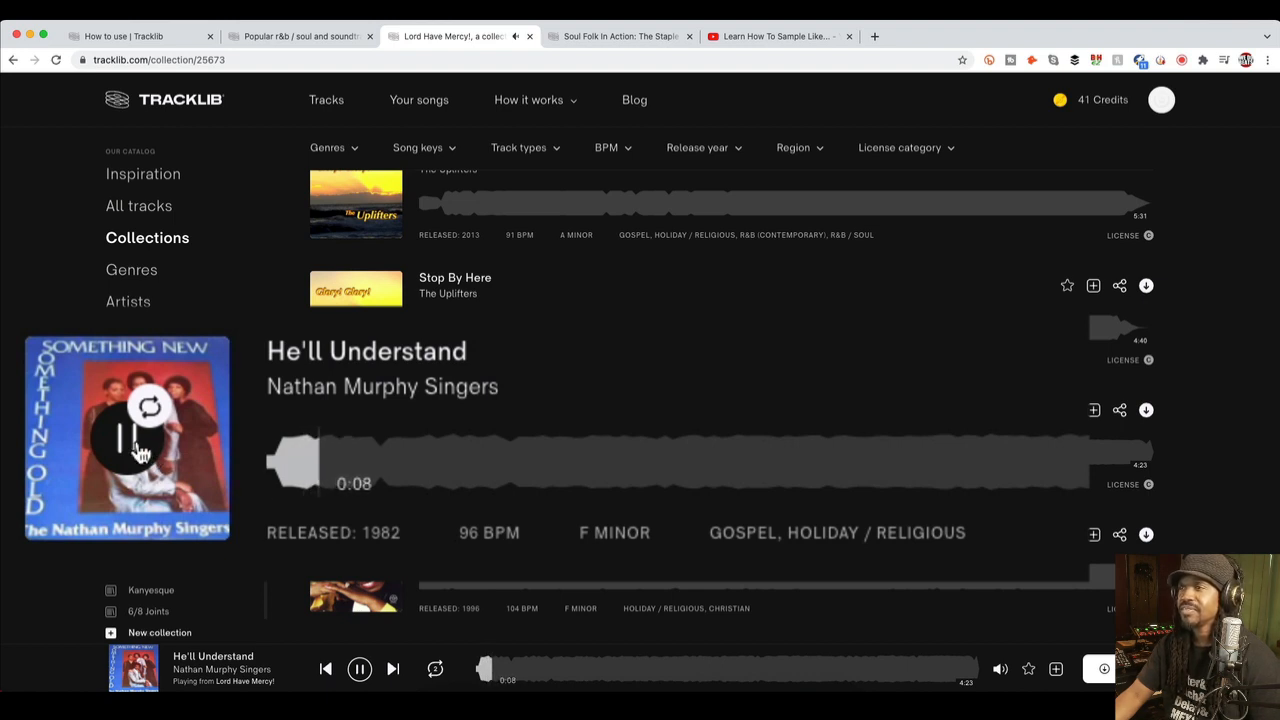
pyautogui.click(358, 446)
# Limit the gospel collection to releases before 1990 and preview "Miracle" and "I Heard A Voice Pt 1".
pyautogui.scroll(-5, 360, 447)
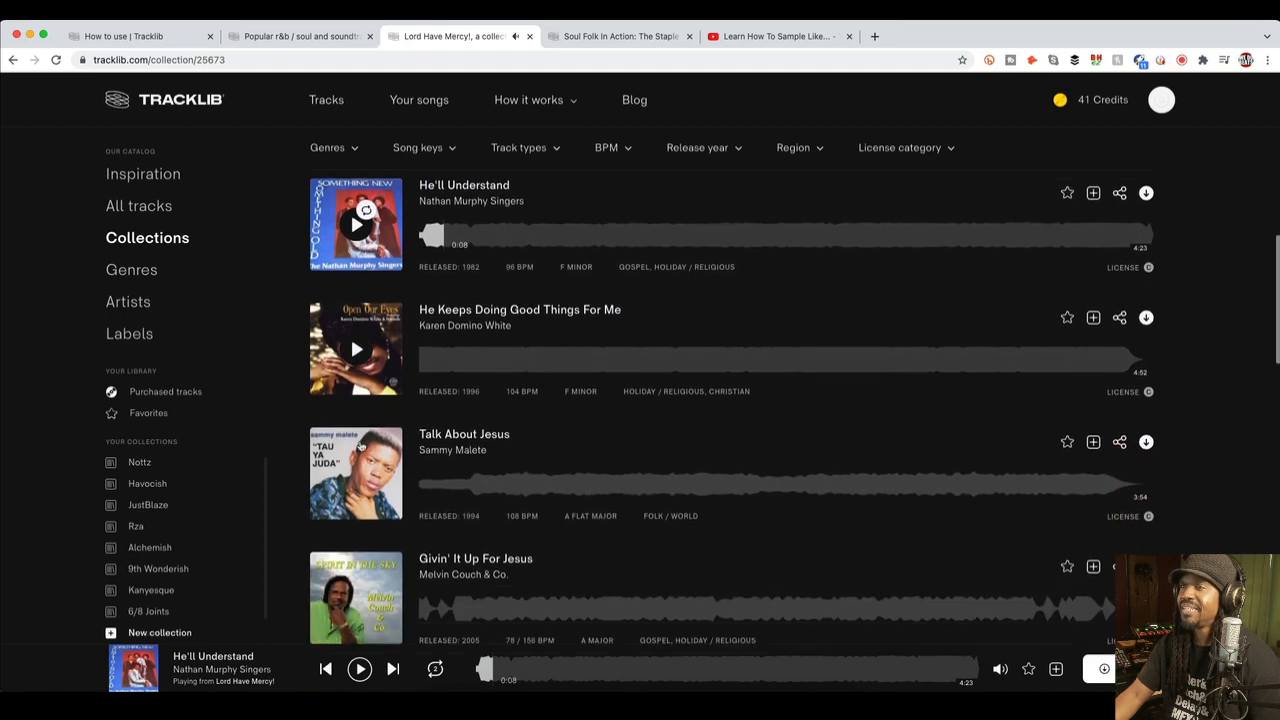
pyautogui.scroll(-1, 360, 447)
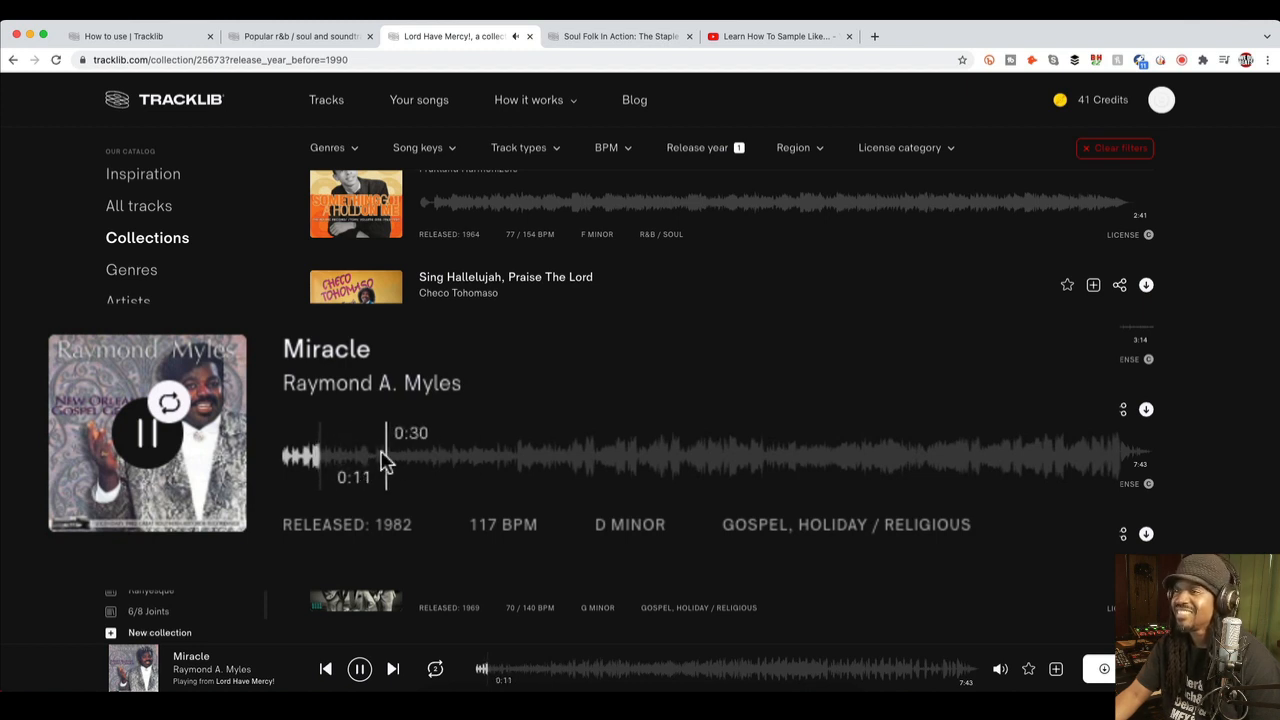
pyautogui.click(155, 438)
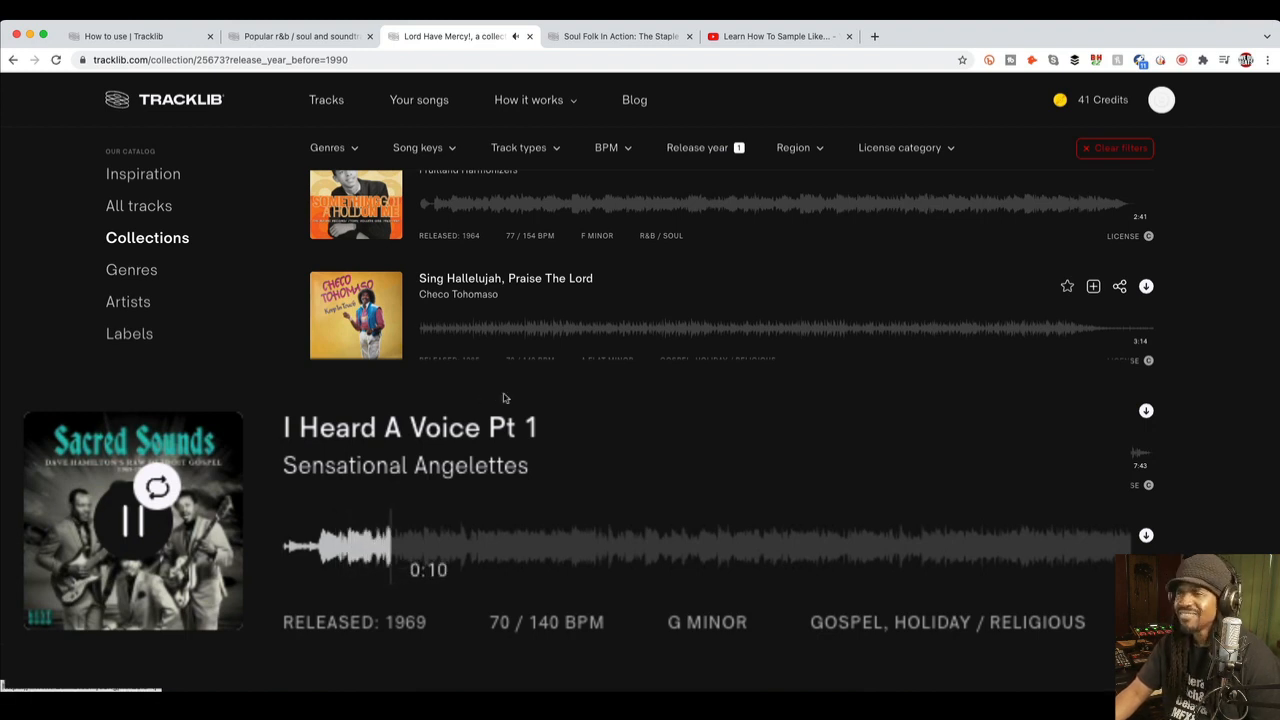
pyautogui.click(133, 530)
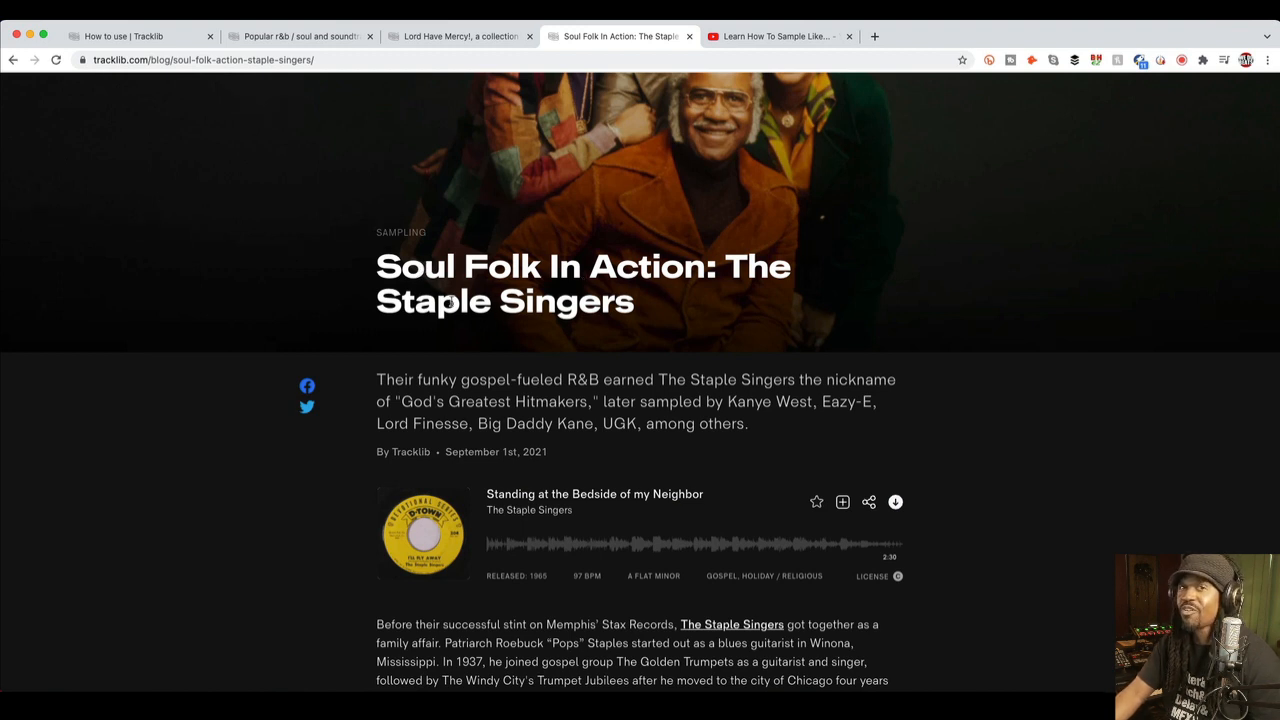
# Preview "Standing at the Bedside of my Neighbor" in the Staple Singers blog article and look through its other embedded tracks.
pyautogui.scroll(1, 451, 302)
pyautogui.scroll(-1, 451, 302)
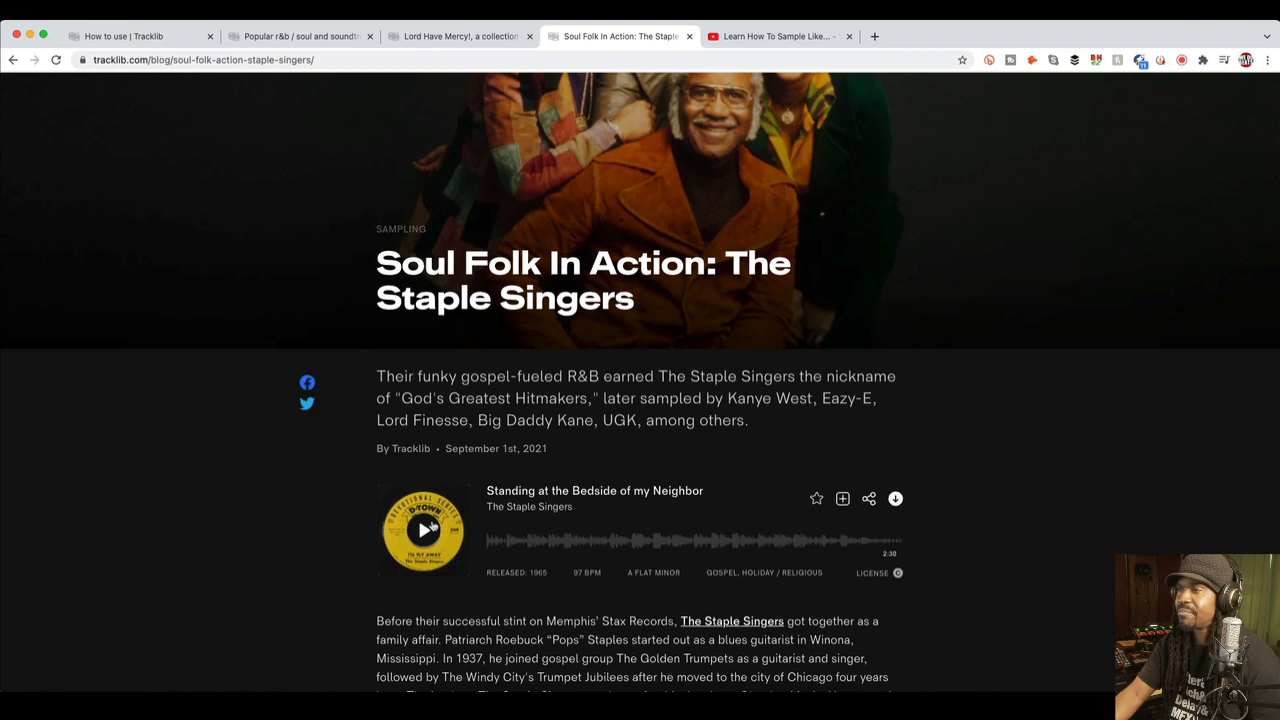
pyautogui.click(427, 530)
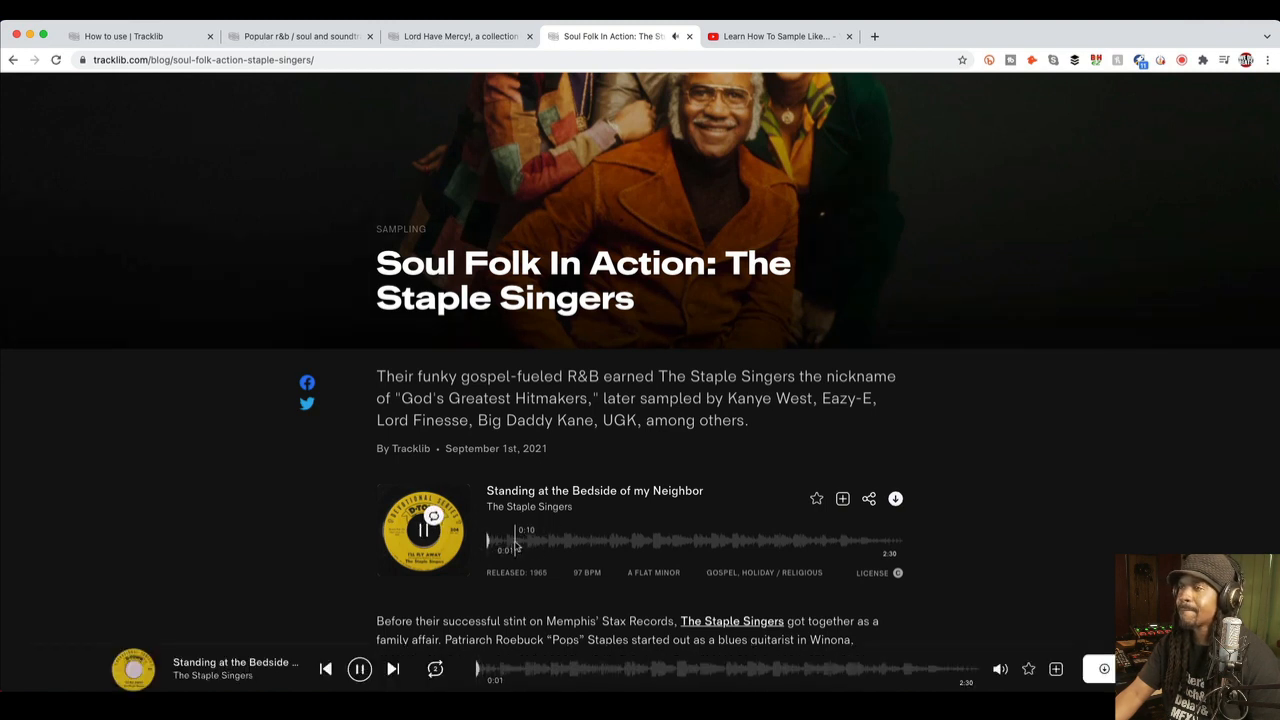
pyautogui.scroll(-1, 512, 546)
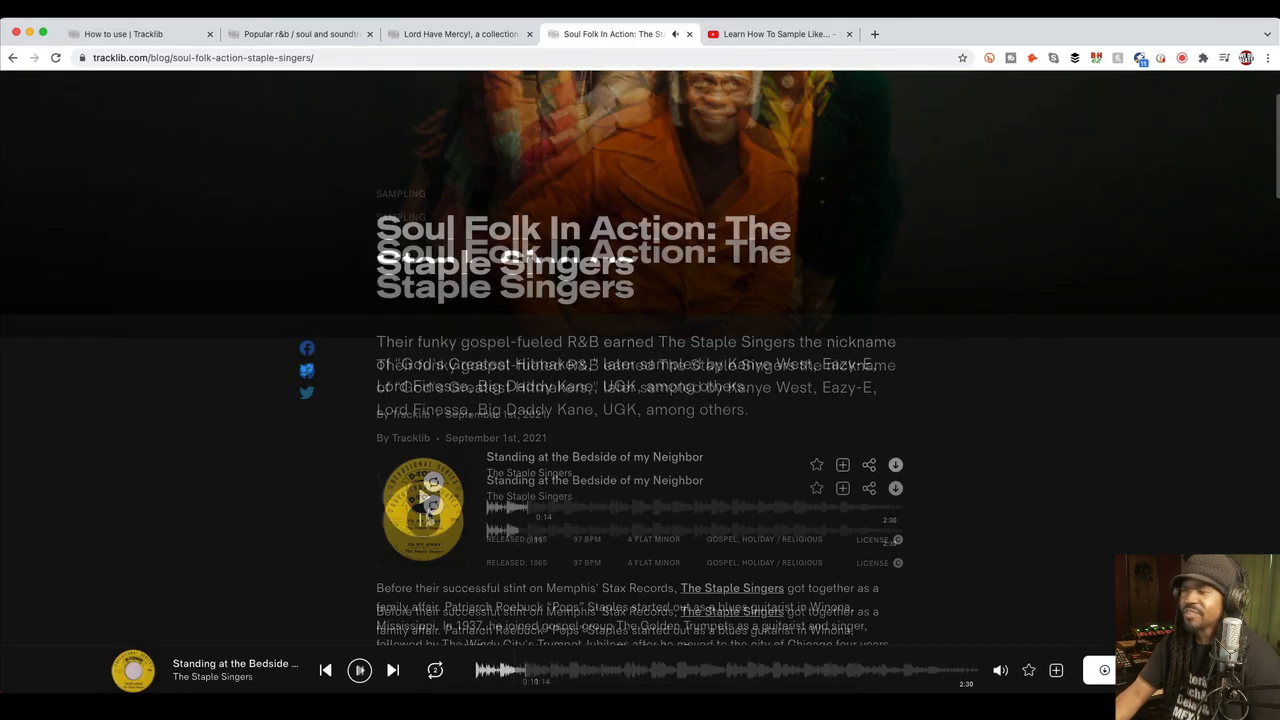
pyautogui.scroll(-6, 428, 514)
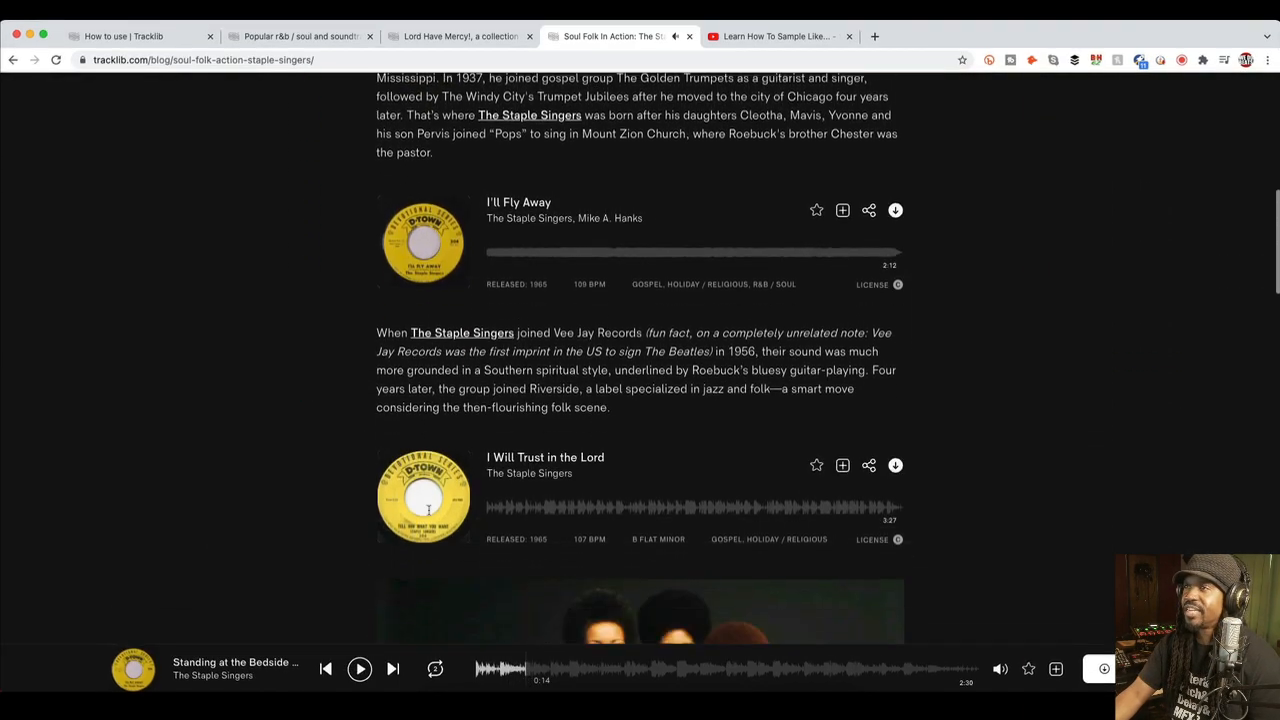
pyautogui.scroll(-8, 428, 510)
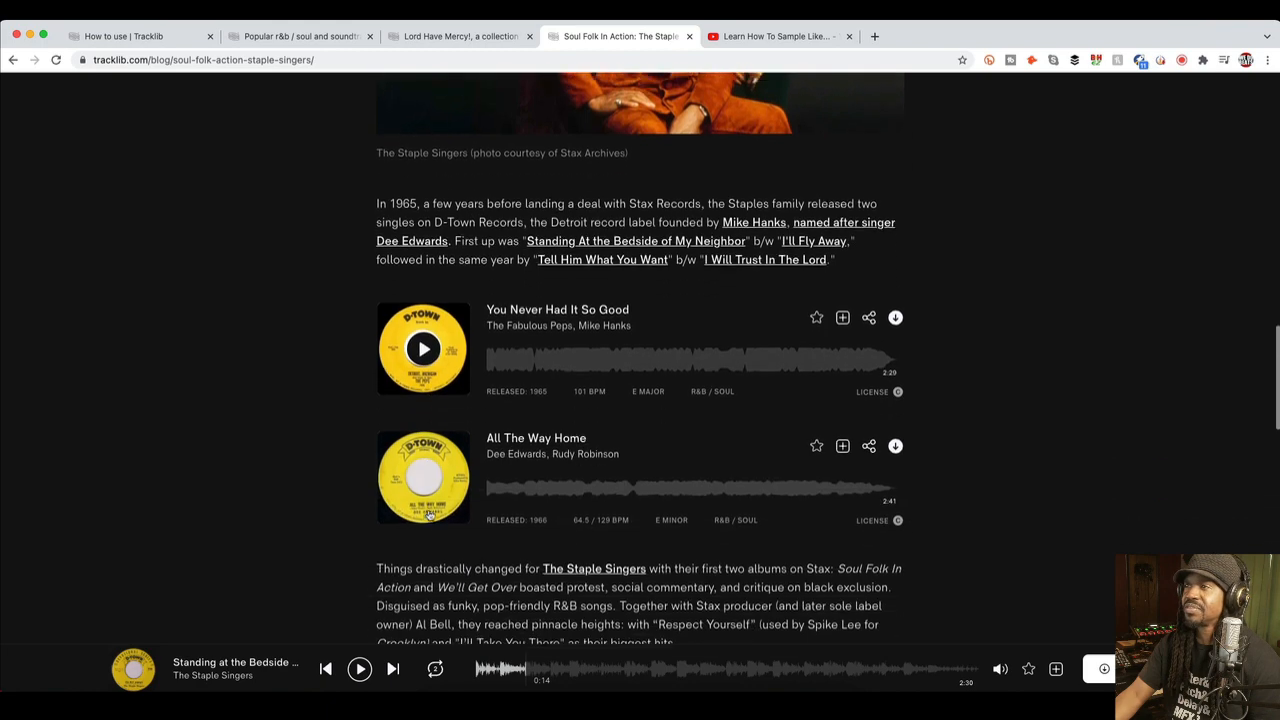
pyautogui.scroll(-2, 428, 514)
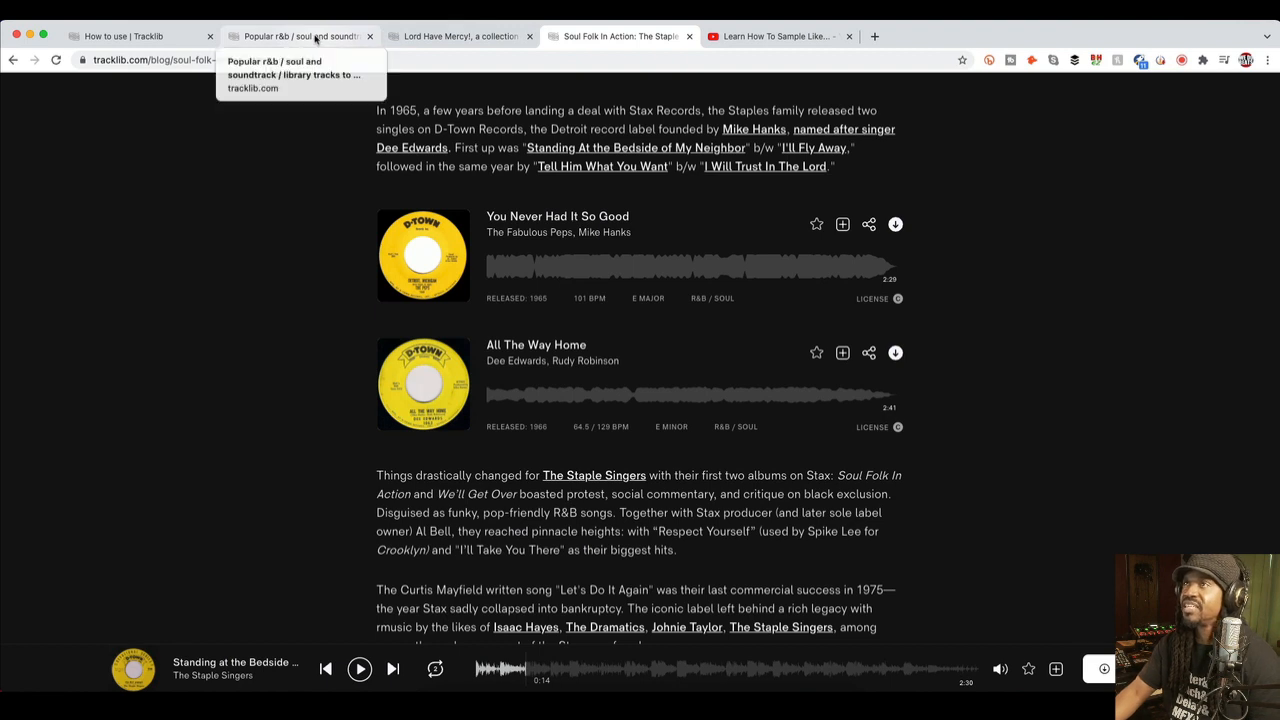
# Switch to the saved Nottz collection, preview "The Villain's Theme" and return to the beginning of its track list.
pyautogui.click(316, 38)
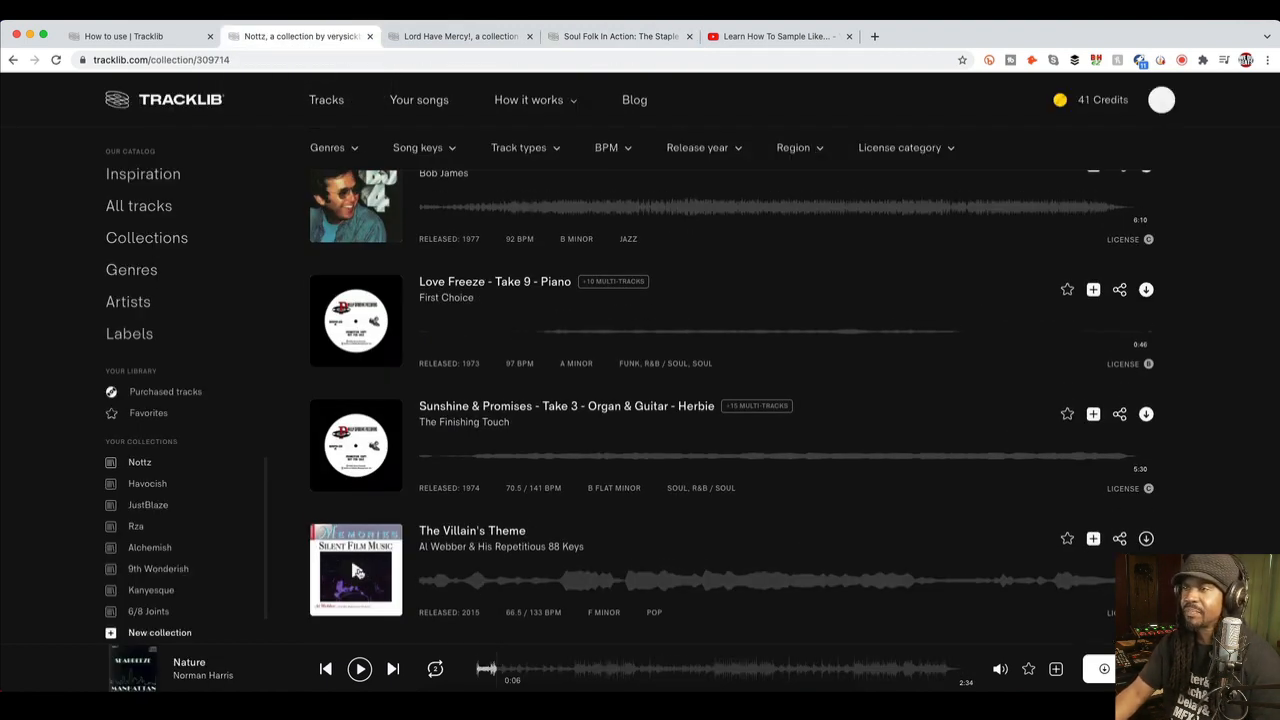
pyautogui.click(357, 571)
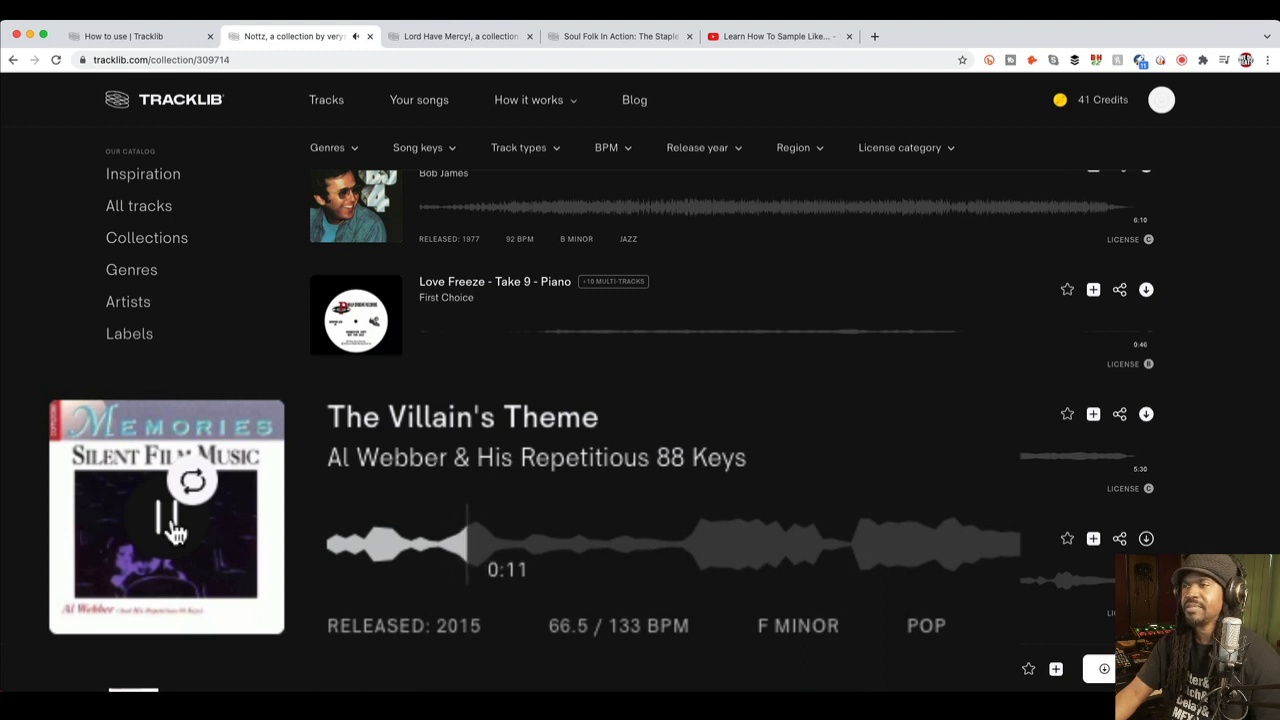
pyautogui.click(175, 533)
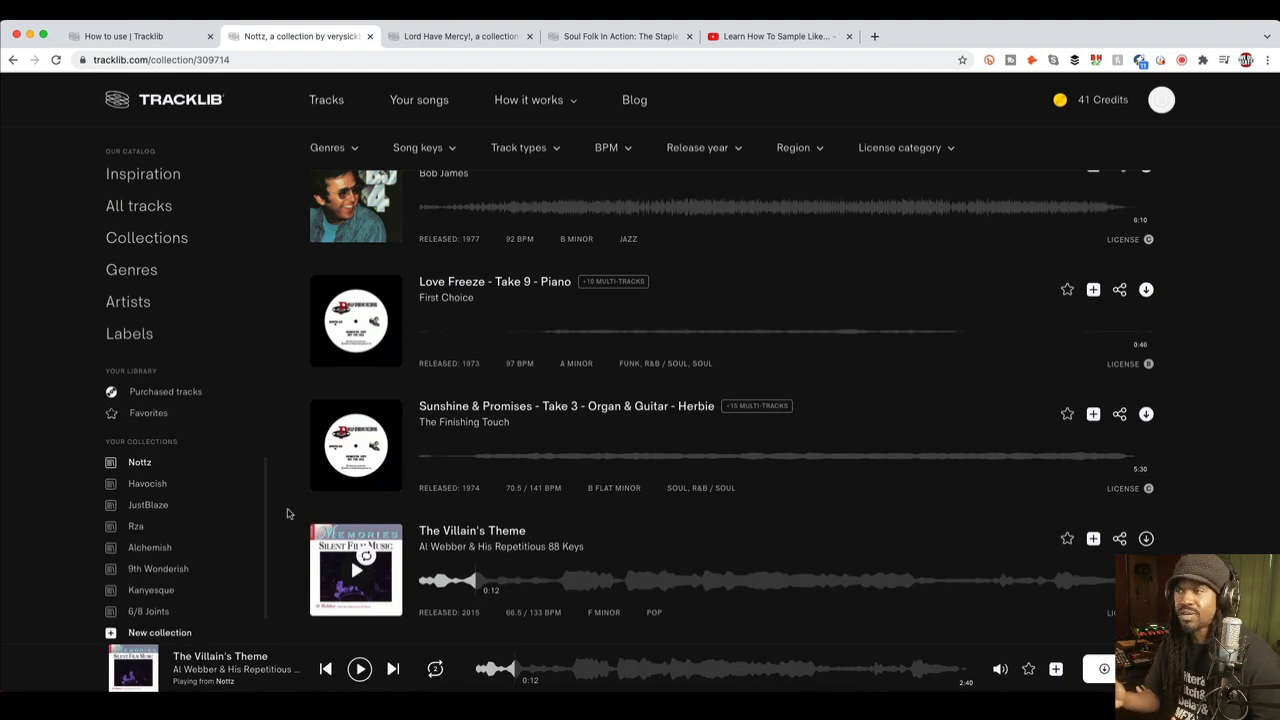
pyautogui.scroll(5, 287, 513)
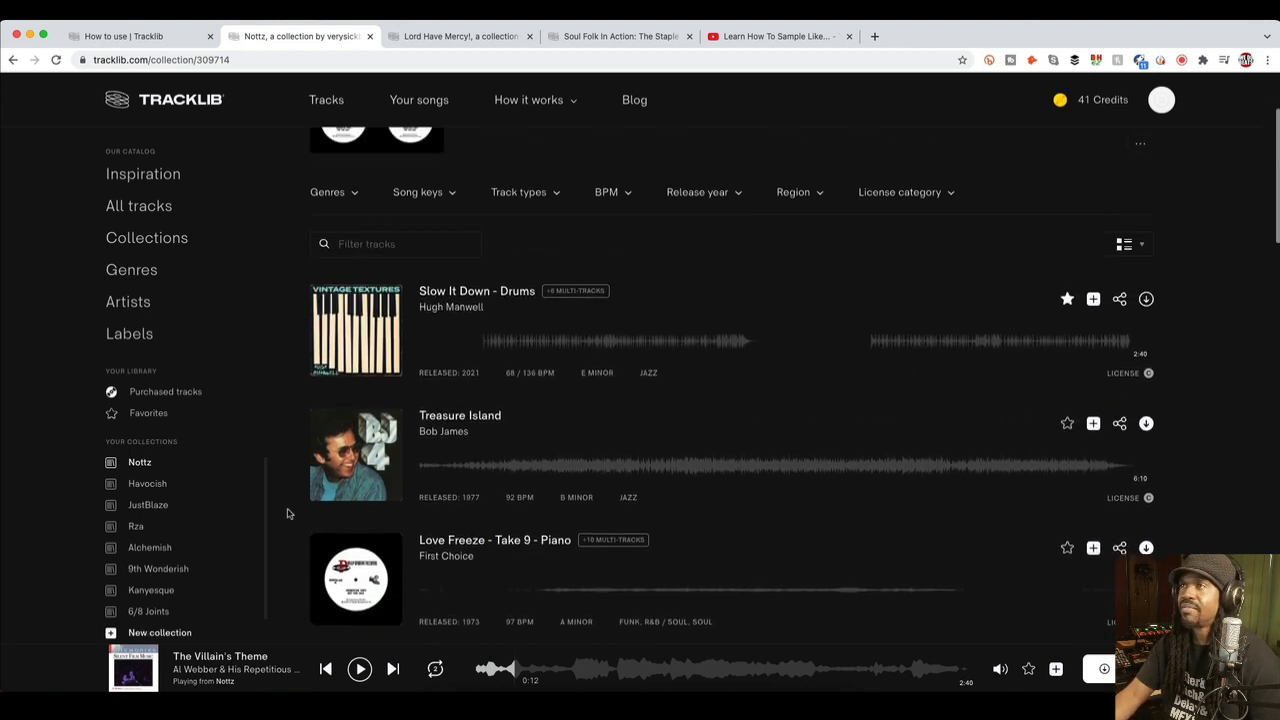
# Preview "Slow It Down - Drums" in the saved Nottz collection and look through the tracks of the Boom Bap Drums collection.
pyautogui.click(357, 488)
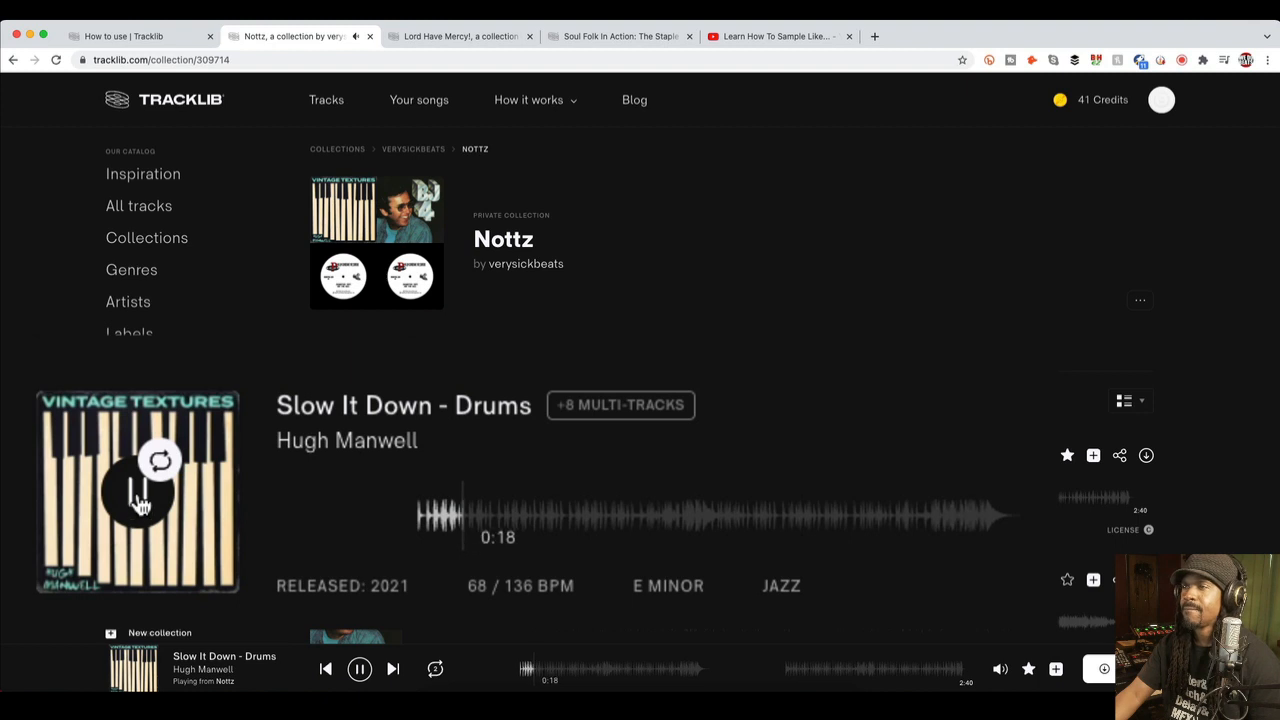
pyautogui.click(357, 488)
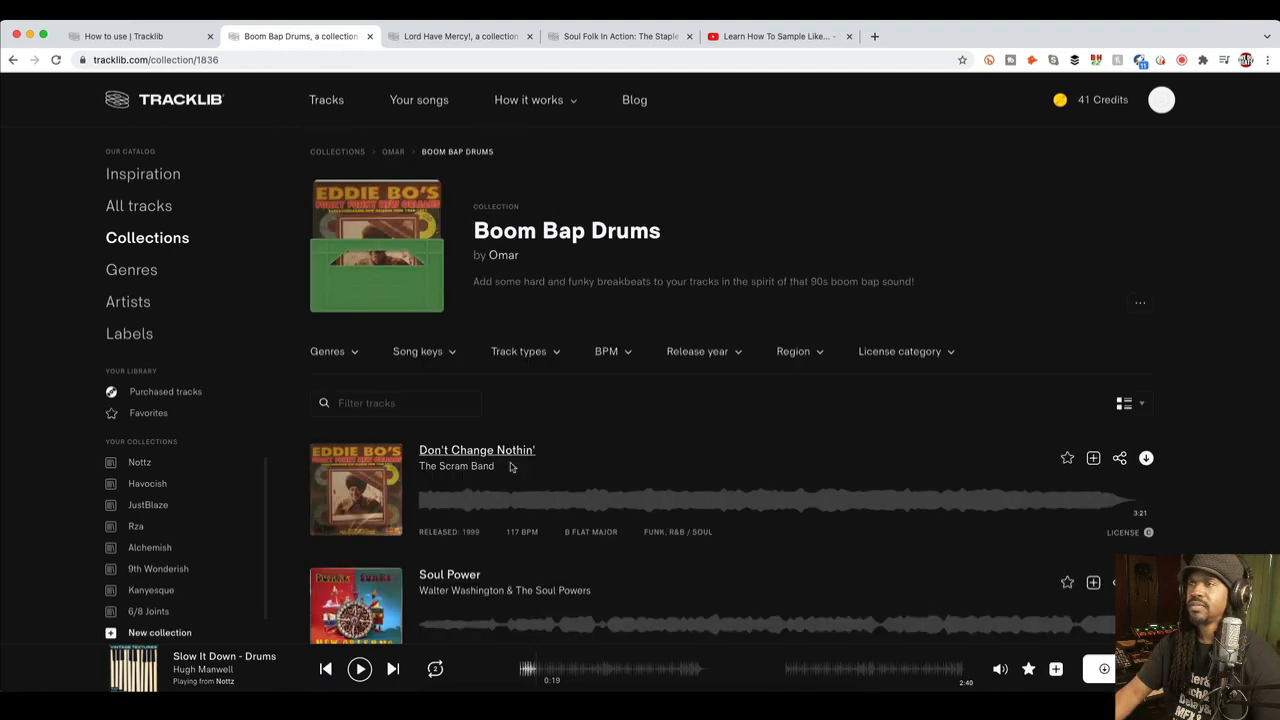
pyautogui.scroll(-5, 492, 480)
pyautogui.scroll(-10, 492, 480)
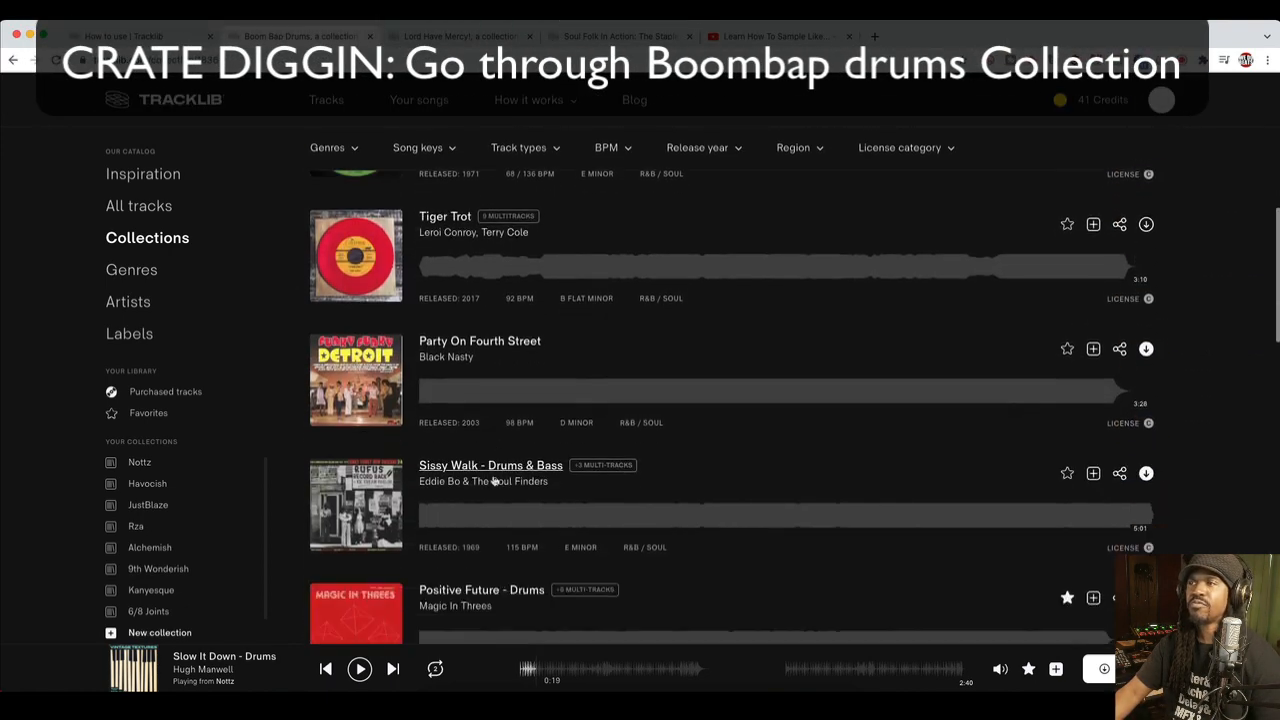
pyautogui.scroll(-4, 492, 480)
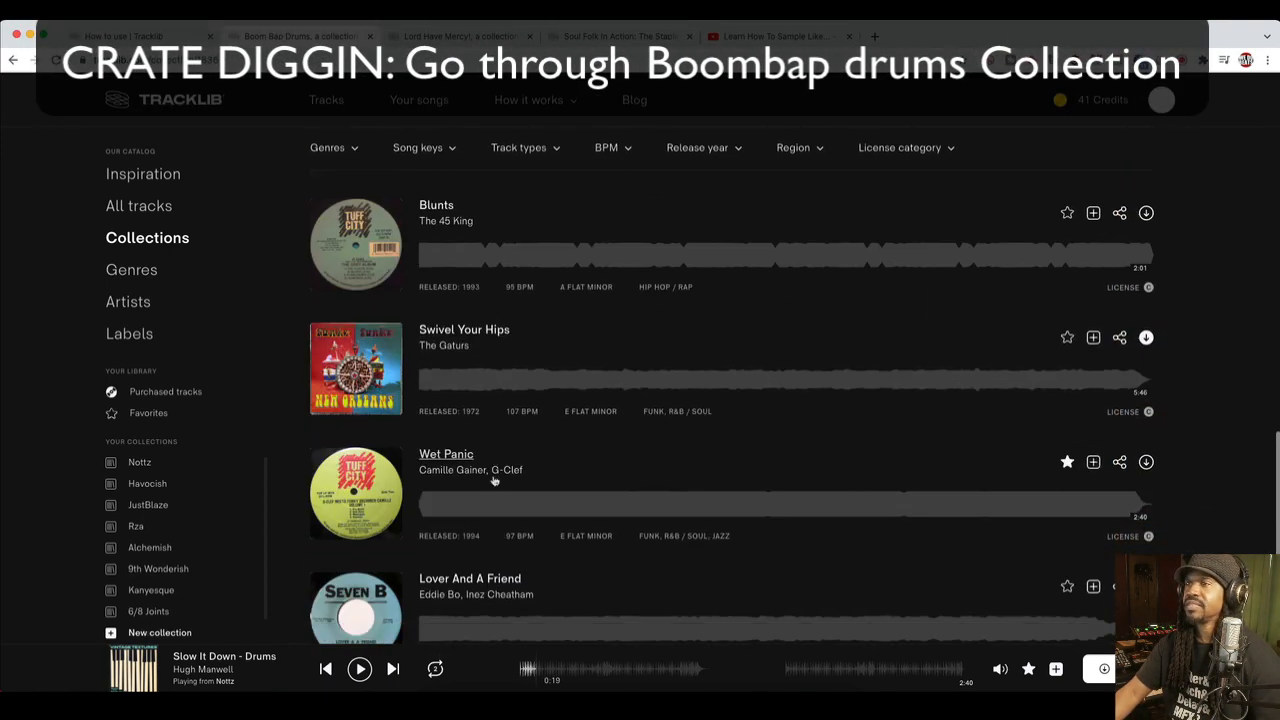
pyautogui.scroll(2, 492, 480)
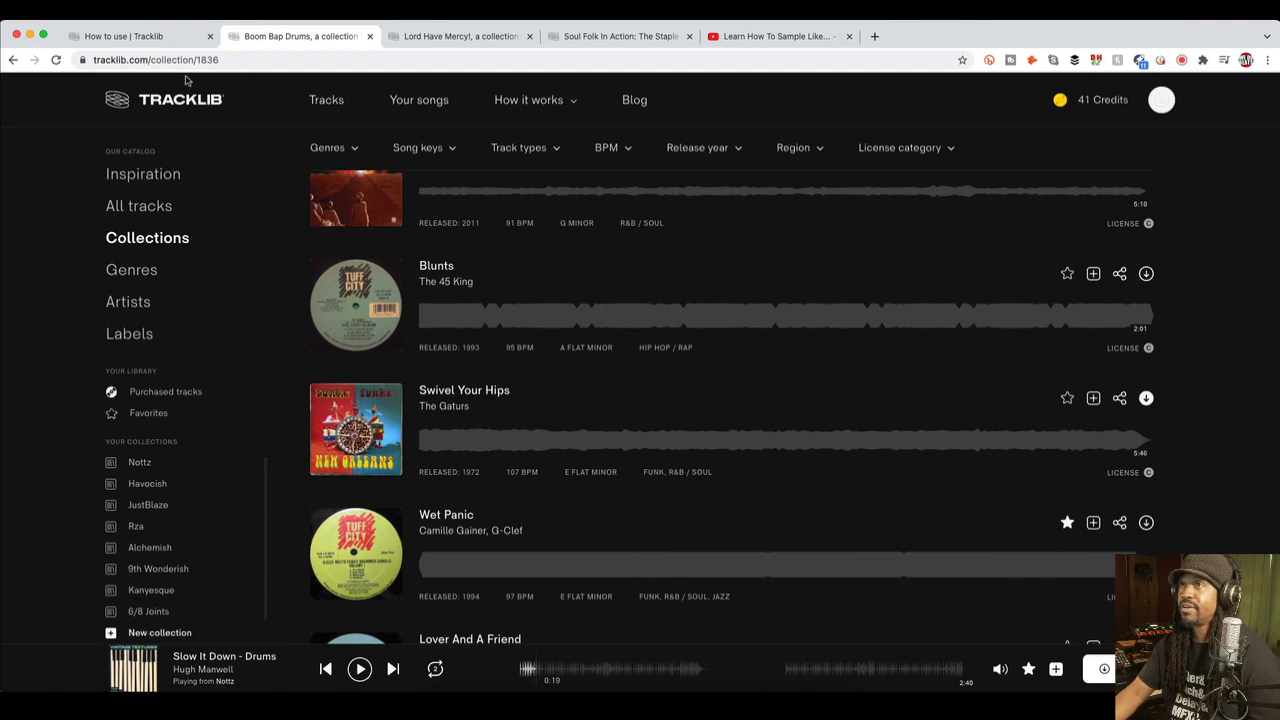
# Switch to YouTube and look through the episodes of the "Learn How To Sample Like..." playlist.
pyautogui.click(799, 37)
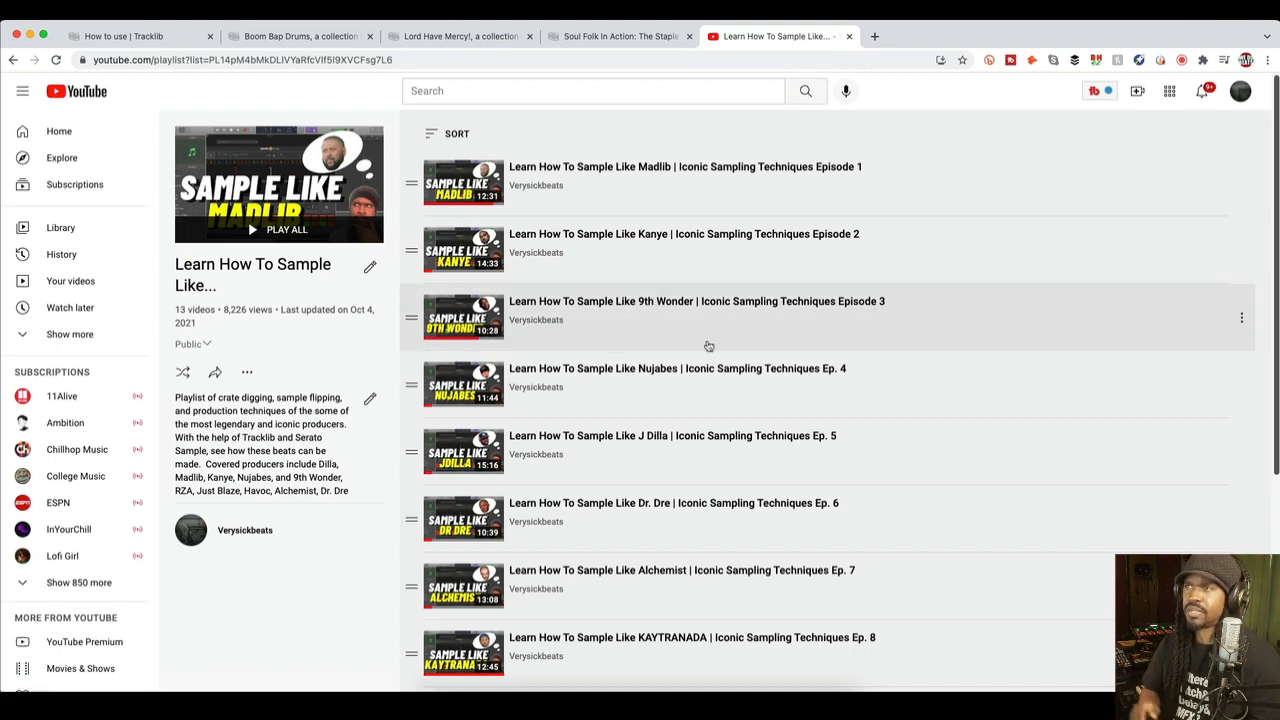
pyautogui.scroll(-2, 708, 346)
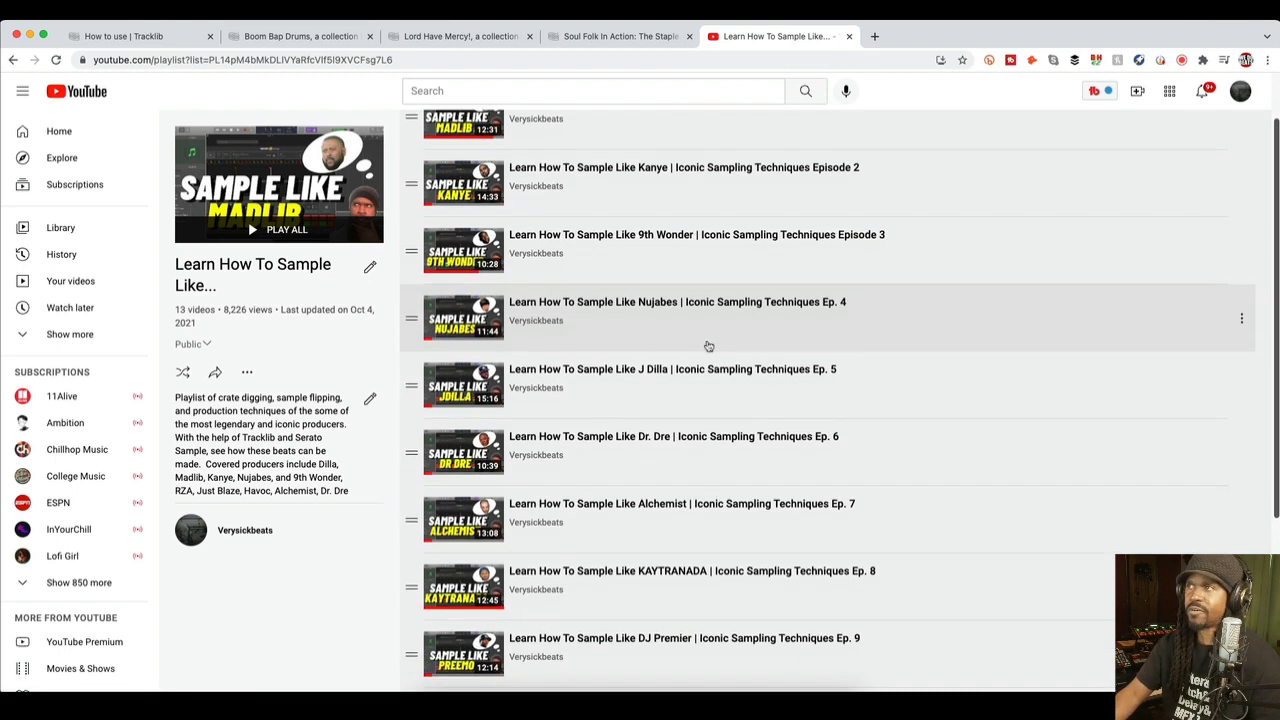
pyautogui.scroll(-5, 708, 346)
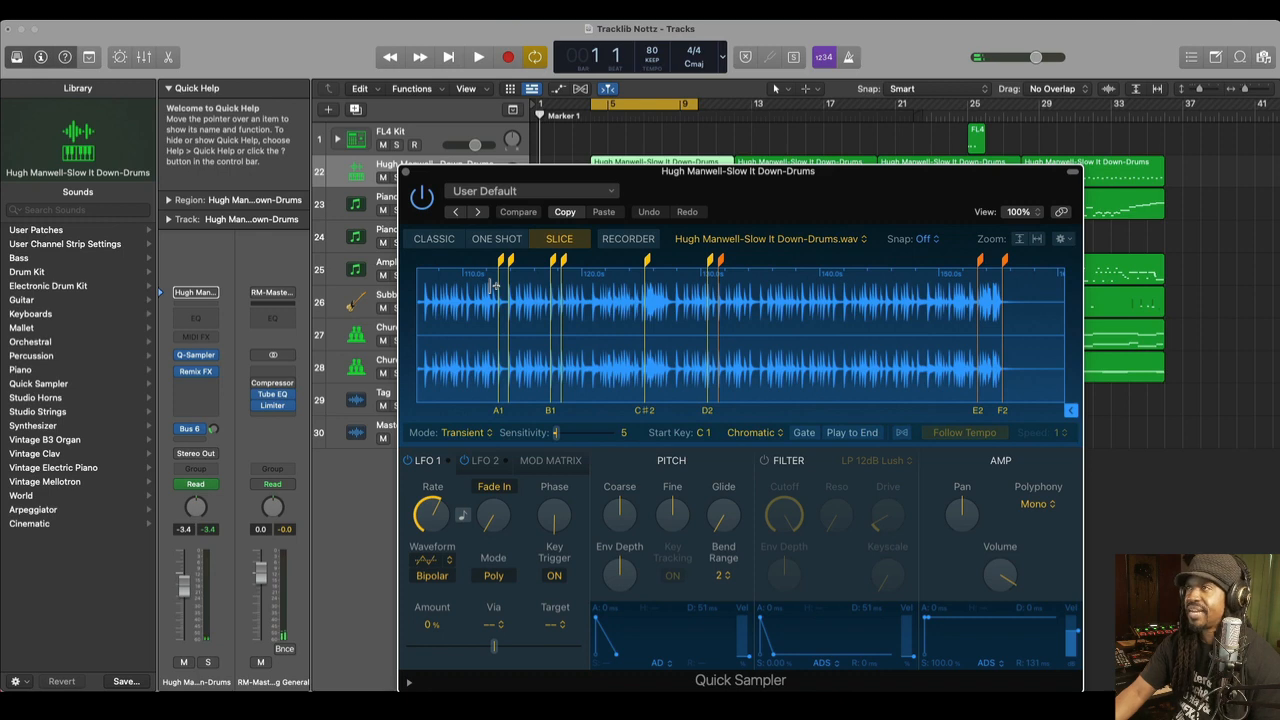
# Switch to the Tracklib Nottz project in Logic Pro, play the soloed "Slow It Down" drum slices, and close Quick Sampler.
pyautogui.click(479, 58)
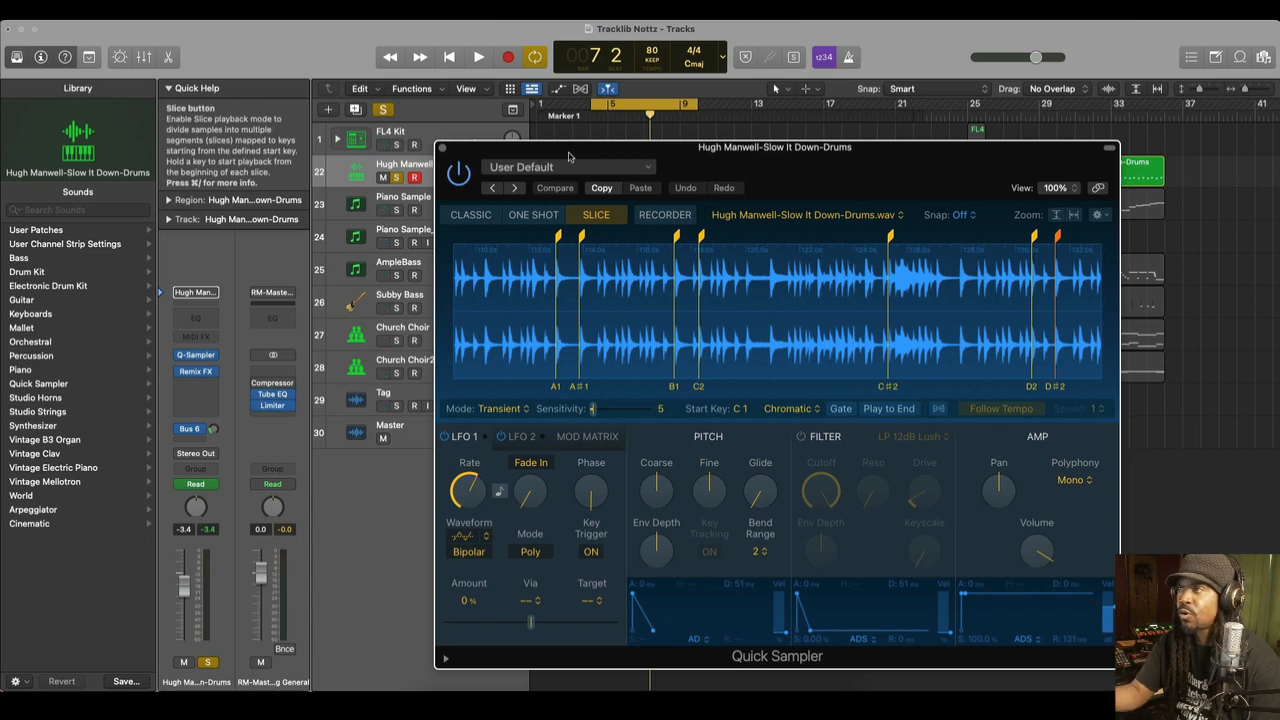
pyautogui.press('space')
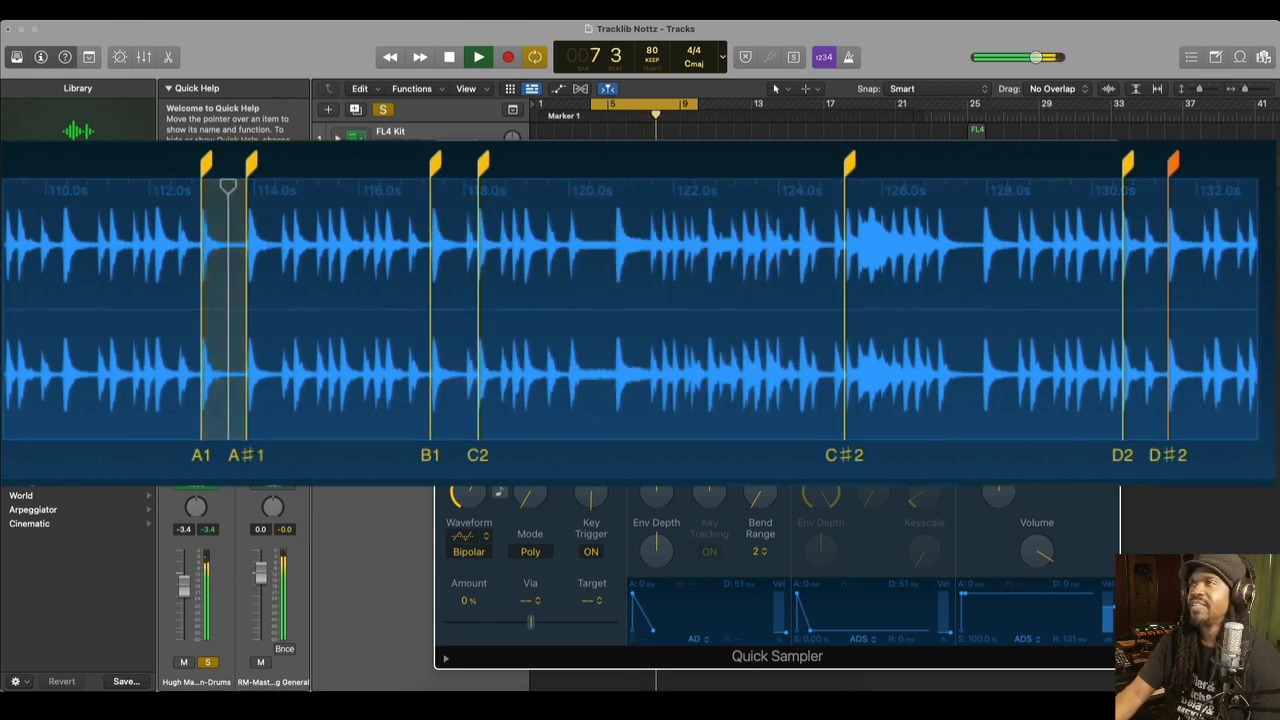
pyautogui.press('space')
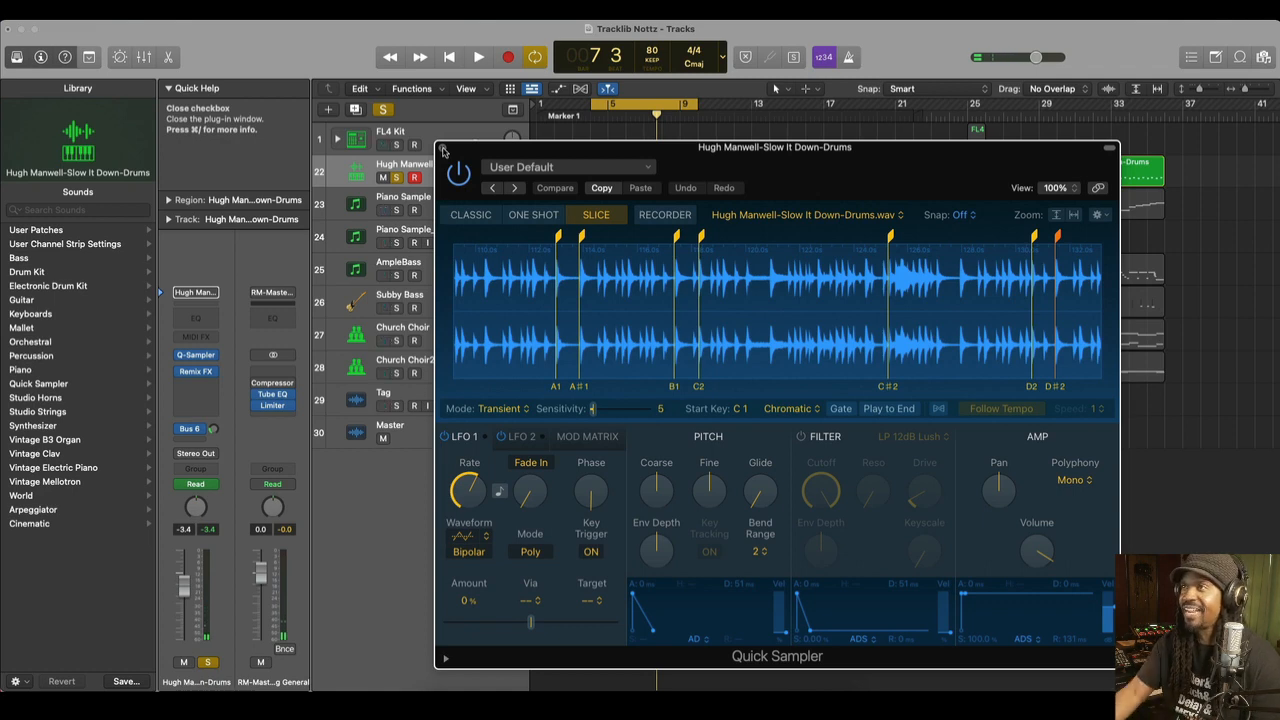
pyautogui.click(443, 149)
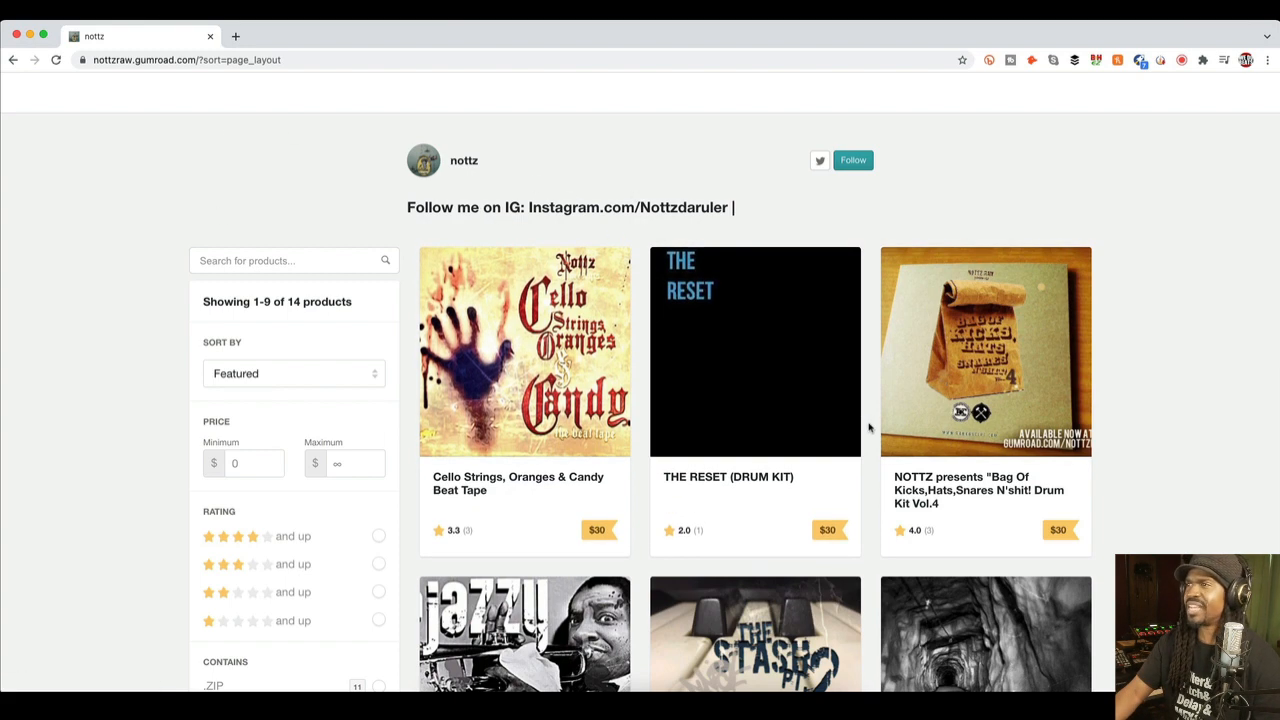
# Switch to the nottz Gumroad store and look through its drum kits and beat tapes.
pyautogui.scroll(-2, 869, 430)
pyautogui.scroll(-5, 869, 430)
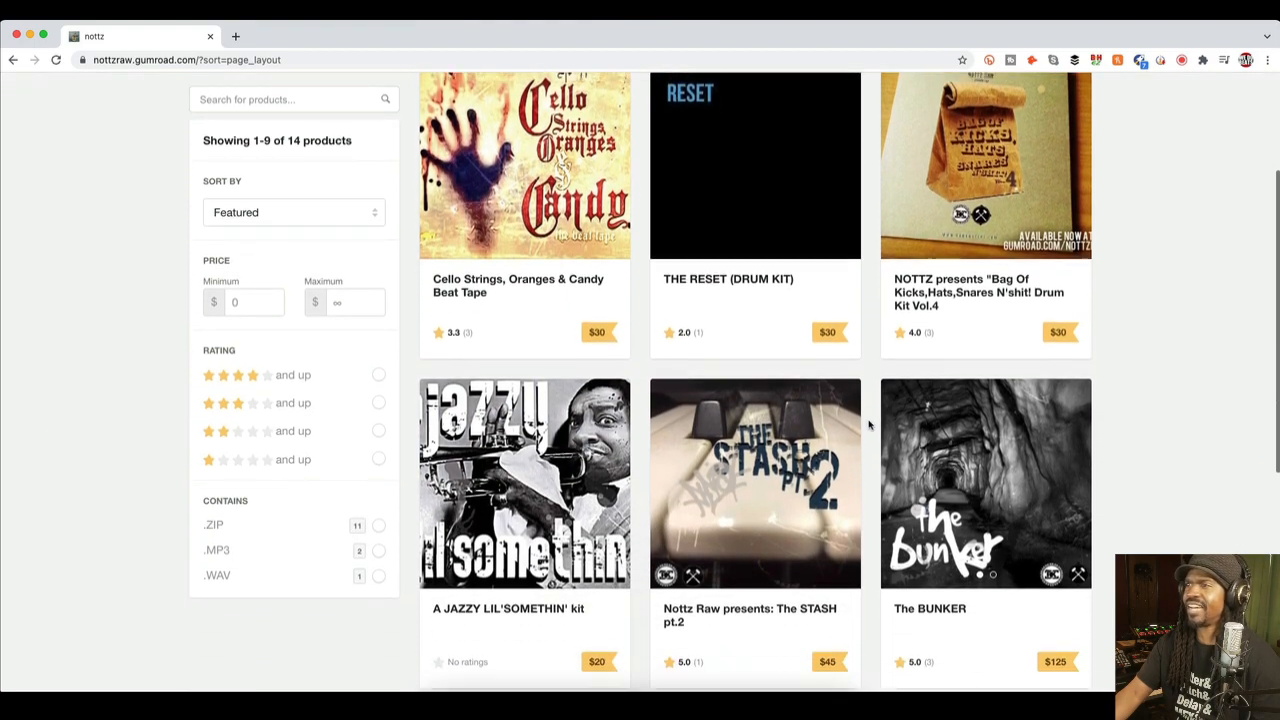
pyautogui.scroll(-2, 869, 427)
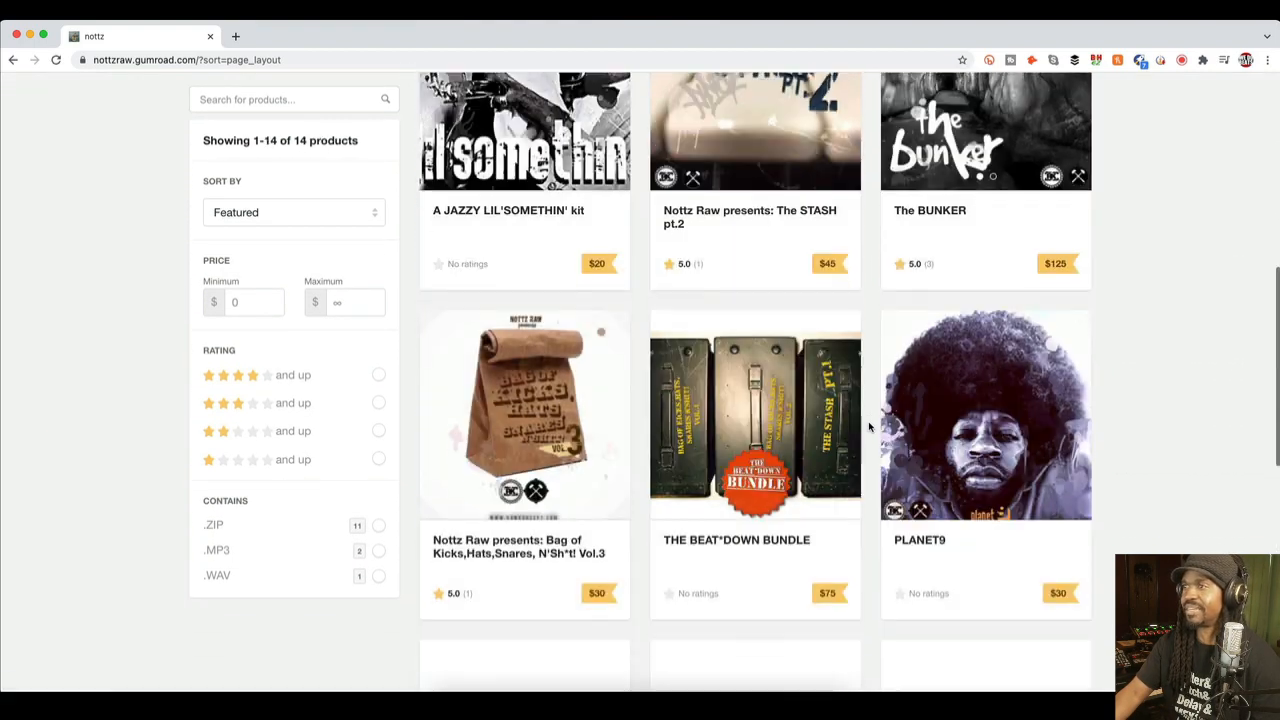
pyautogui.scroll(6, 869, 427)
pyautogui.scroll(-1, 869, 427)
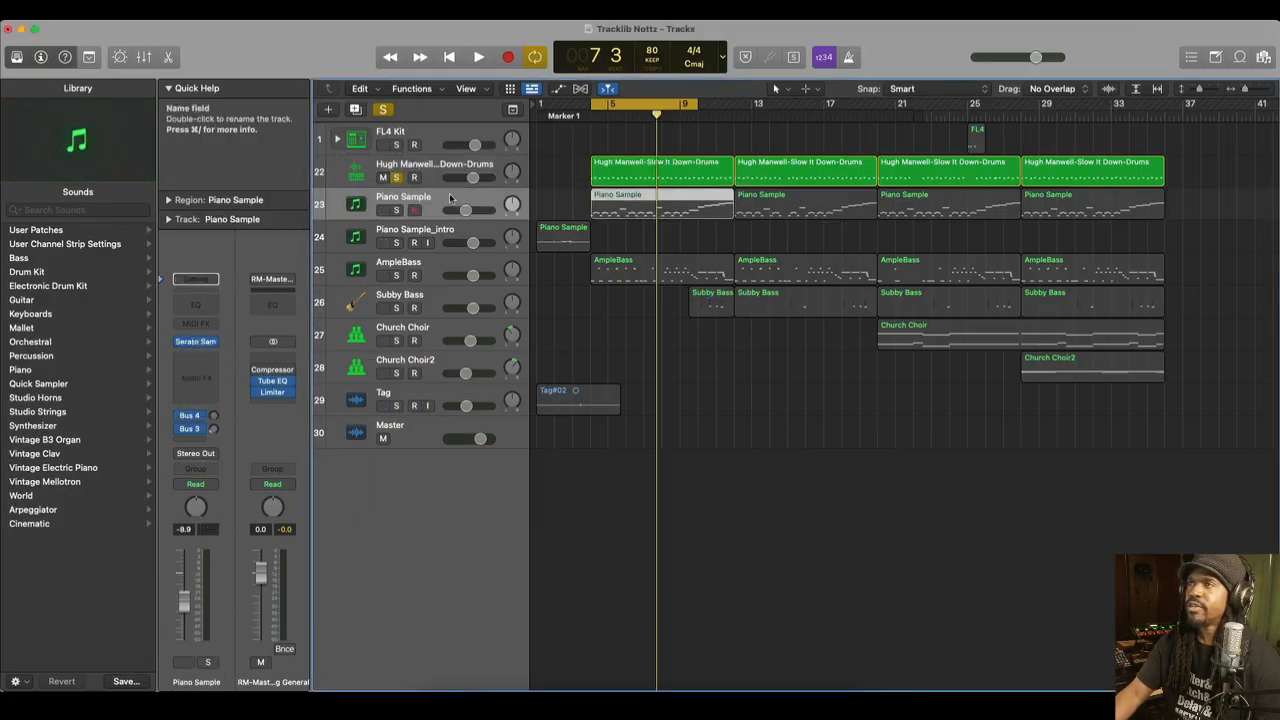
# Return to the Logic Pro project, solo the Piano Sample_intro track, and play it from bar 1.
pyautogui.click(397, 210)
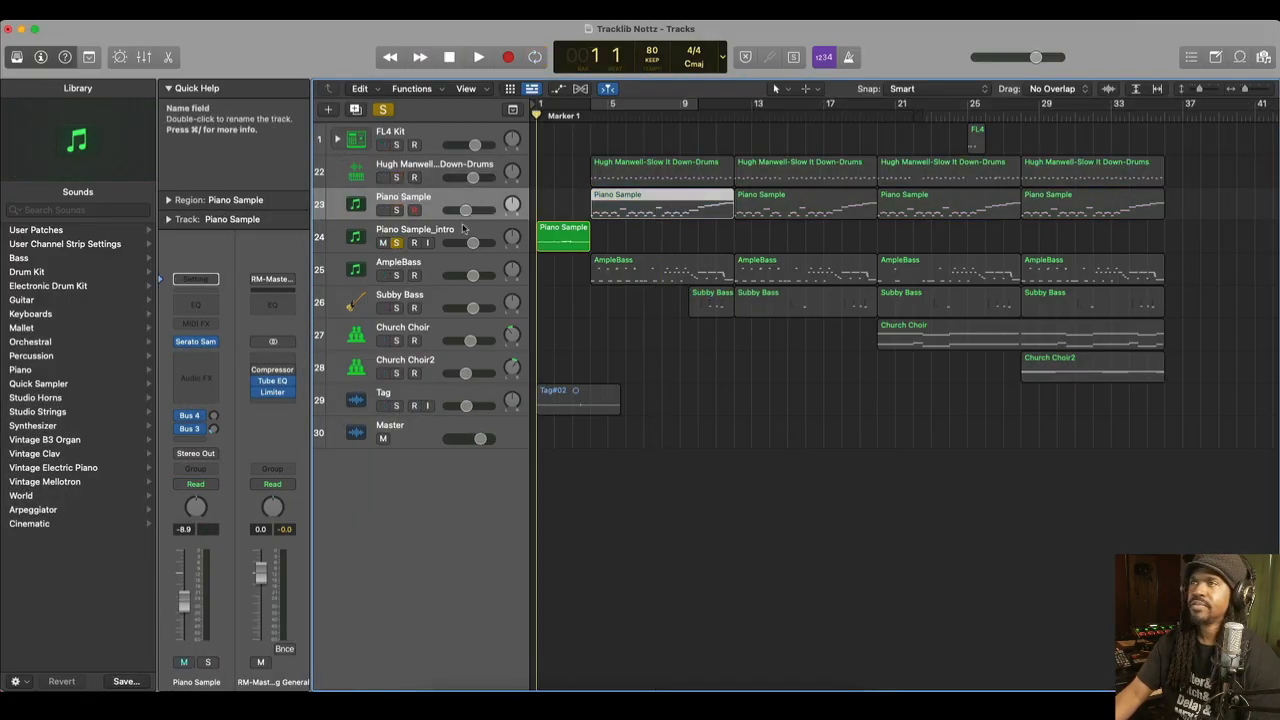
pyautogui.press('space')
pyautogui.scroll(10, 586, 248)
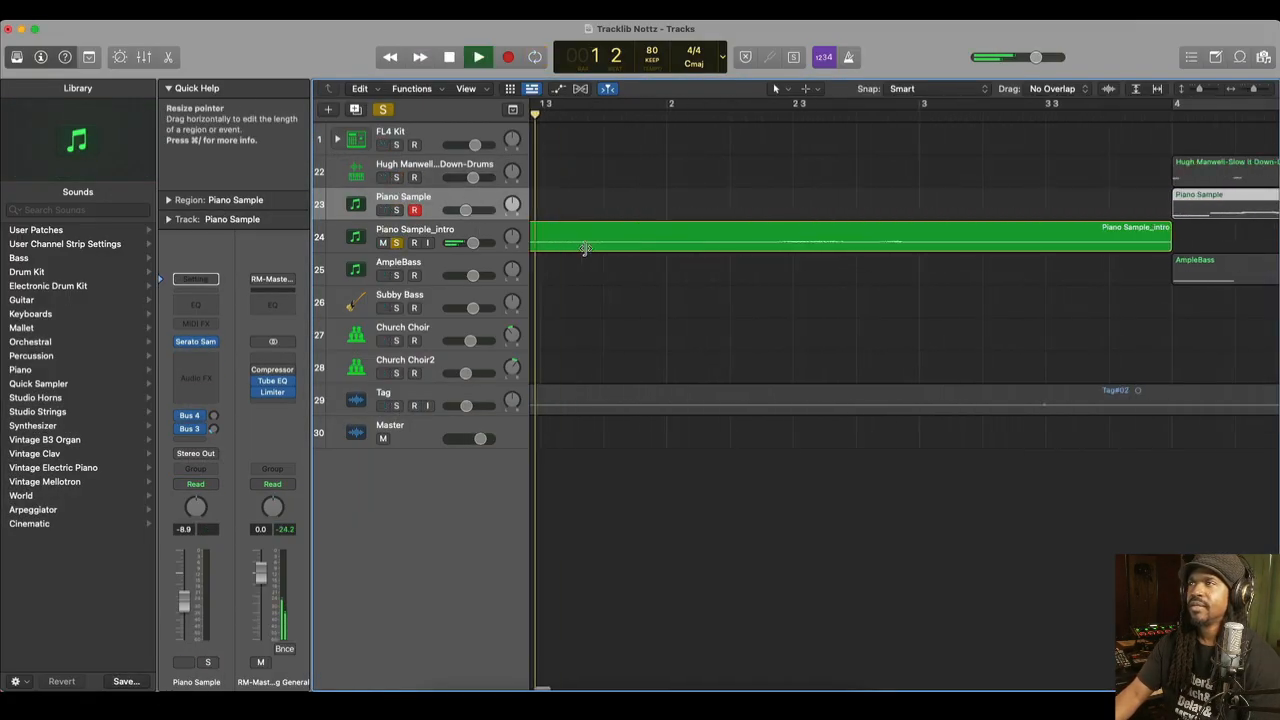
pyautogui.scroll(-4, 586, 248)
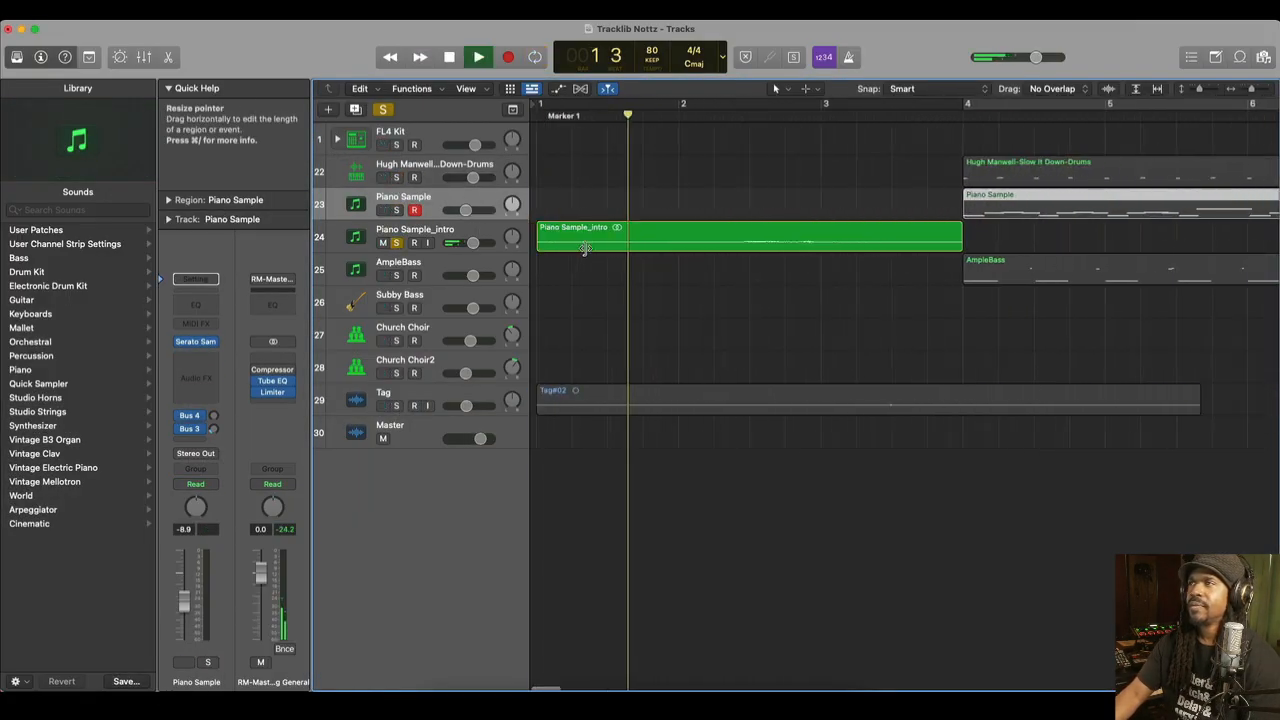
pyautogui.click(445, 229)
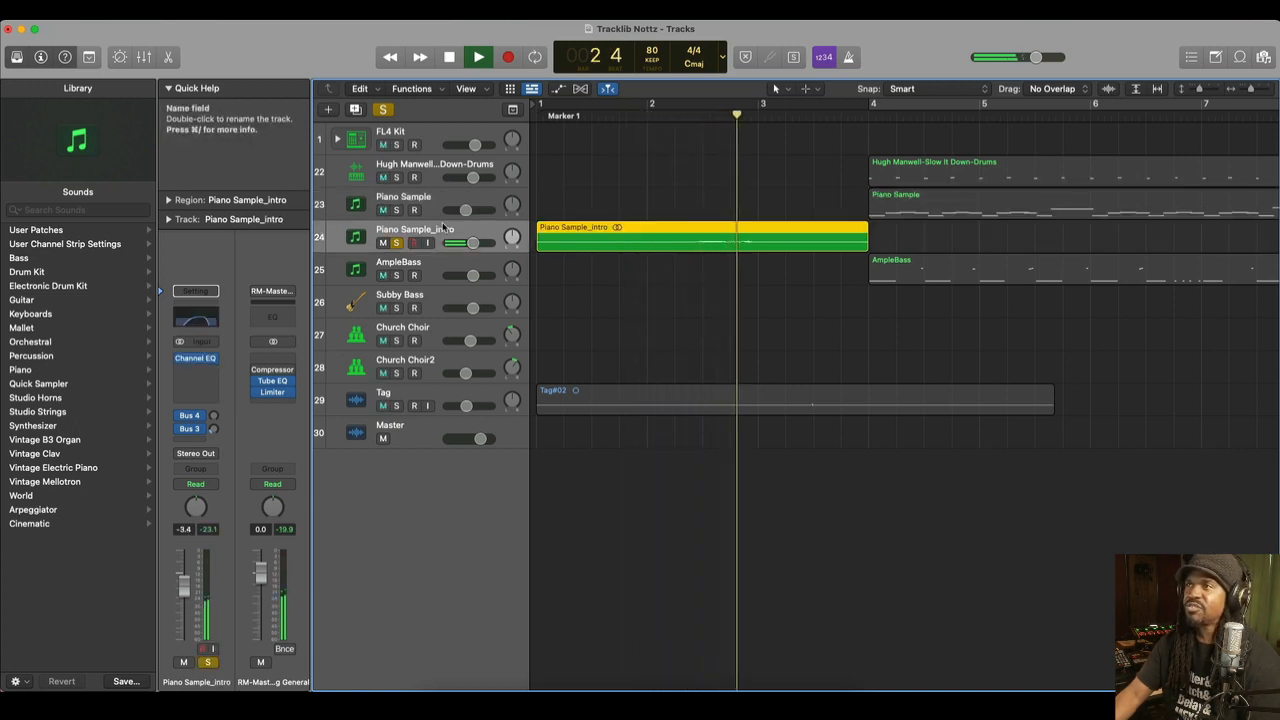
pyautogui.press('space')
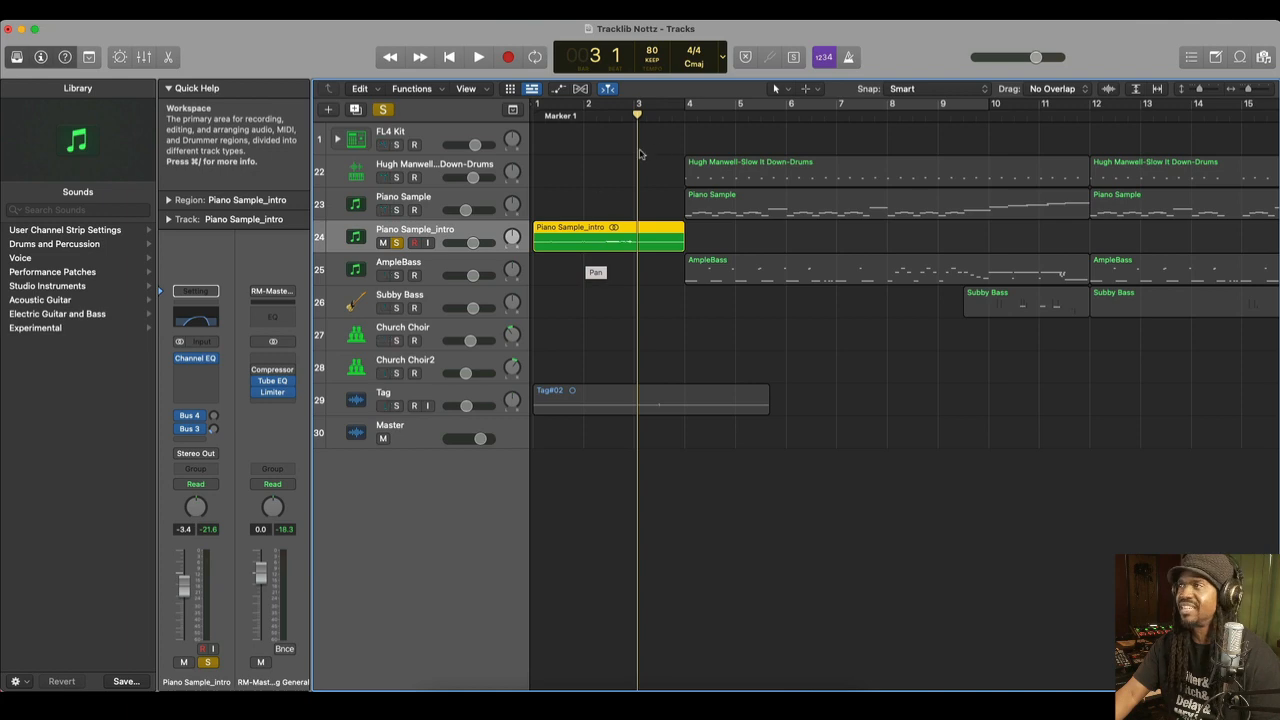
# Solo the Piano Sample track, loop it from bar 4 to bar 7, and play its chops in a zoomed-in Serato Sample waveform.
pyautogui.click(688, 116)
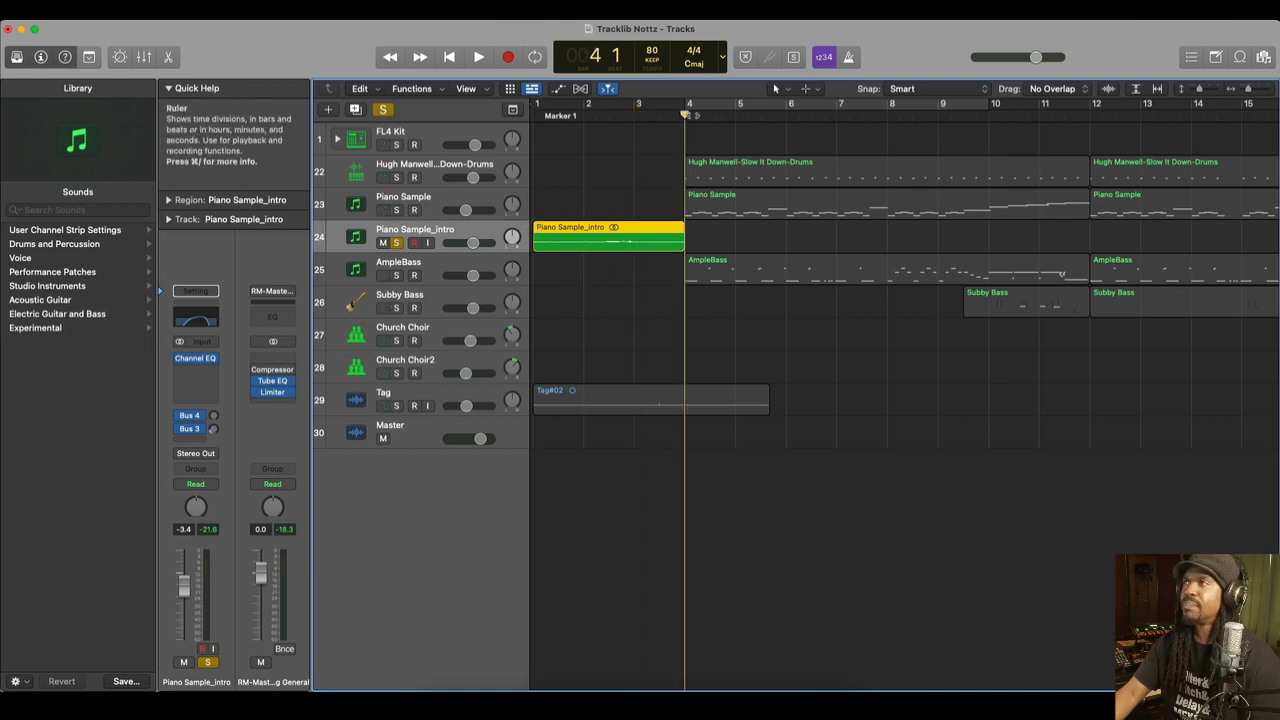
pyautogui.press('space')
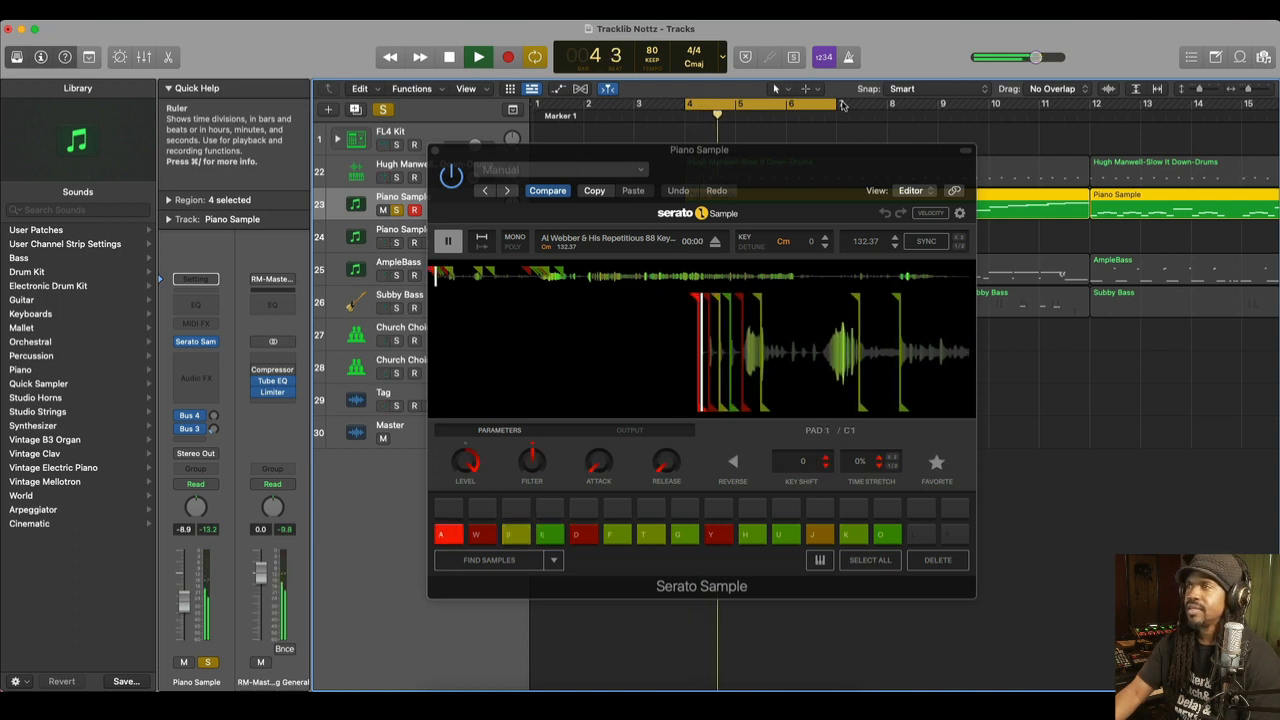
pyautogui.press('space')
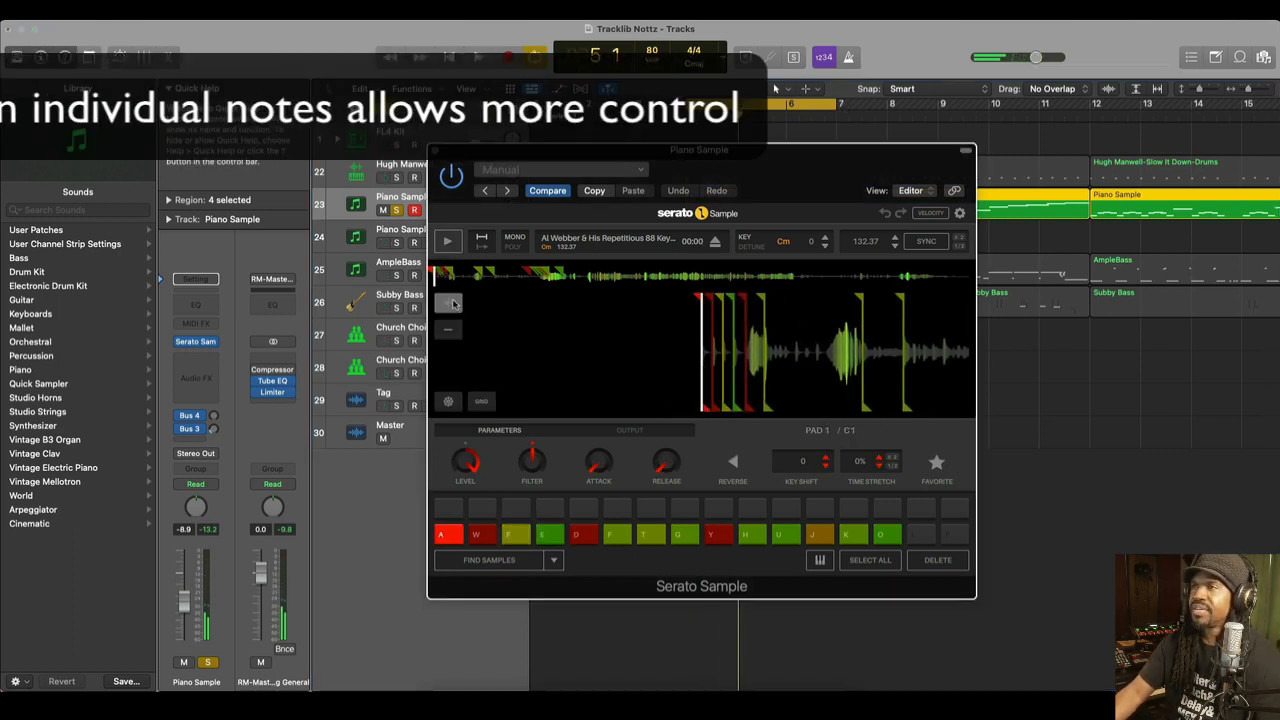
pyautogui.click(448, 303)
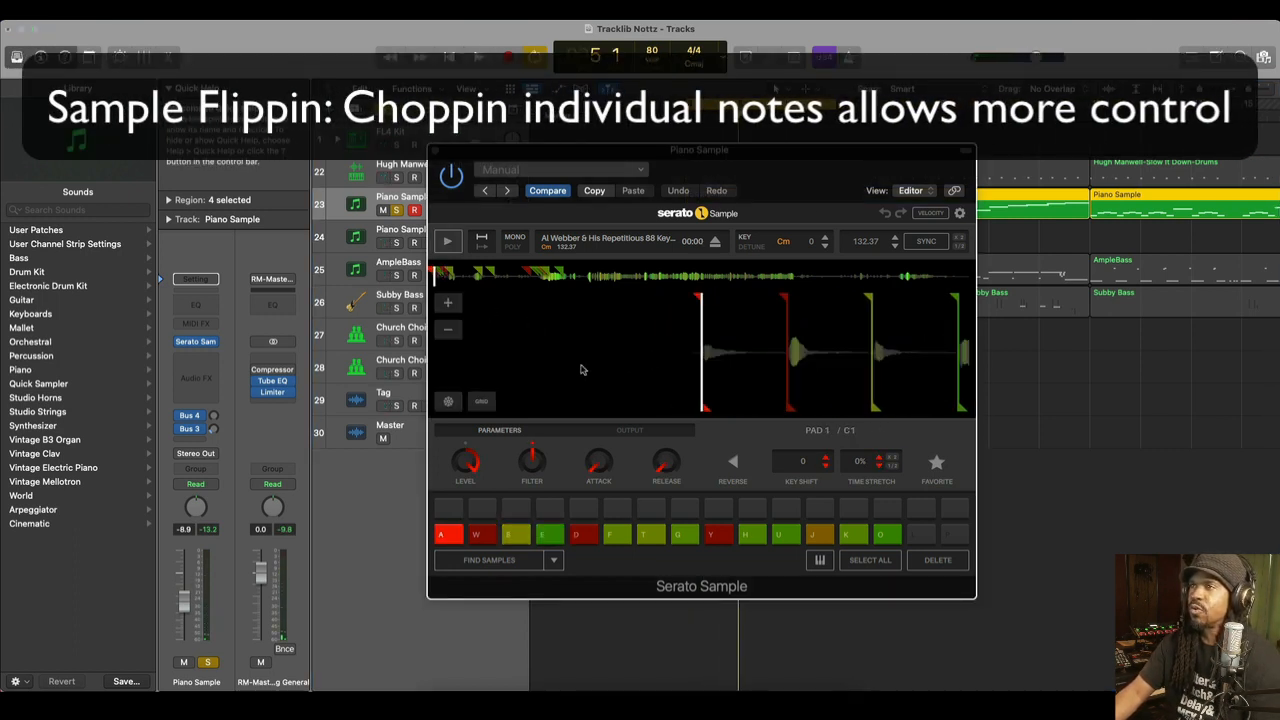
pyautogui.press('space')
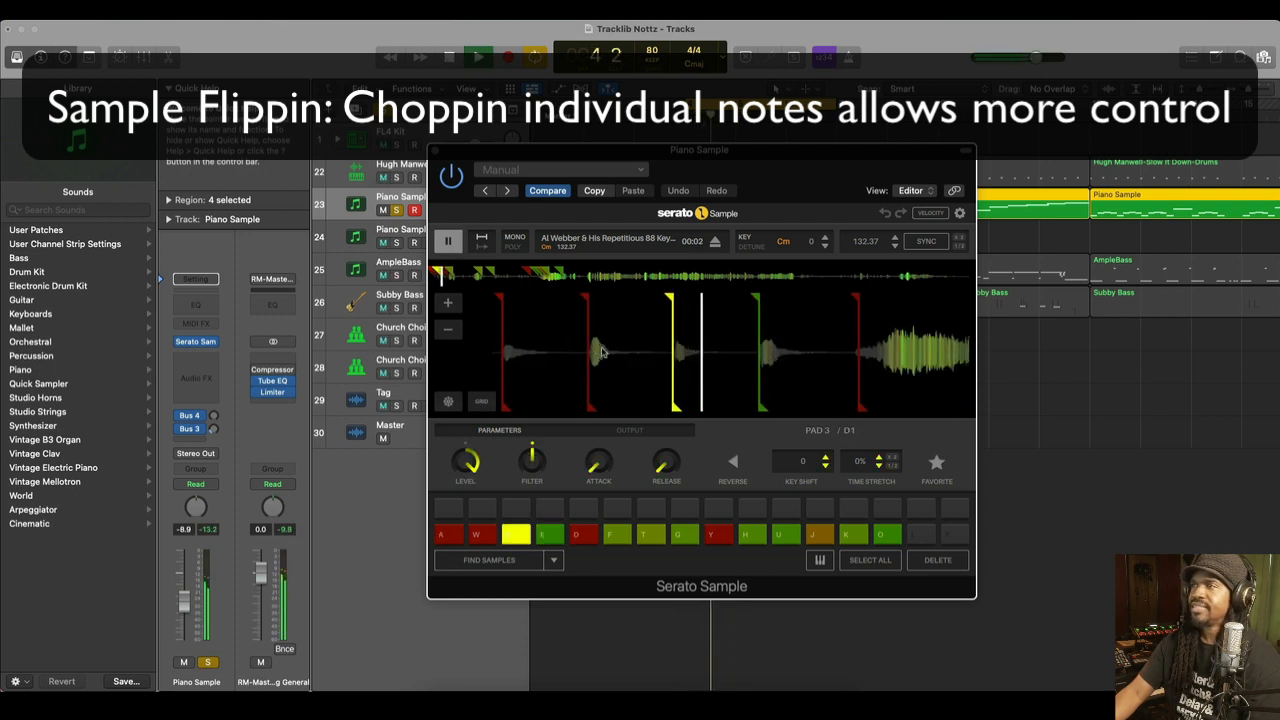
pyautogui.press('space')
# Audition the first six Serato Sample pads by hand, including the chops on pads 5 and 6.
pyautogui.press('a')
pyautogui.press('a')
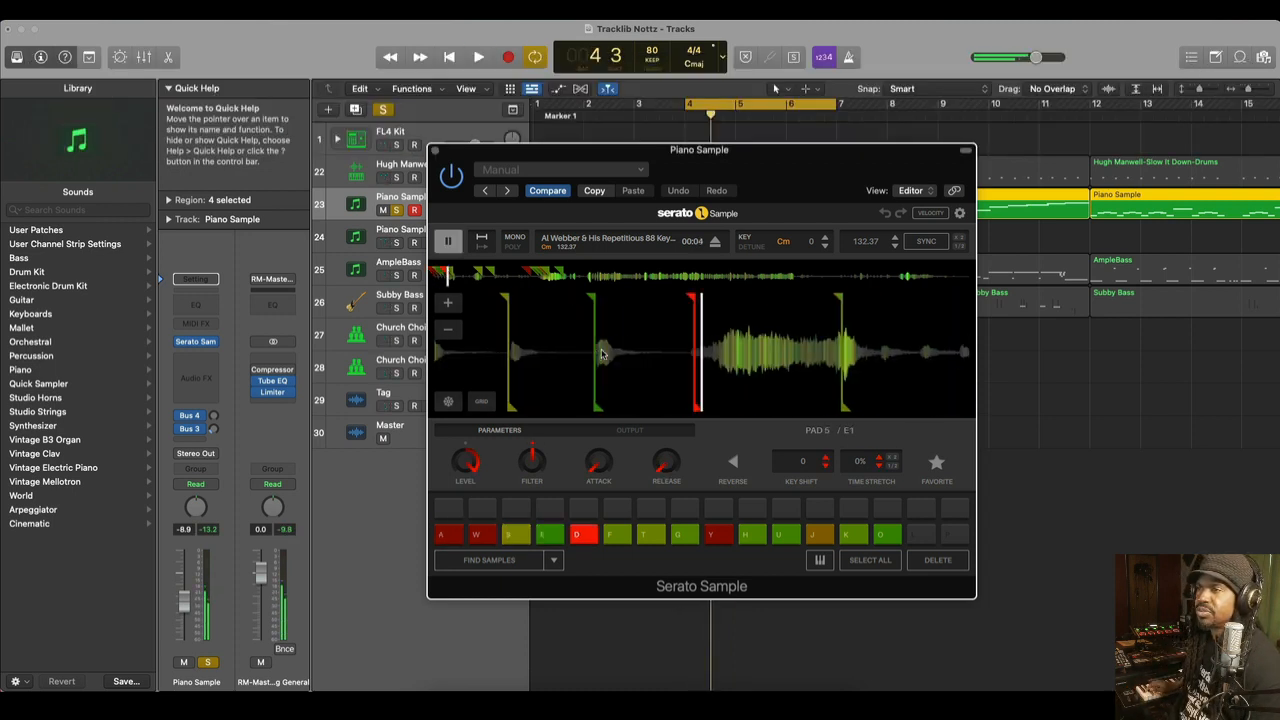
pyautogui.press('s')
pyautogui.press('a')
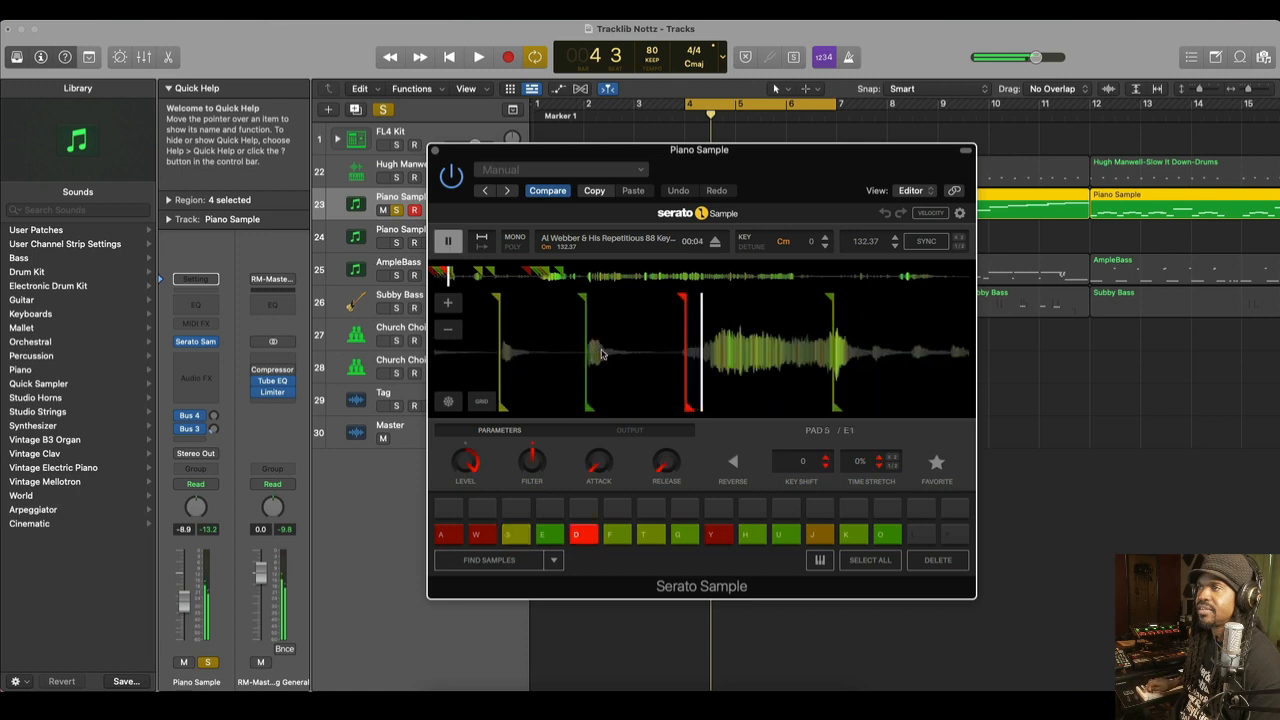
pyautogui.press('f')
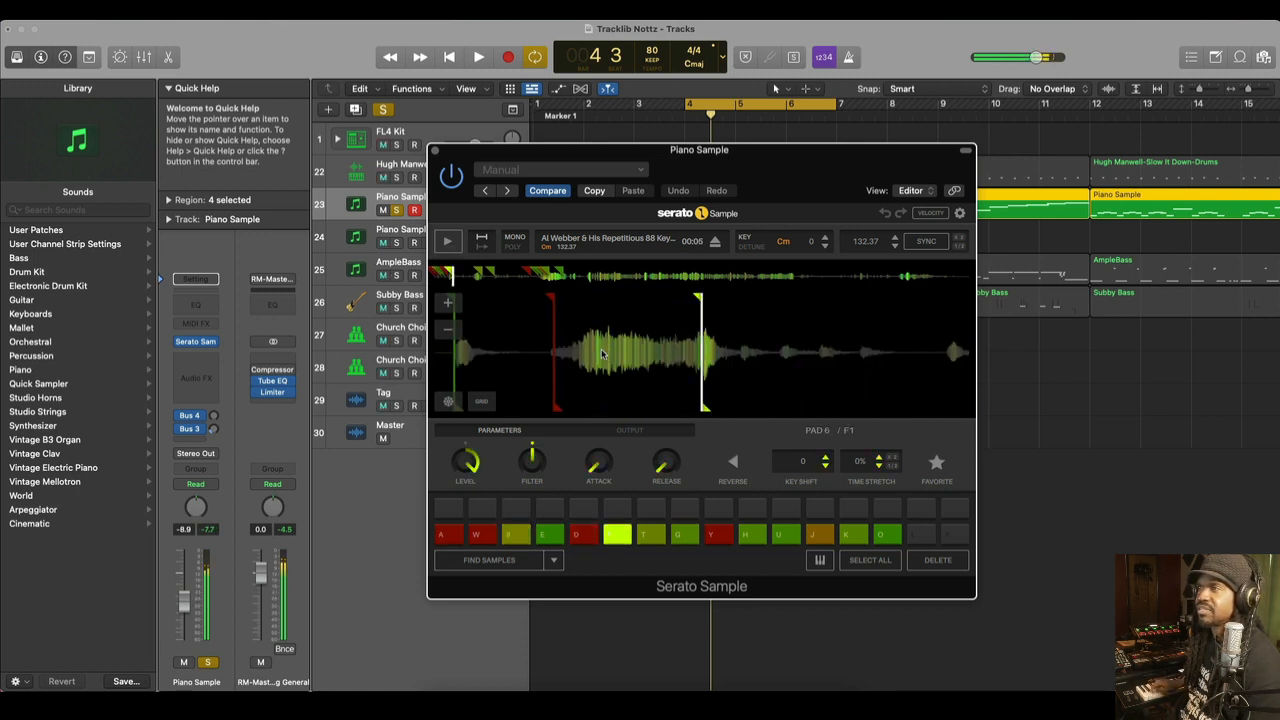
pyautogui.press('f')
pyautogui.press('d')
pyautogui.press('f')
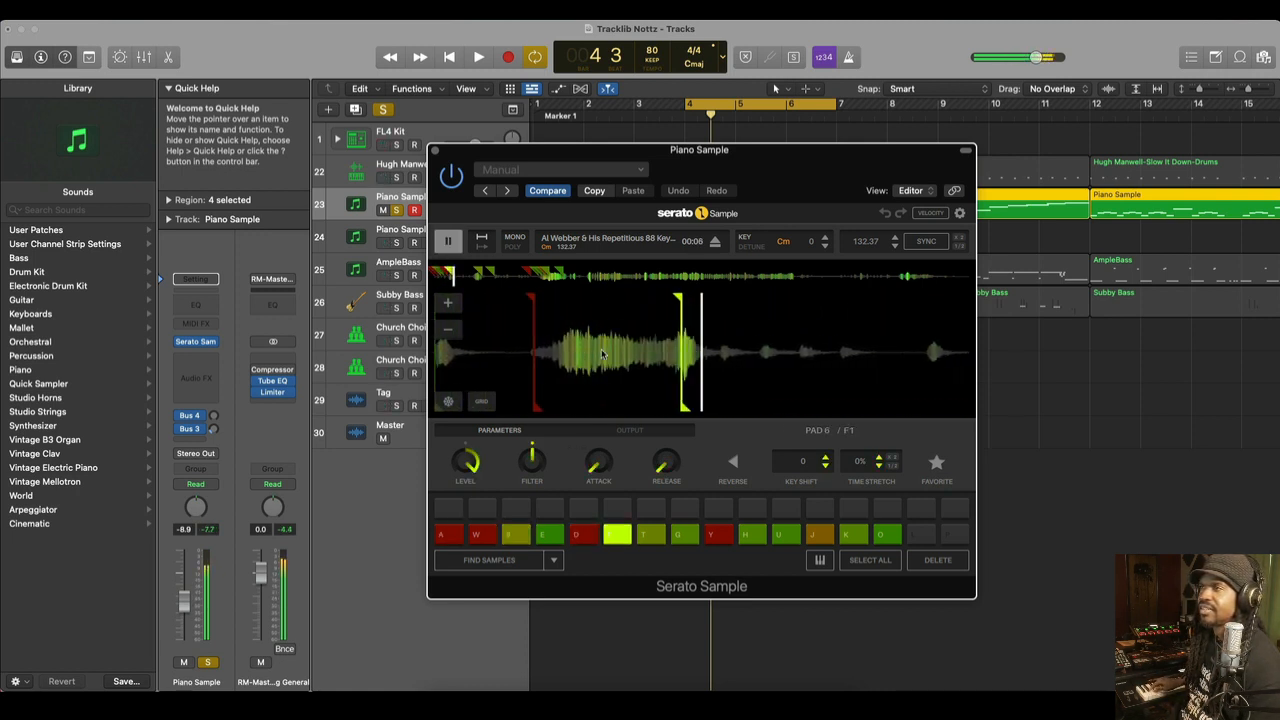
pyautogui.press('d')
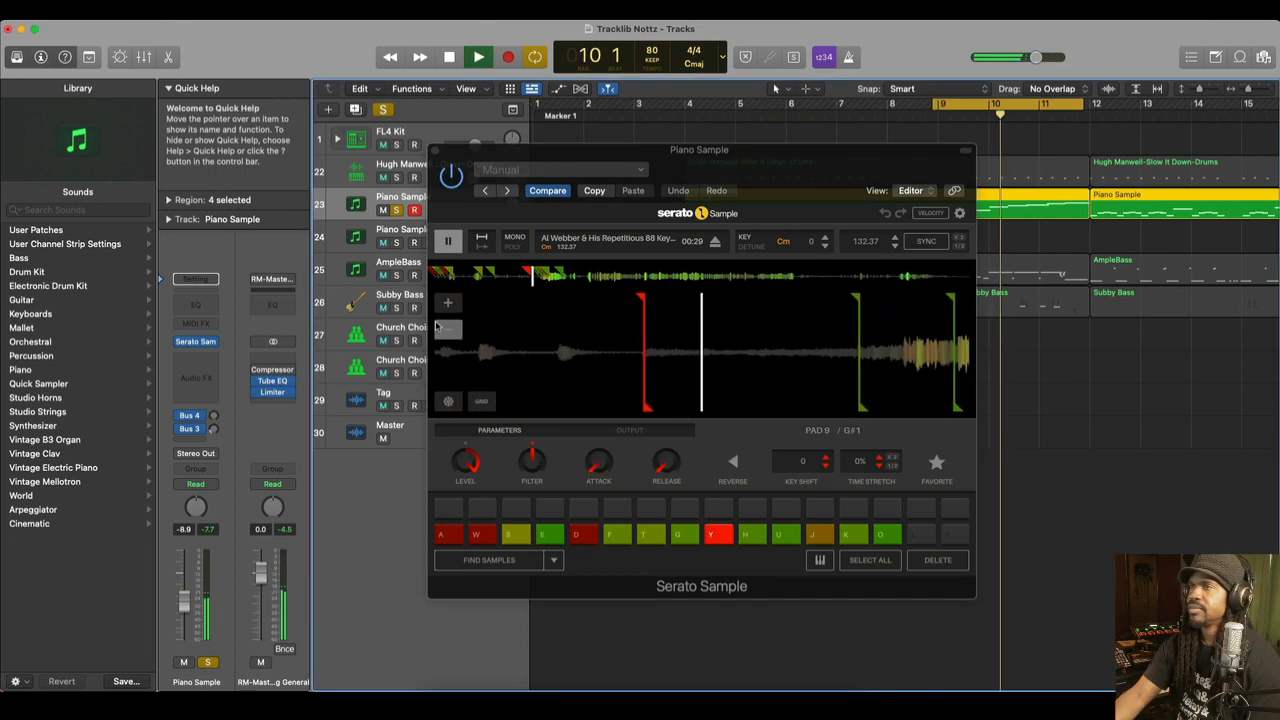
# Play the Piano Sample looped from bar 9 to bar 12 to review the chops on pads 9 to 14.
pyautogui.press('u')
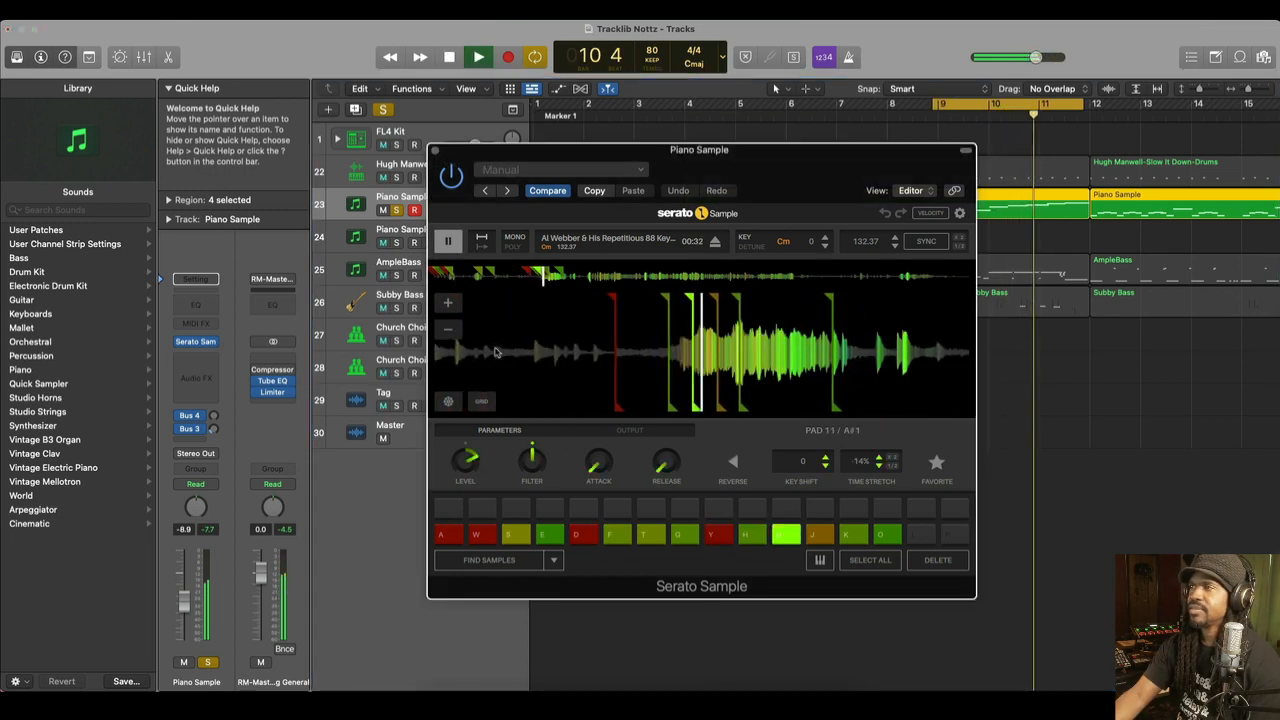
pyautogui.press('j')
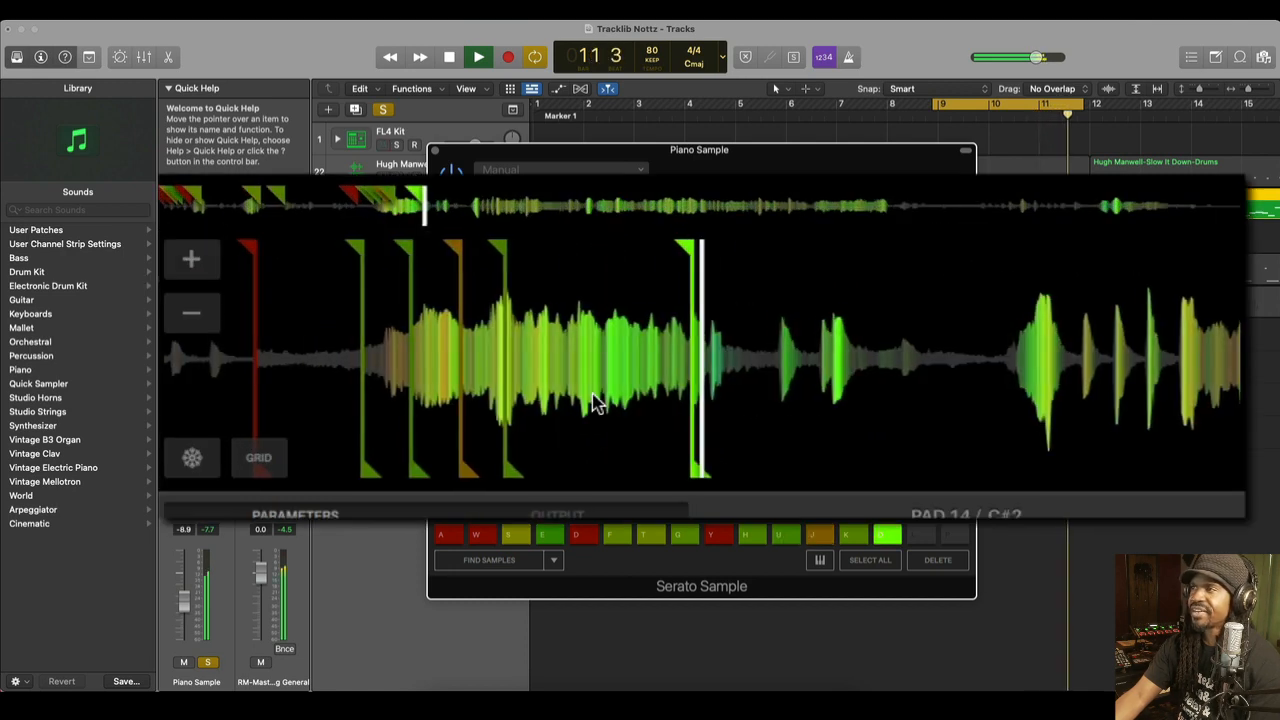
pyautogui.press('a')
pyautogui.press('s')
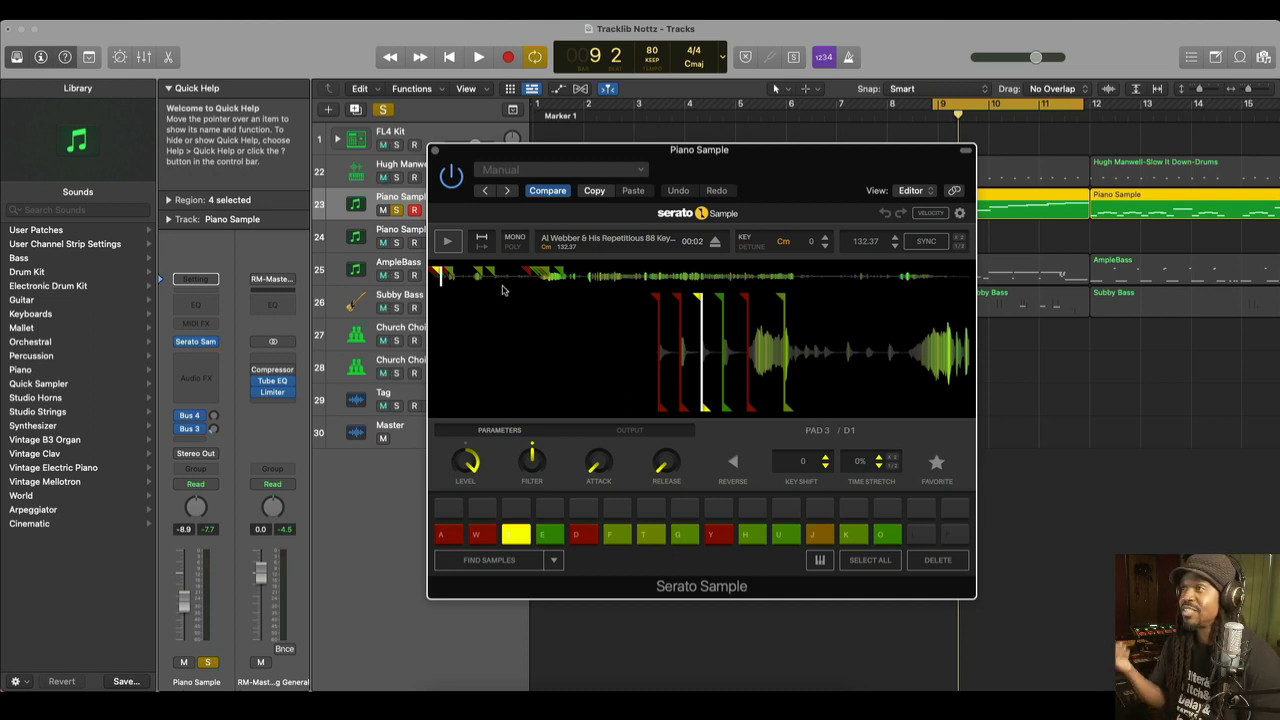
# Close Serato Sample and solo the AmpleBass track instead of the Piano Sample track.
pyautogui.click(435, 150)
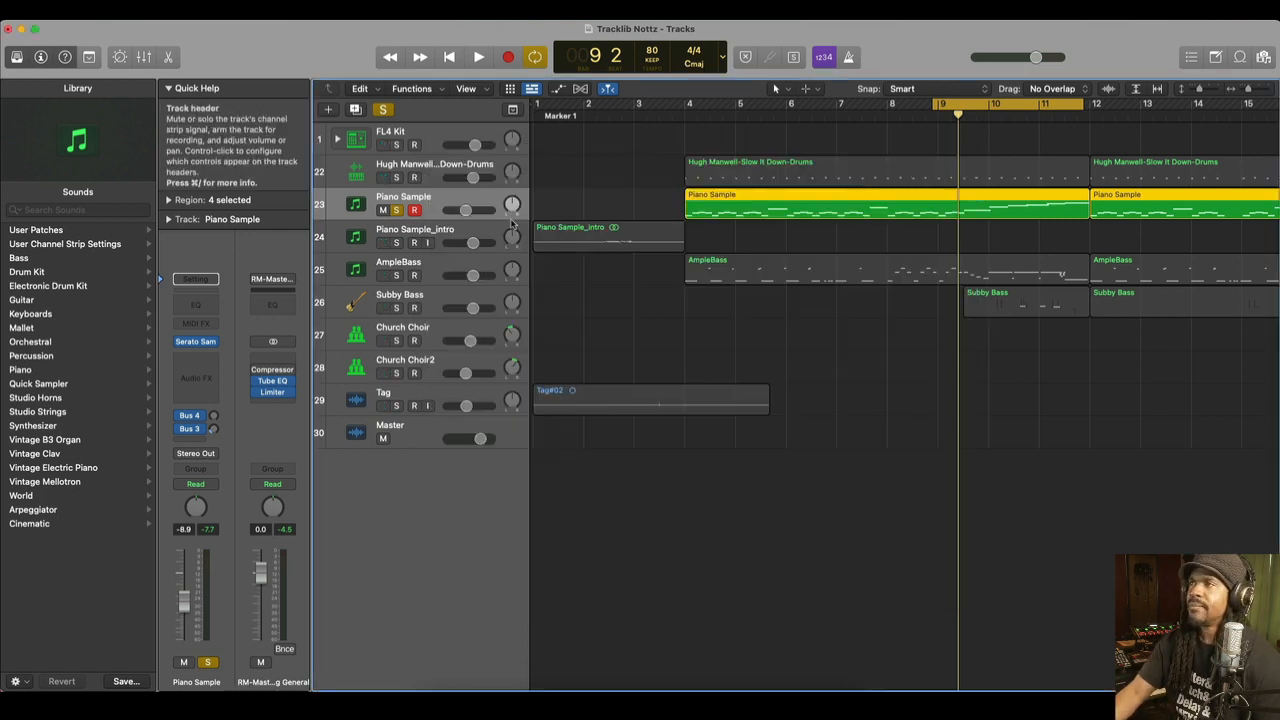
pyautogui.click(396, 275)
pyautogui.click(396, 210)
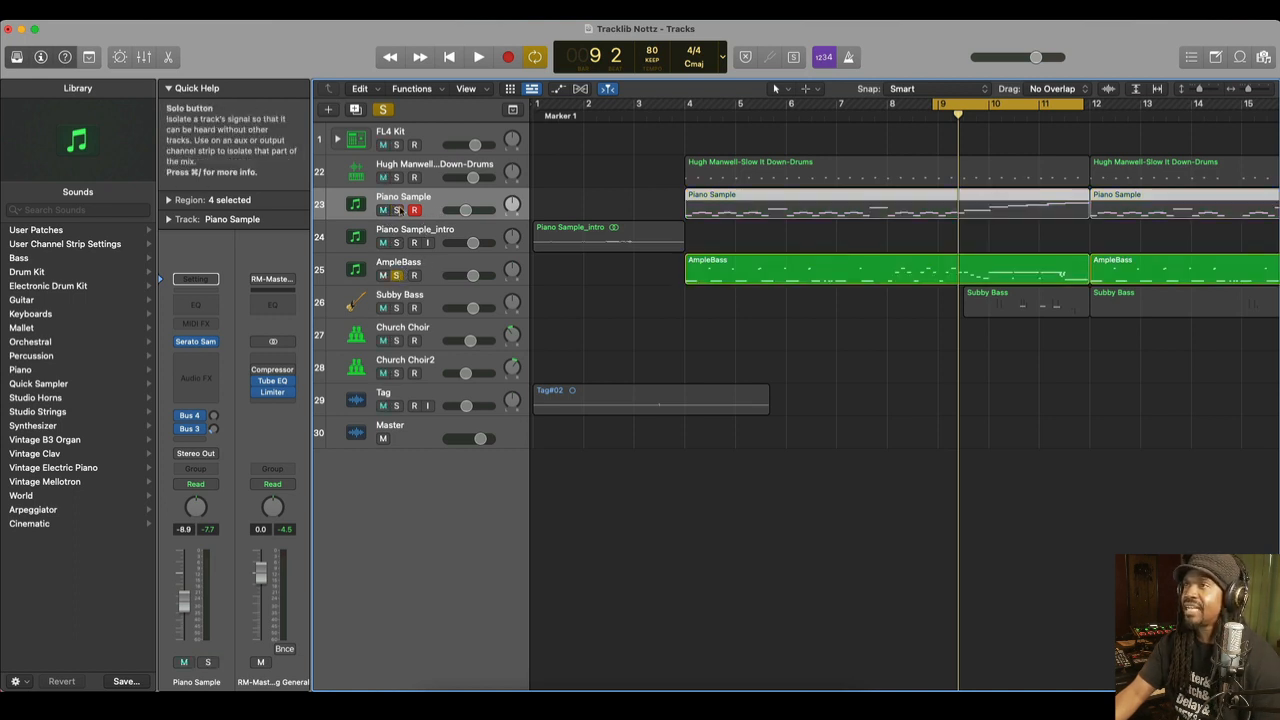
# Play the soloed AmpleBass track looped from bar 4 to bar 8 and view its Ample Bass plug-in.
pyautogui.click(431, 257)
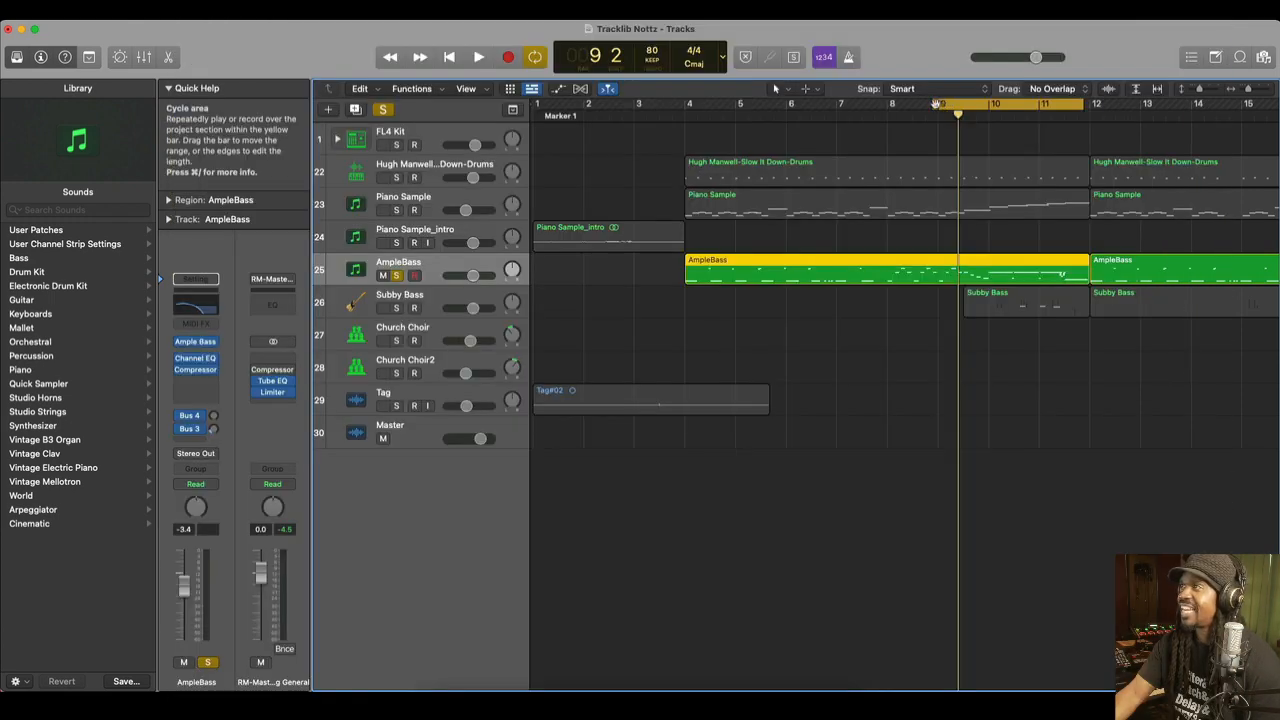
pyautogui.moveTo(936, 106); pyautogui.dragTo(686, 120)
pyautogui.moveTo(840, 104); pyautogui.dragTo(890, 142)
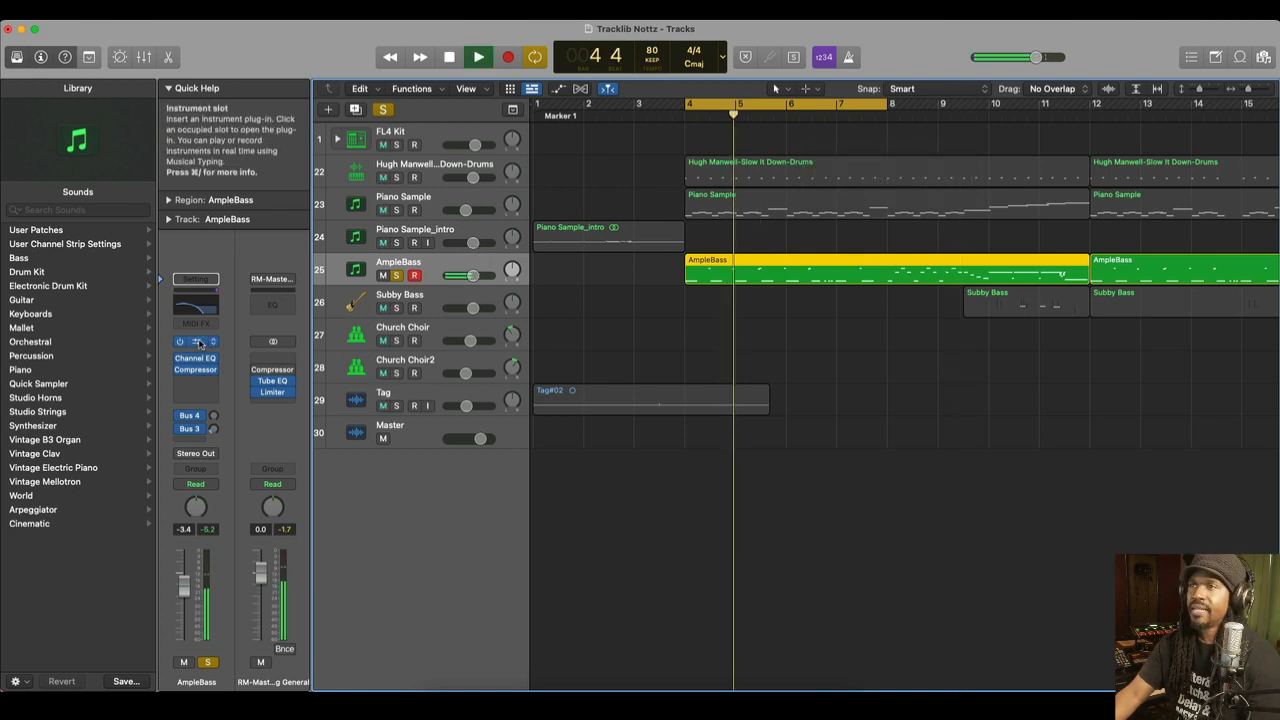
pyautogui.click(196, 342)
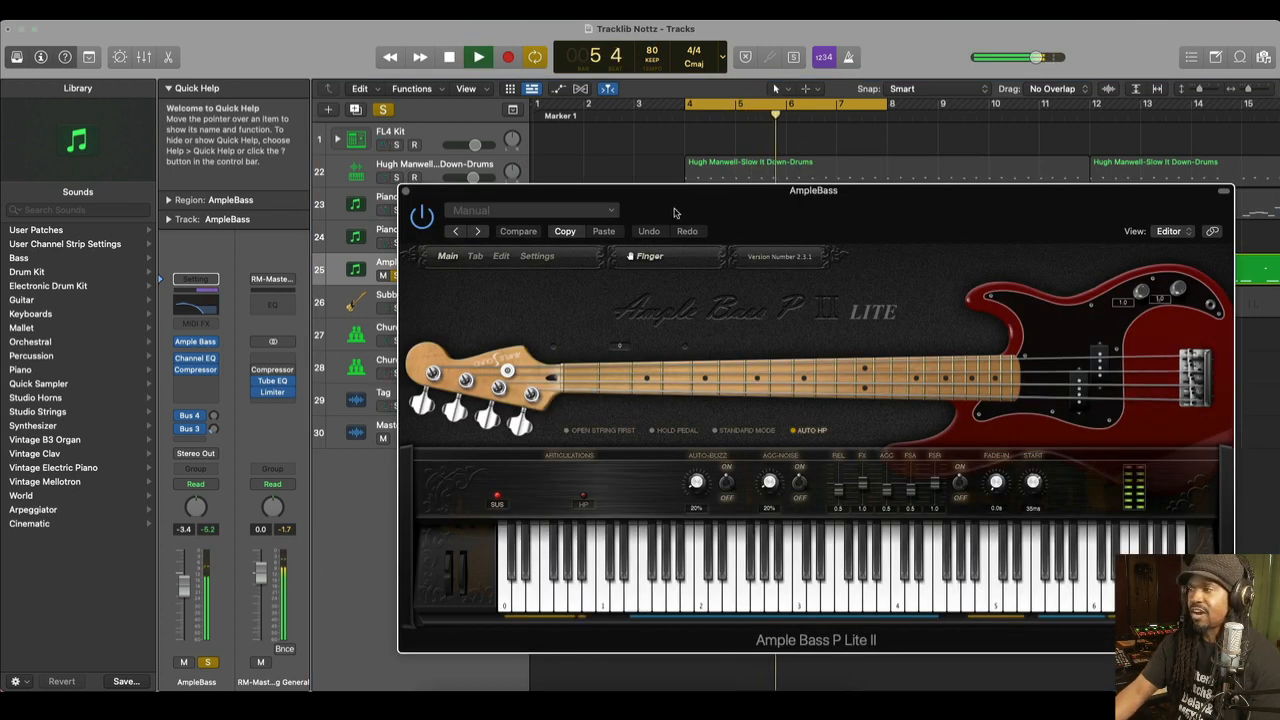
pyautogui.click(407, 192)
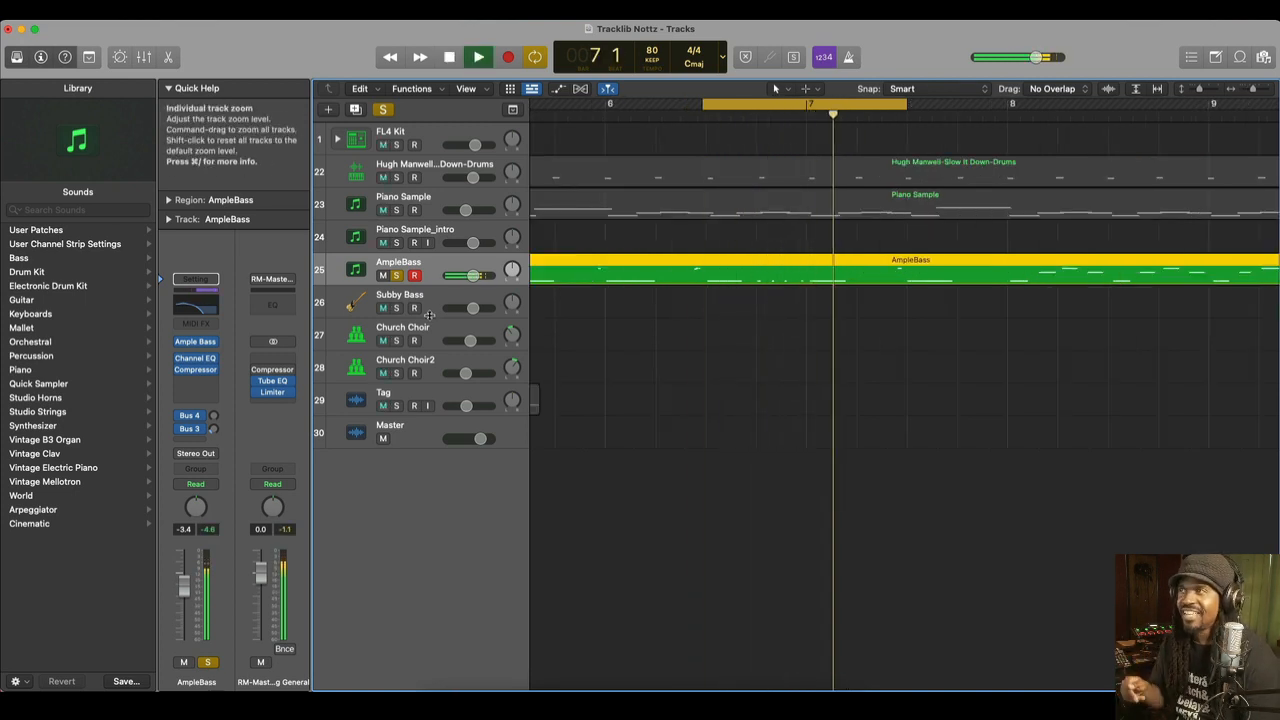
# Replay the short AmpleBass rhythm looped around bar 7, pausing between passes.
pyautogui.press('space')
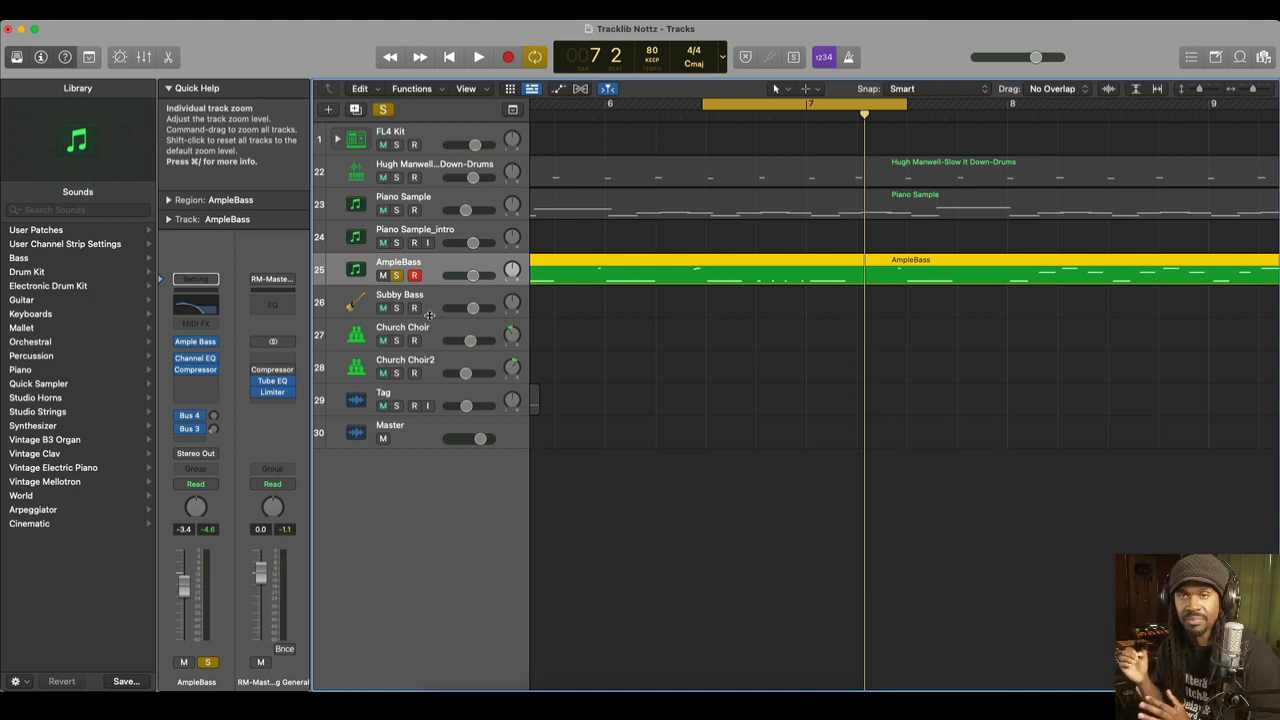
pyautogui.press('space')
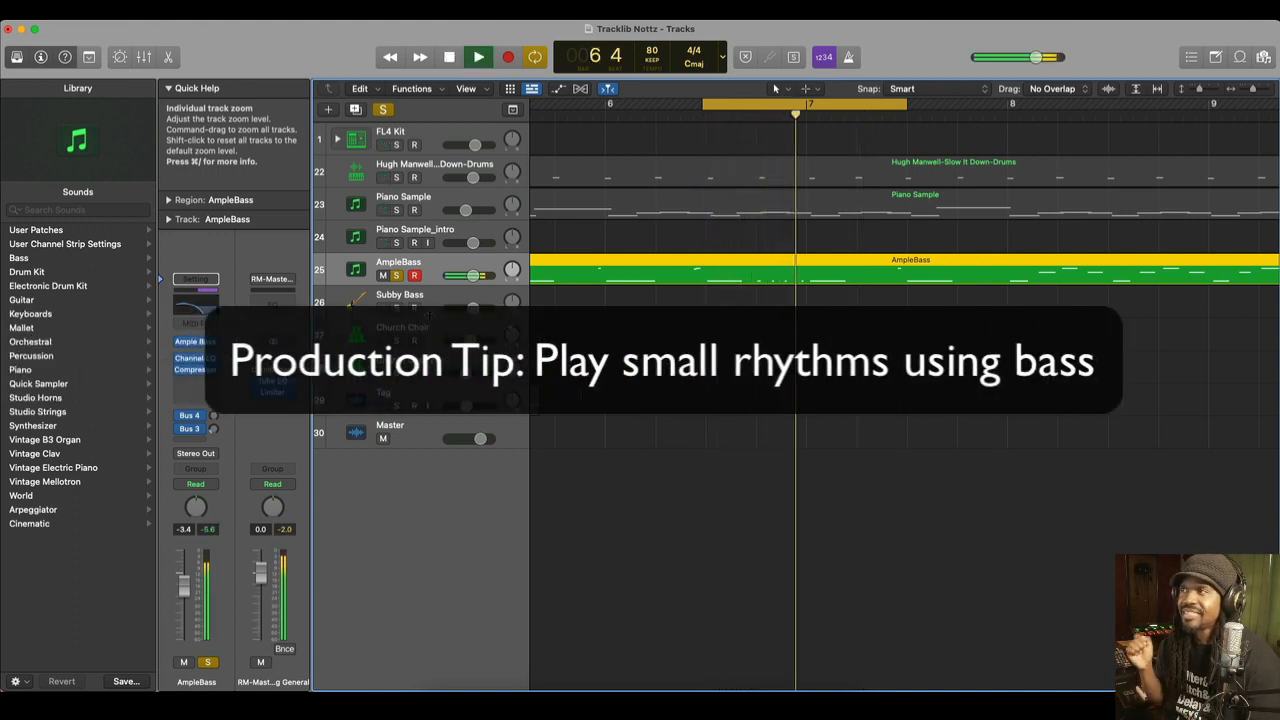
pyautogui.press('space')
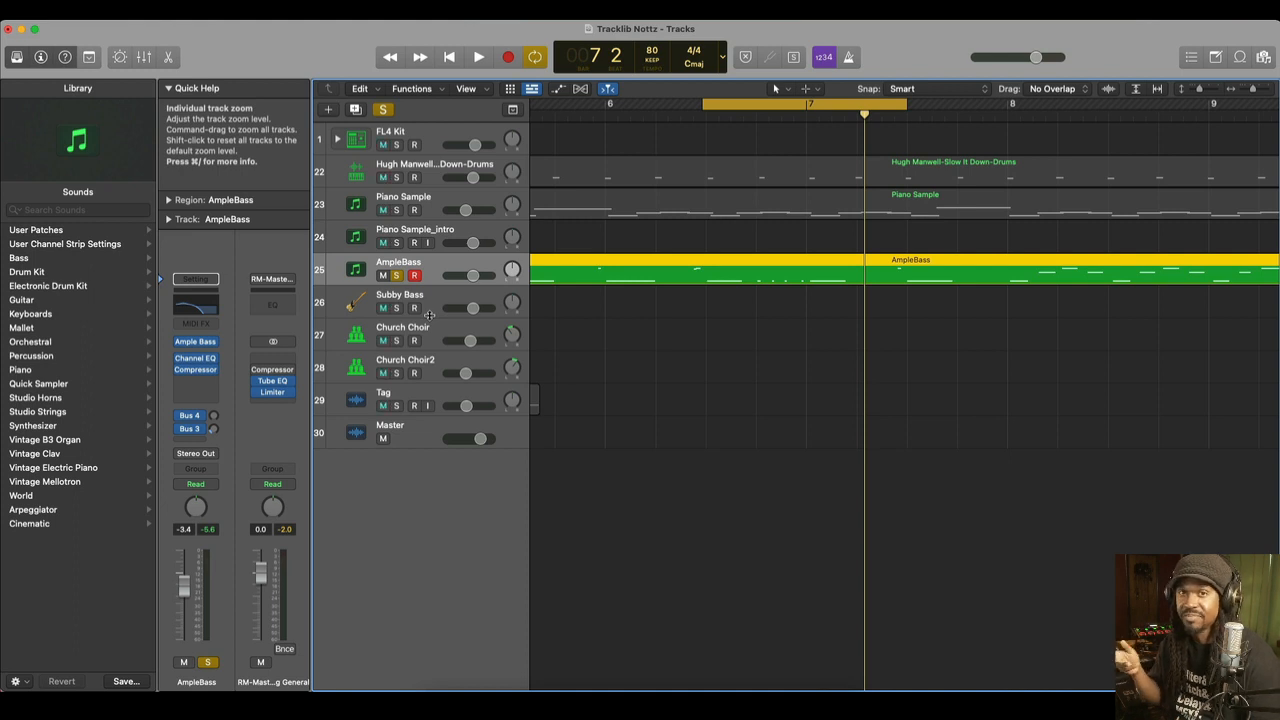
pyautogui.press('space')
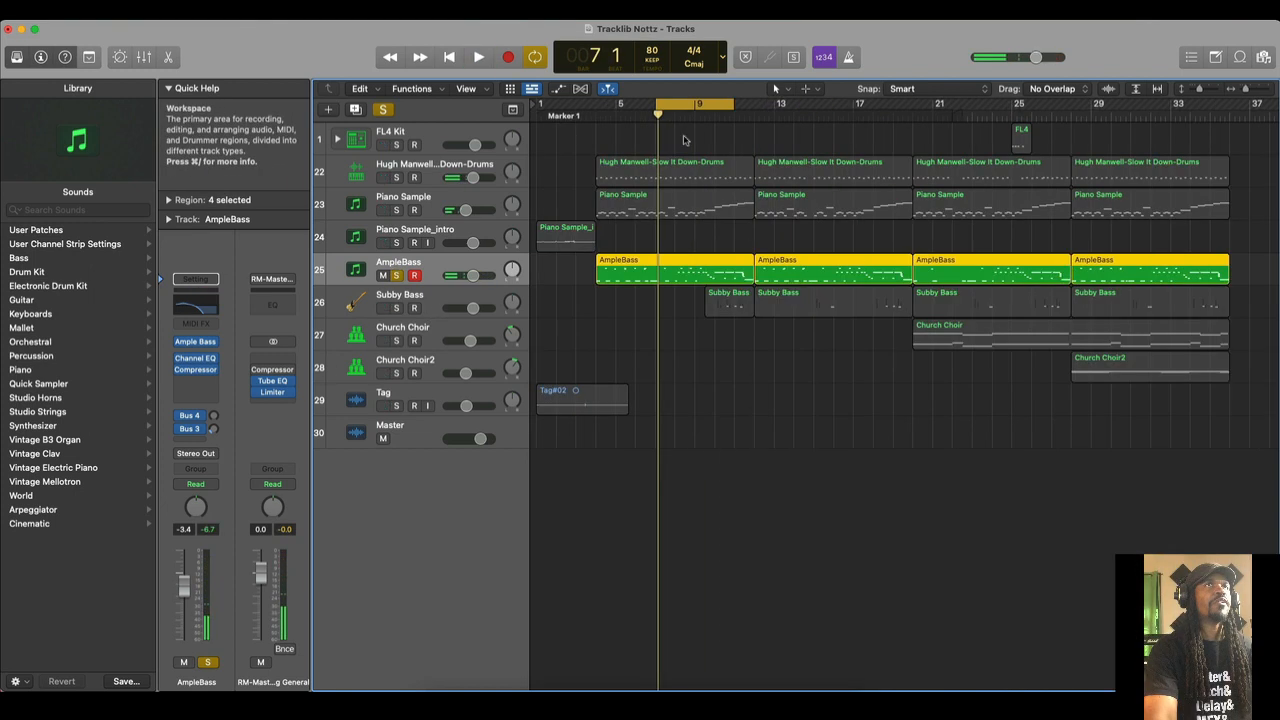
# Set the cycle range from bar 8 to bar 10 and zoom in on it.
pyautogui.click(686, 105)
pyautogui.moveTo(678, 105); pyautogui.dragTo(720, 109)
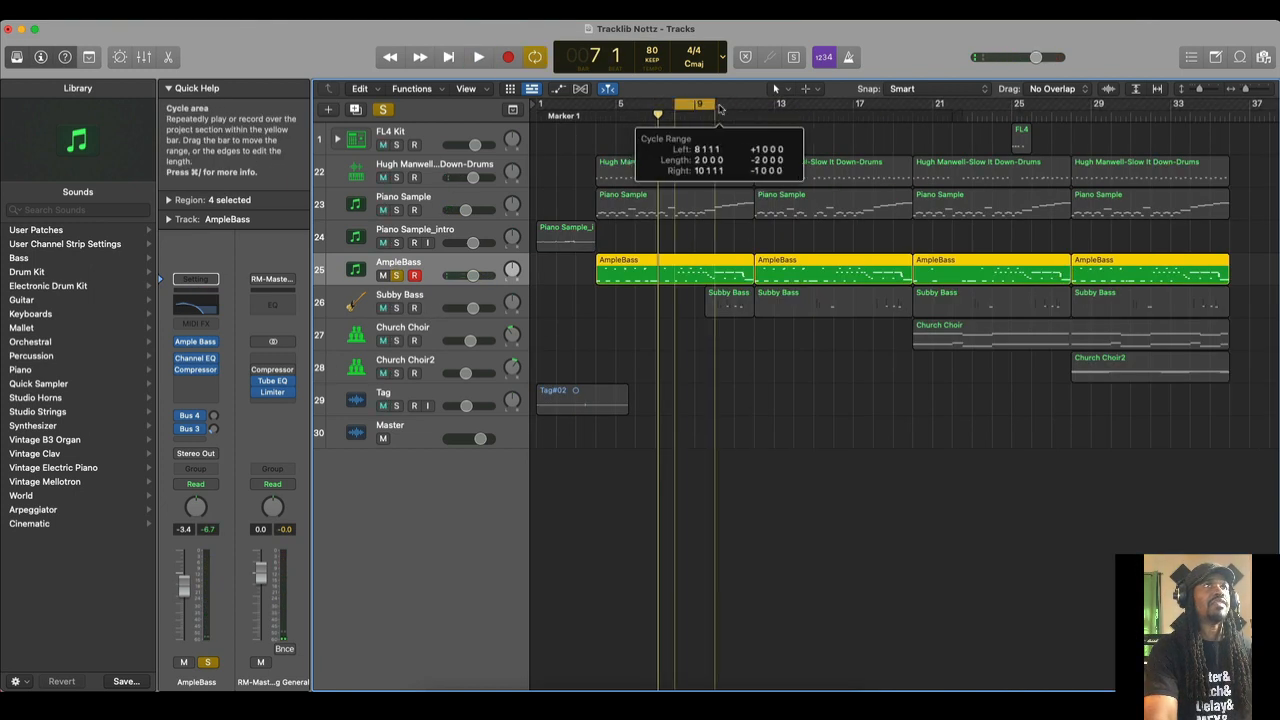
pyautogui.press('super+Right')
pyautogui.press('super+Right')
pyautogui.press('super+Right')
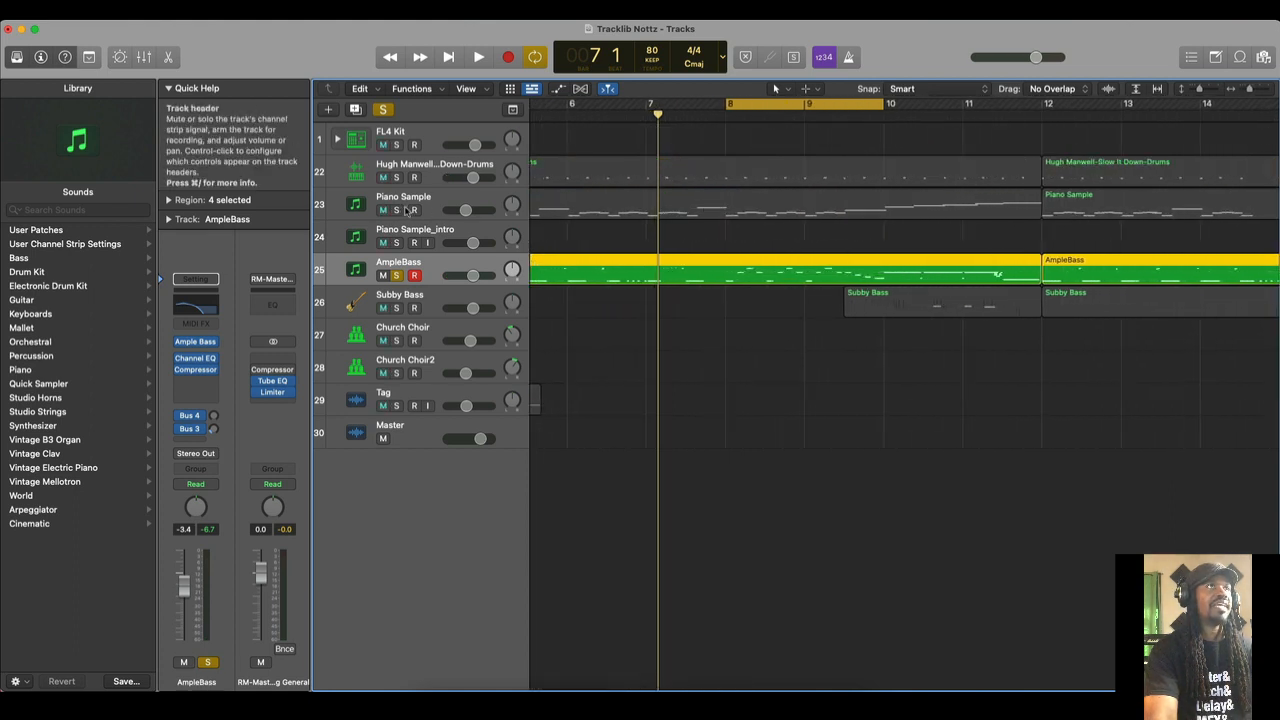
# Solo the Piano Sample track instead of AmpleBass and play its melody over the cycled bars.
pyautogui.click(405, 210)
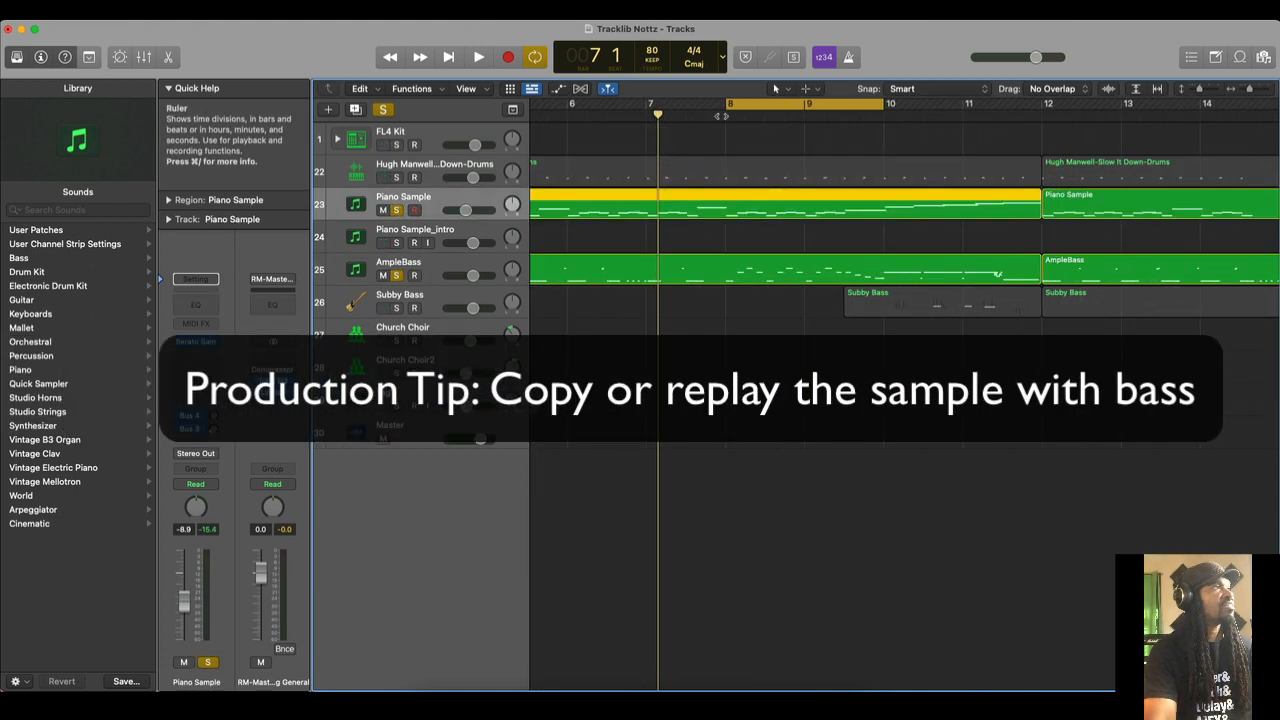
pyautogui.click(397, 275)
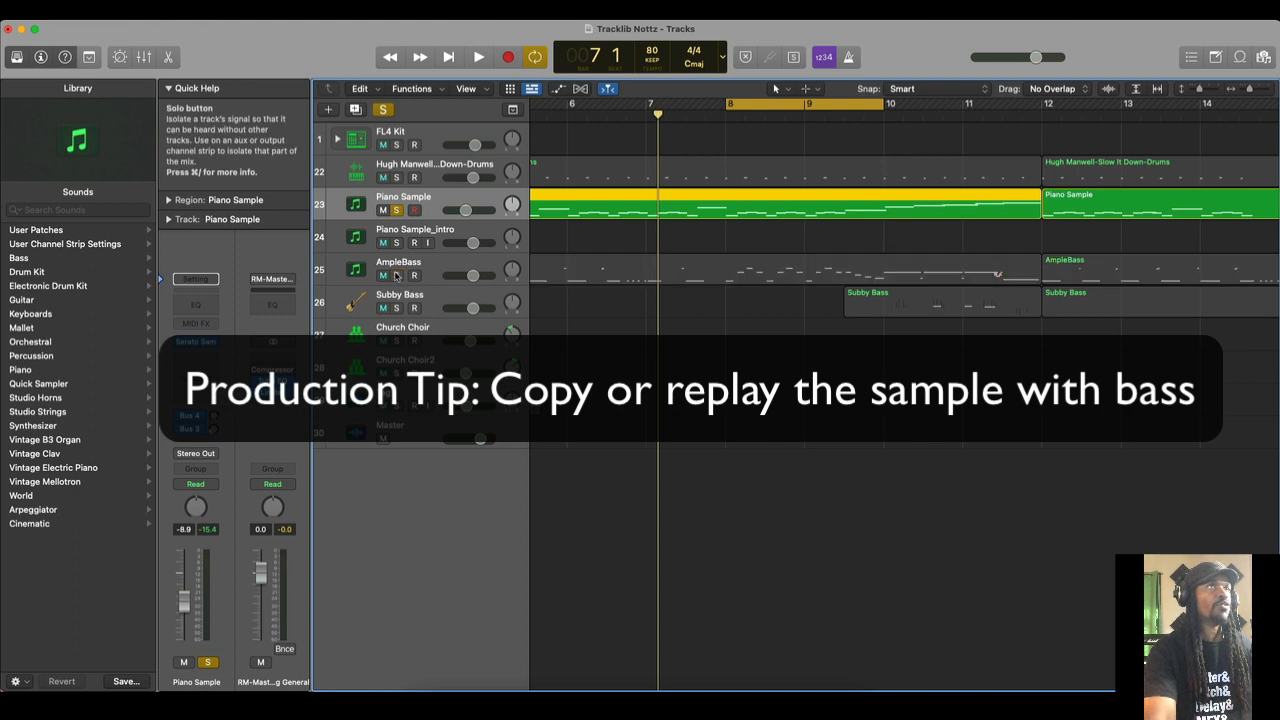
pyautogui.press('space')
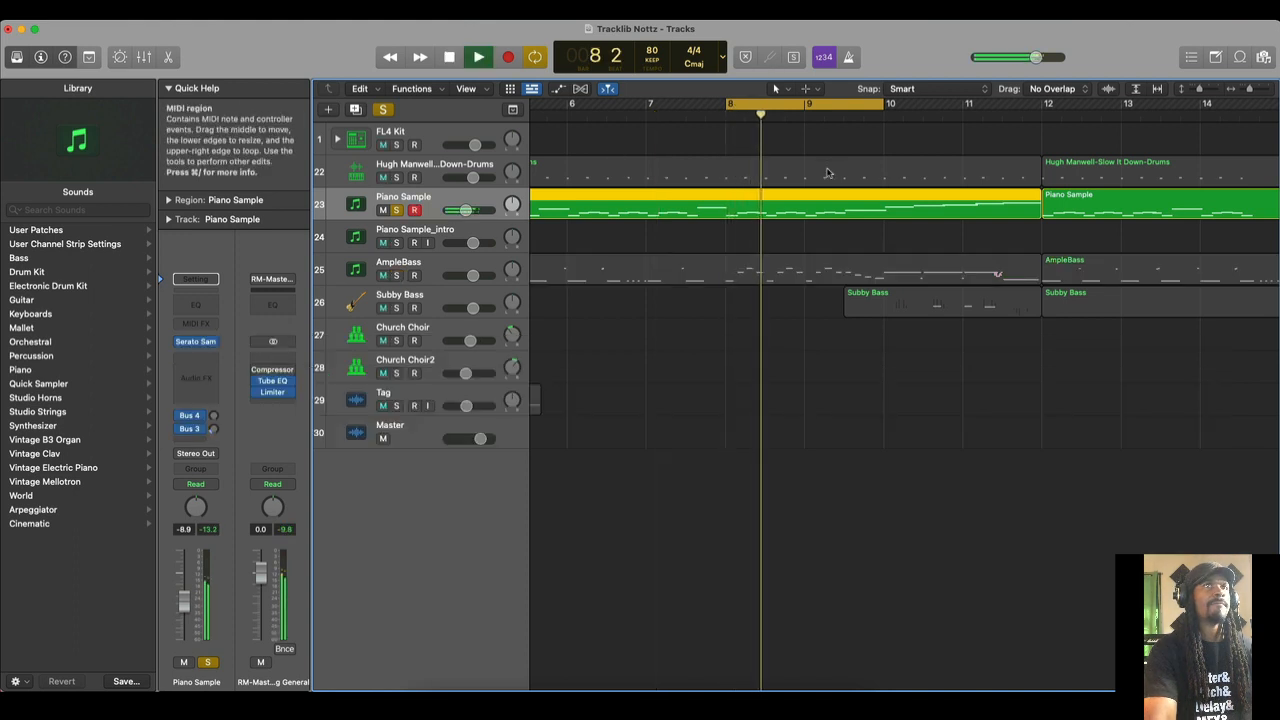
pyautogui.press('super+Right')
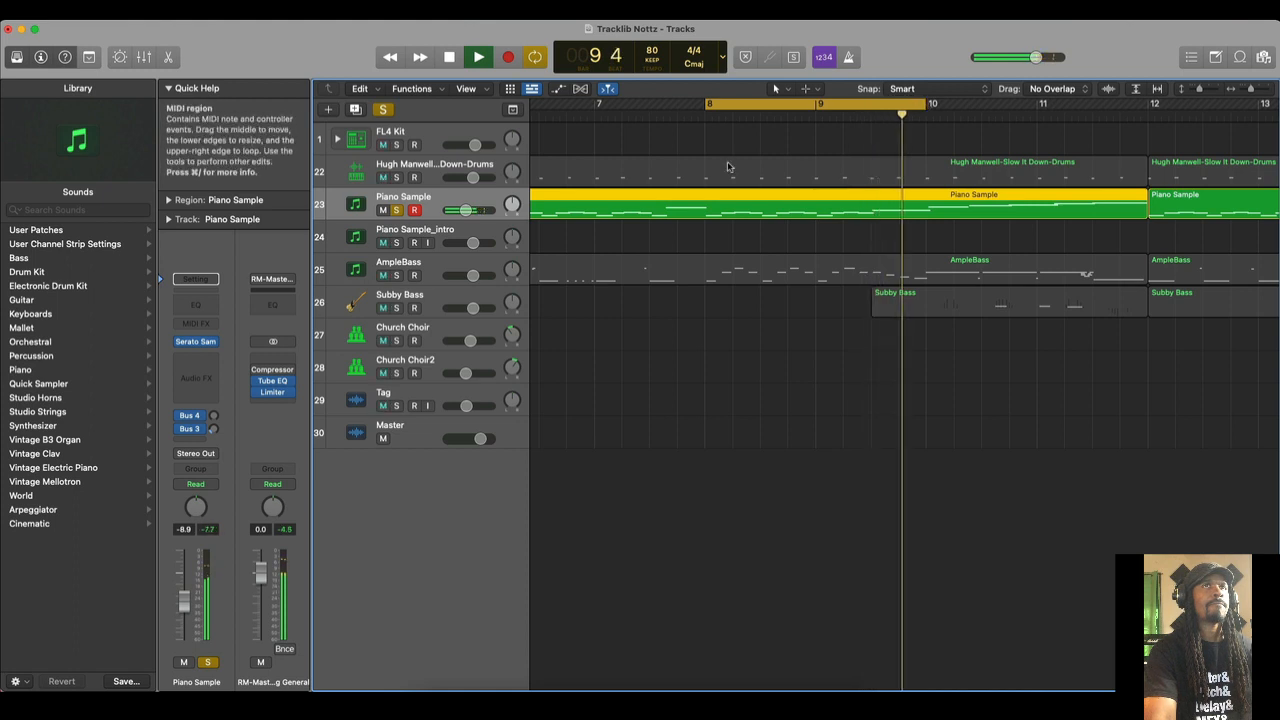
pyautogui.press('space')
# Play AmpleBass together with Piano Sample over bars 8 to 10 with the Ample Bass plug-in open, and clear both solos.
pyautogui.click(413, 262)
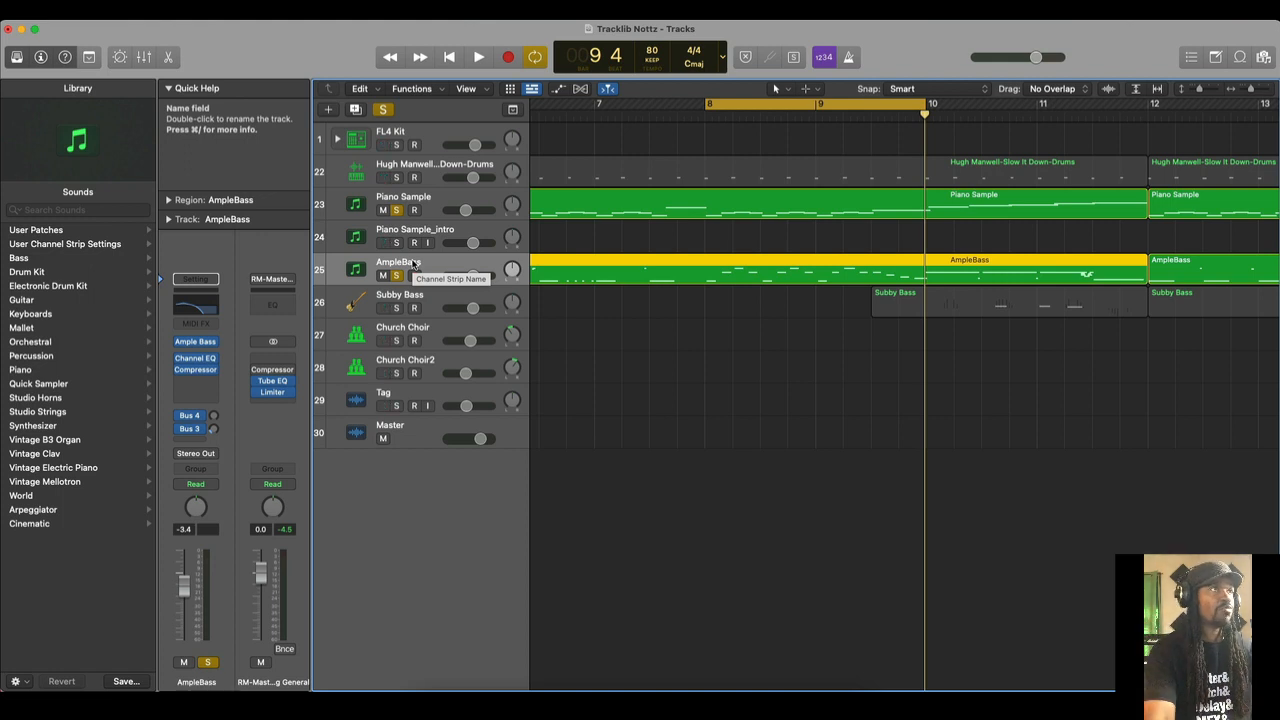
pyautogui.click(196, 341)
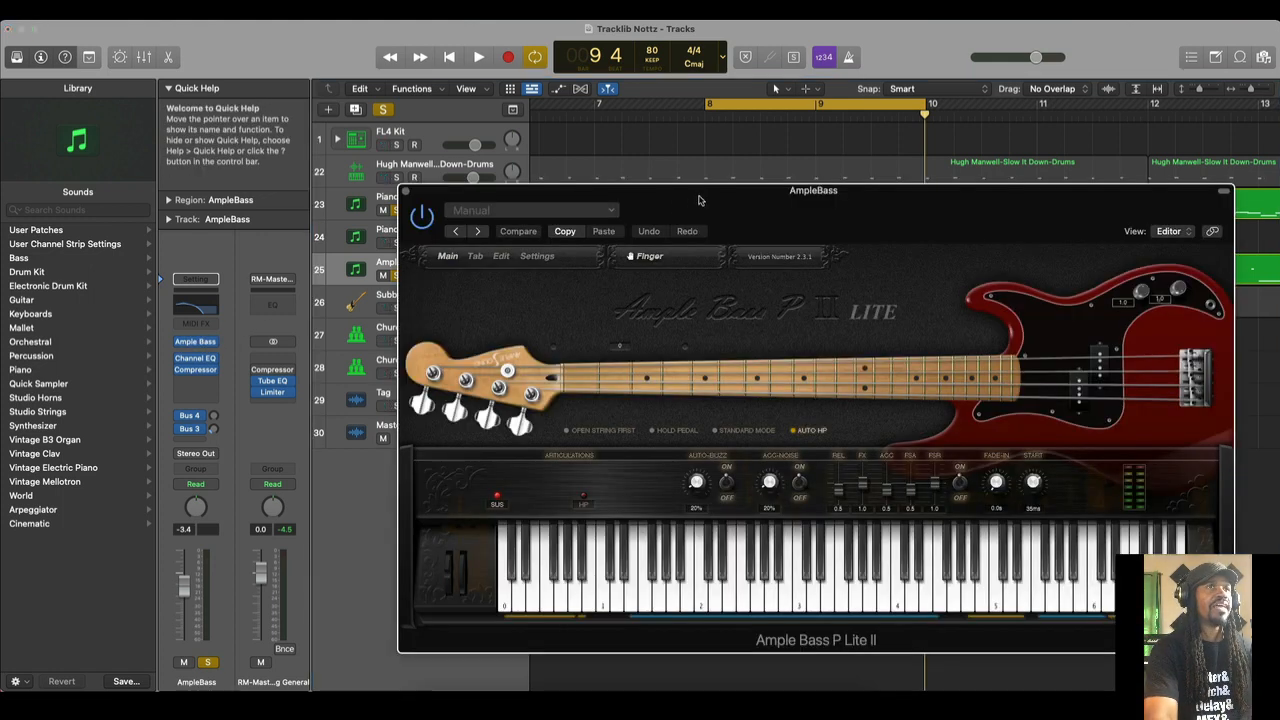
pyautogui.press('space')
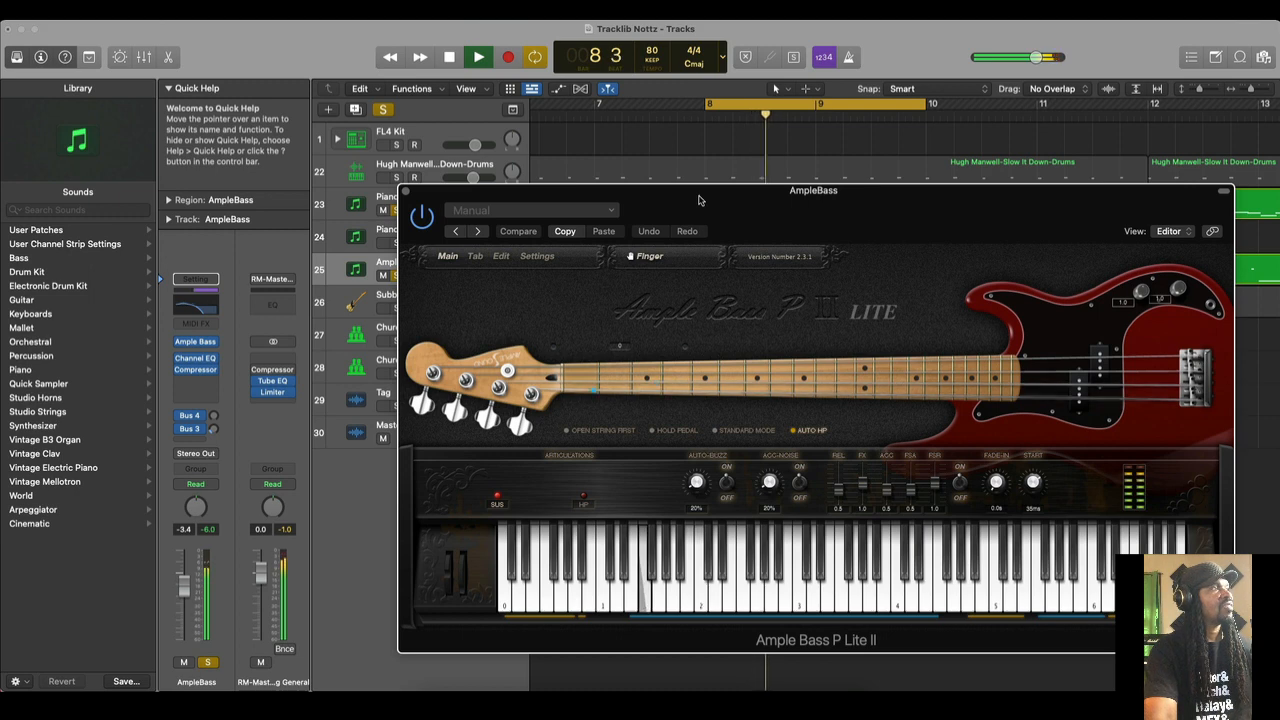
pyautogui.press('space')
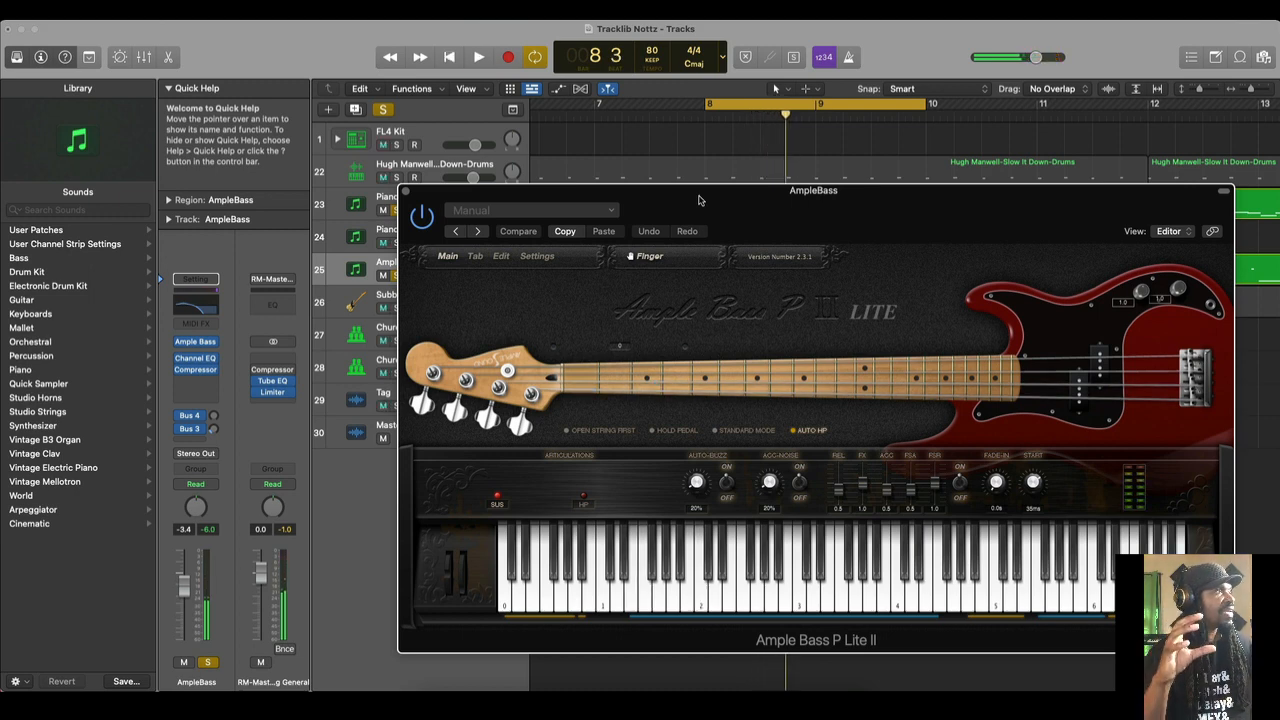
pyautogui.press('space')
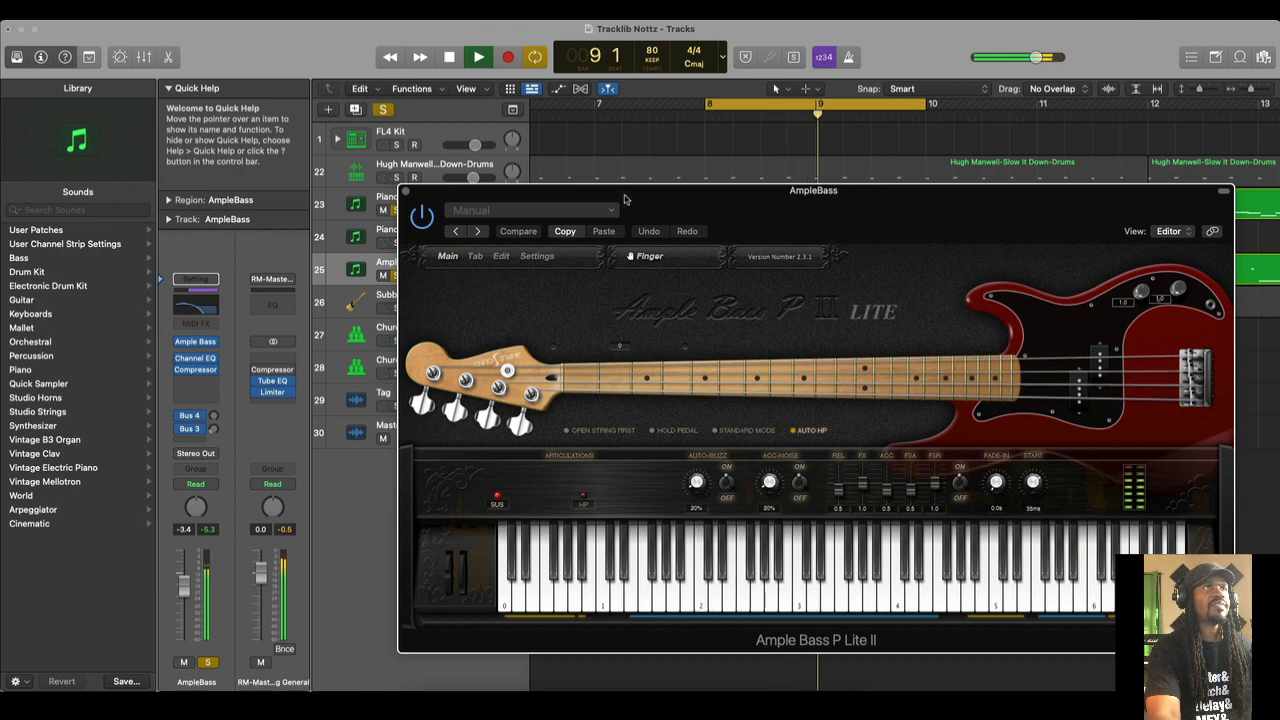
pyautogui.moveTo(628, 197); pyautogui.dragTo(626, 158)
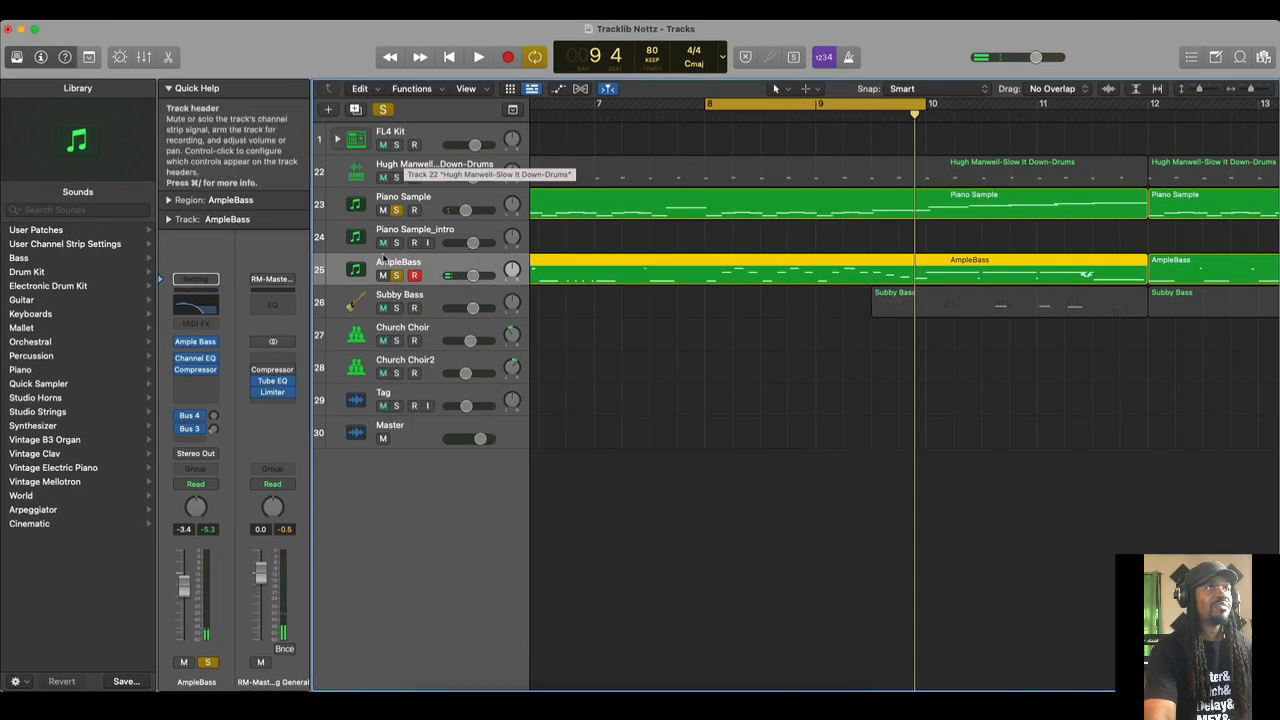
pyautogui.click(397, 275)
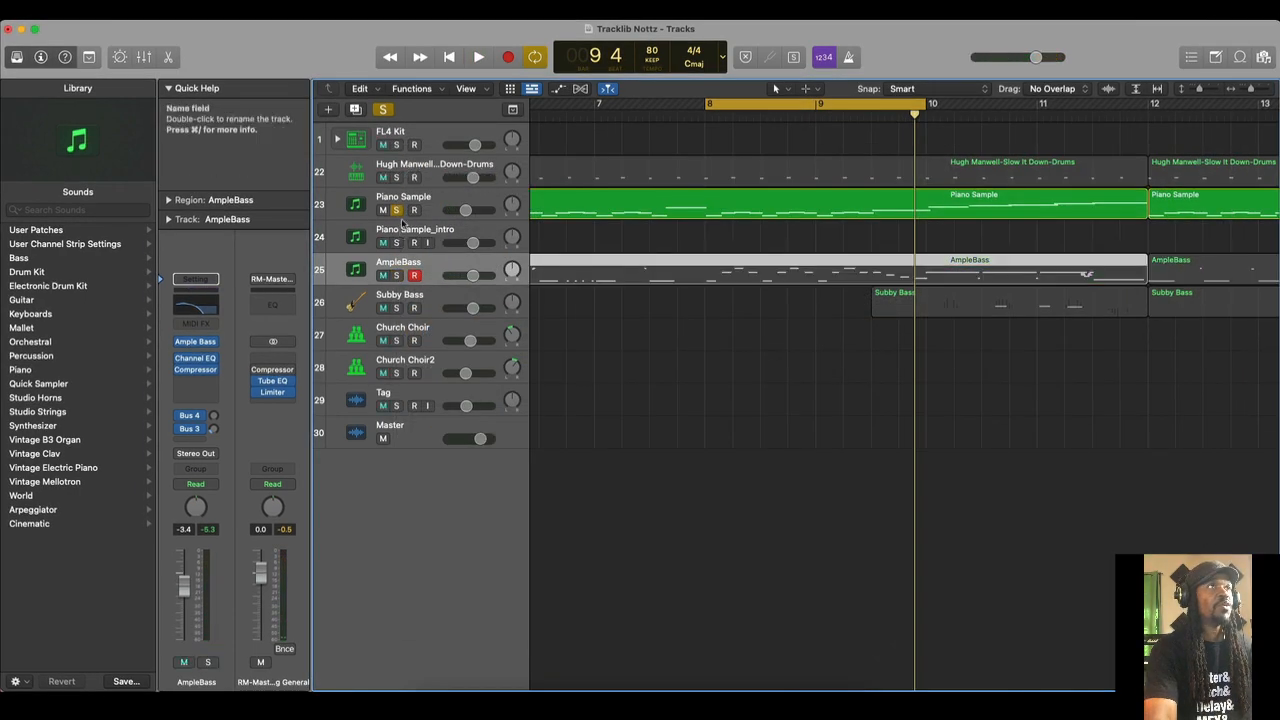
pyautogui.click(399, 209)
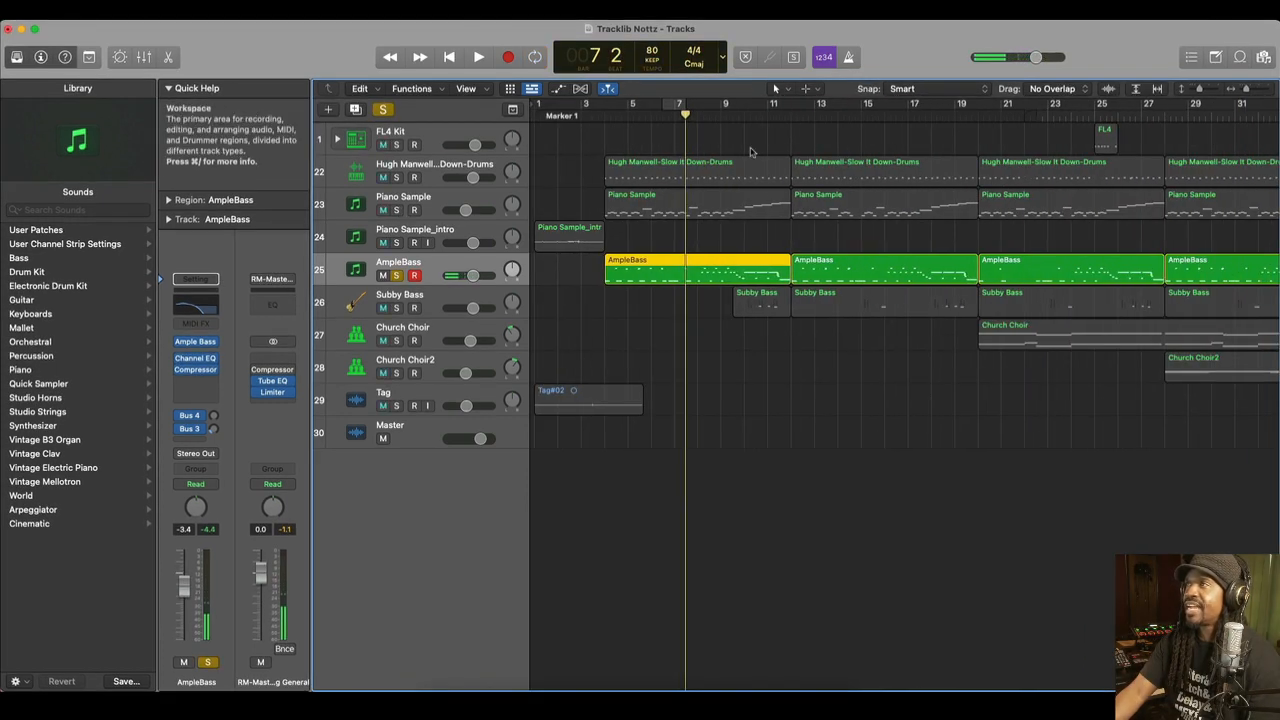
# Cycle from bar 10 to bar 12 and solo the Subby Bass track instead of AmpleBass.
pyautogui.moveTo(745, 104); pyautogui.dragTo(790, 105)
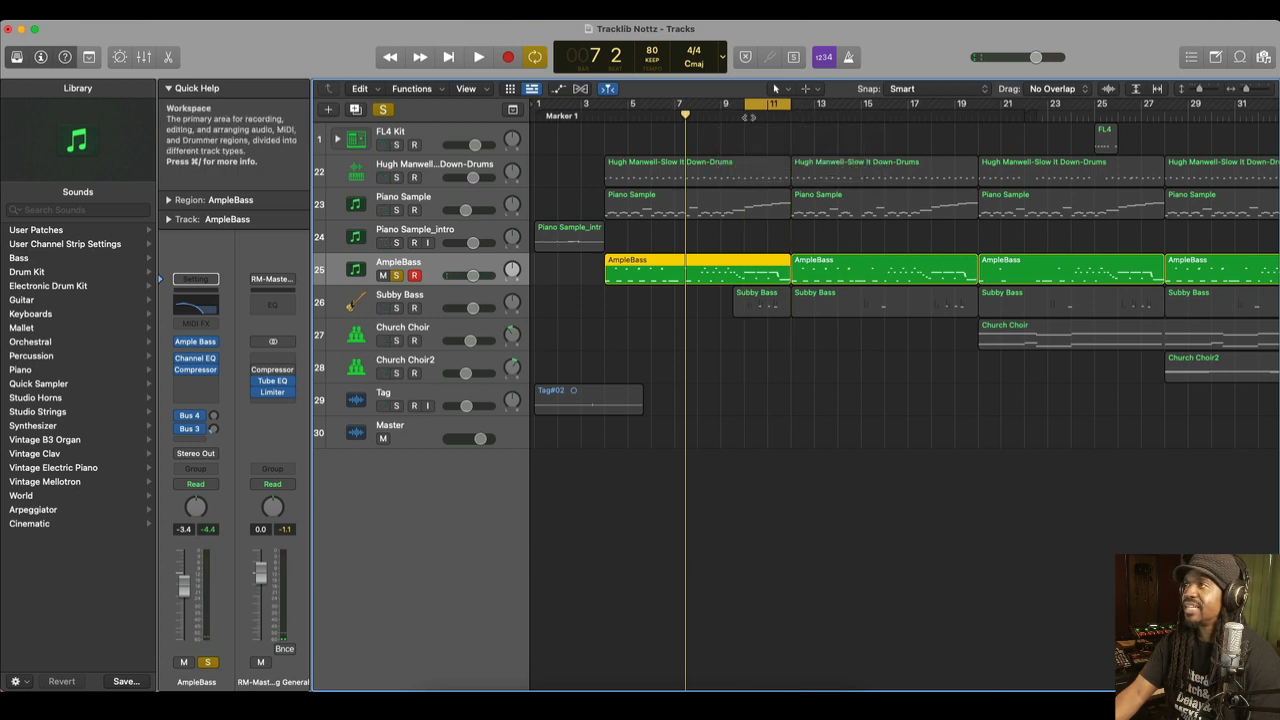
pyautogui.click(397, 308)
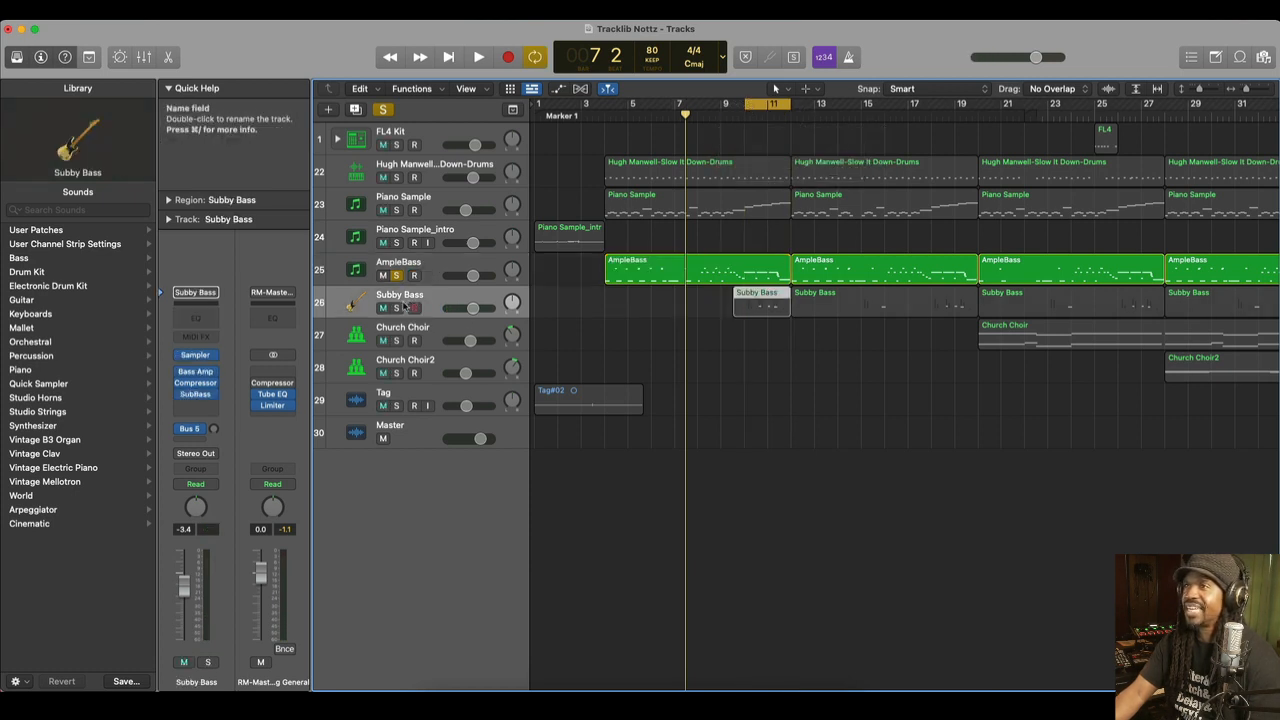
pyautogui.click(397, 275)
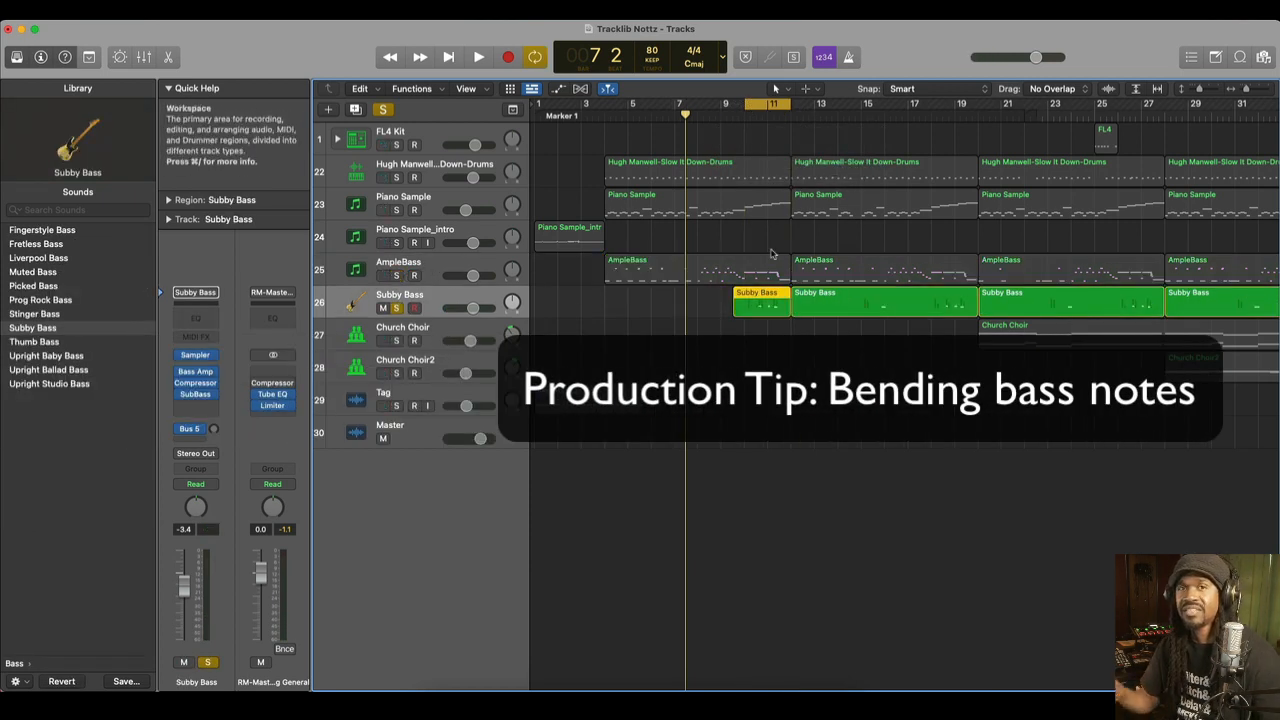
# Move the cycle start to bar 10 beat 3 and play the Subby Bass note bends in two passes.
pyautogui.moveTo(794, 107); pyautogui.dragTo(855, 108)
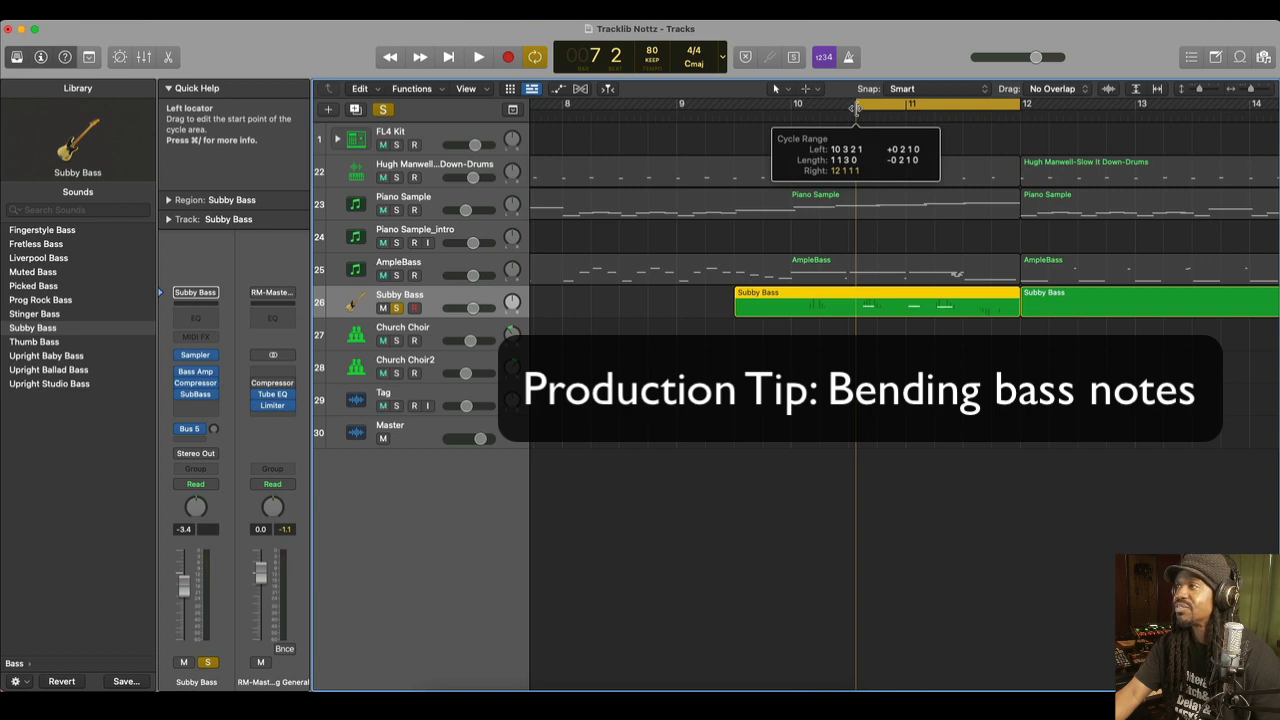
pyautogui.press('space')
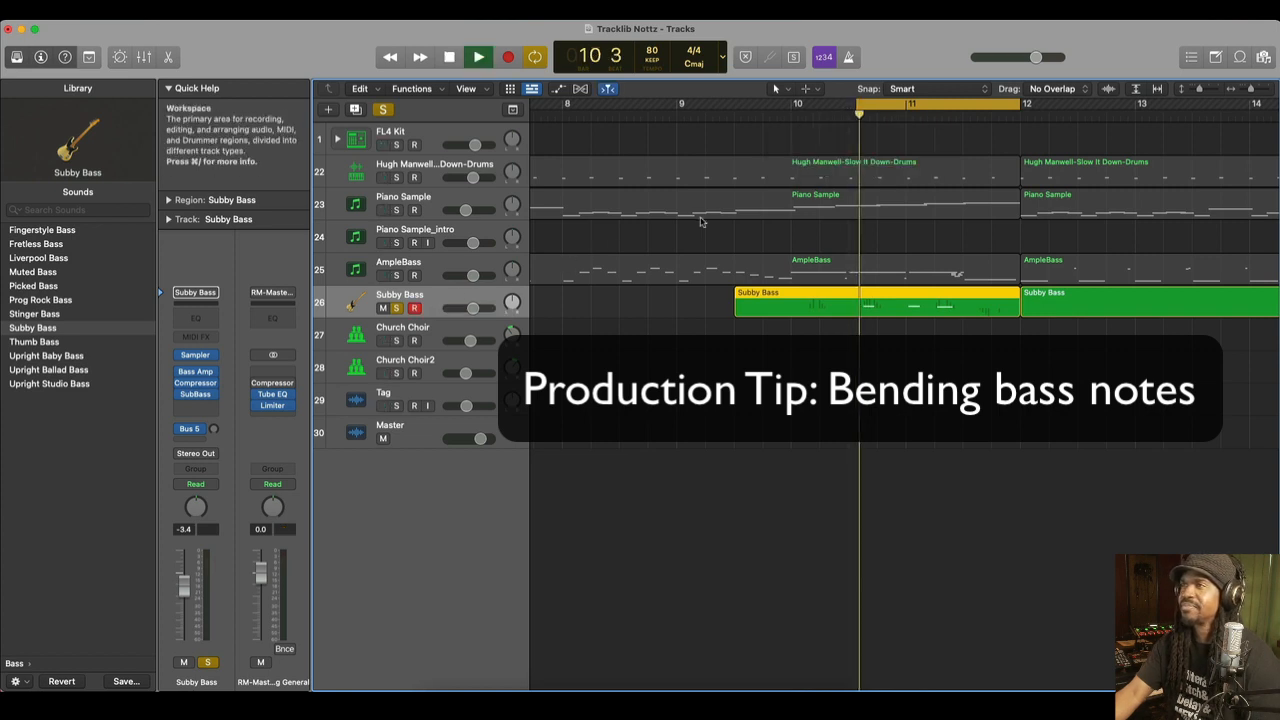
pyautogui.press('space')
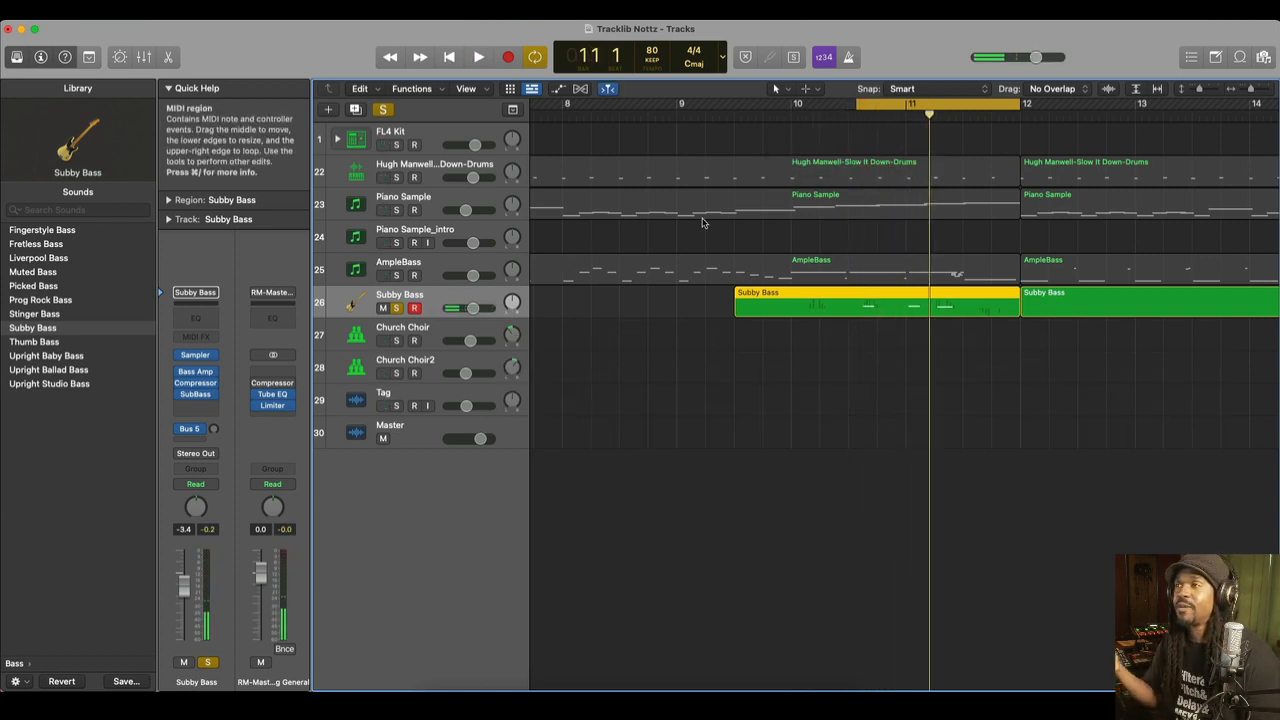
pyautogui.press('space')
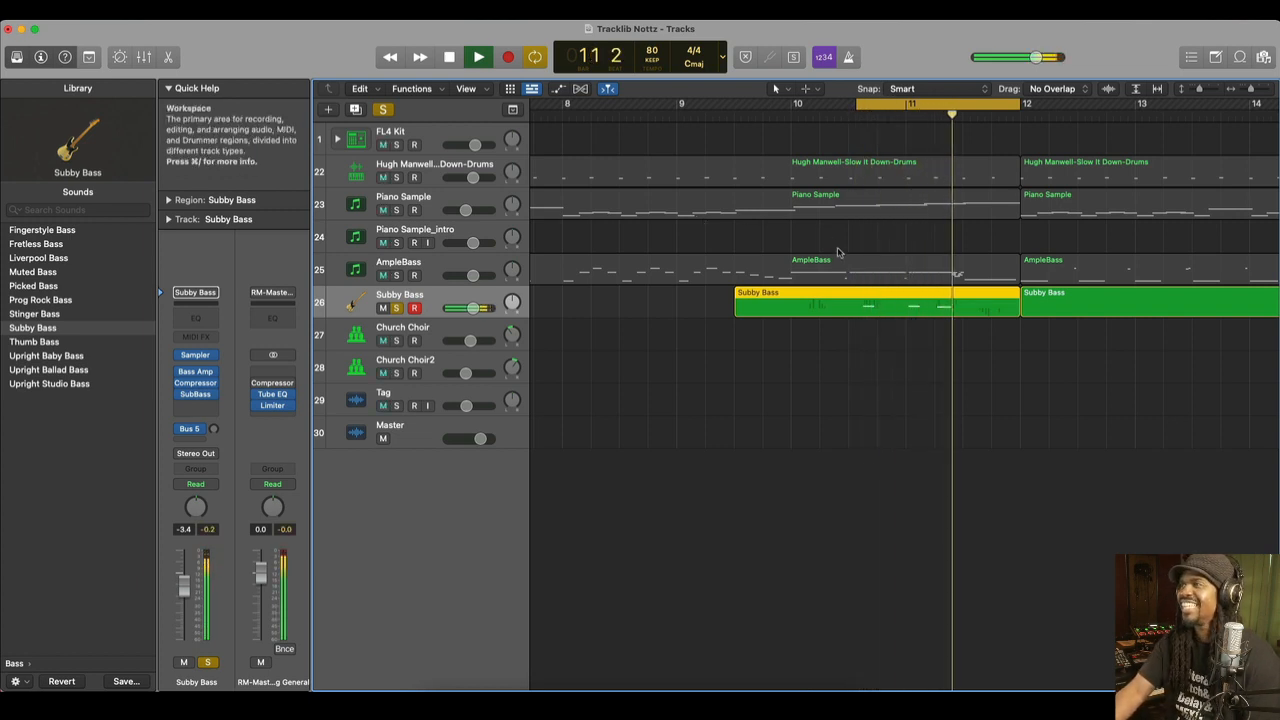
pyautogui.press('space')
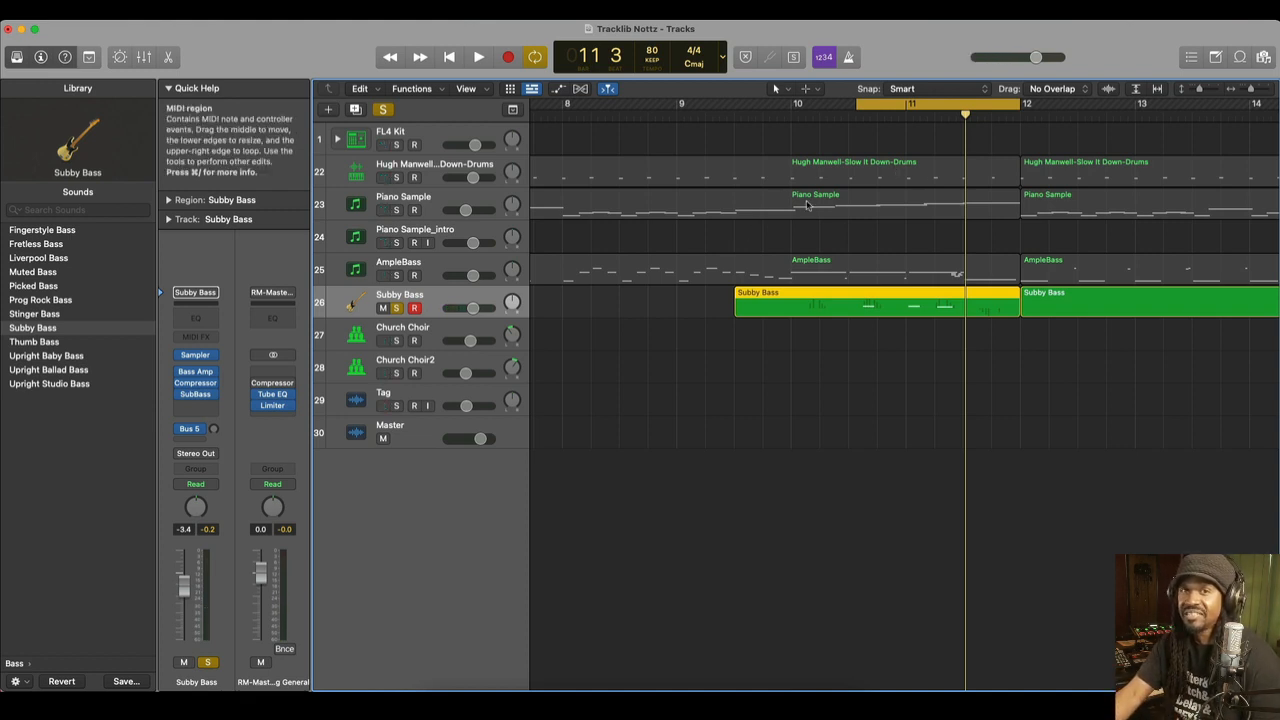
# Switch to Chrome, play the first five seconds of the Fat Albert Theme Song on YouTube, and minimize the browser window.
pyautogui.press('super+Tab')
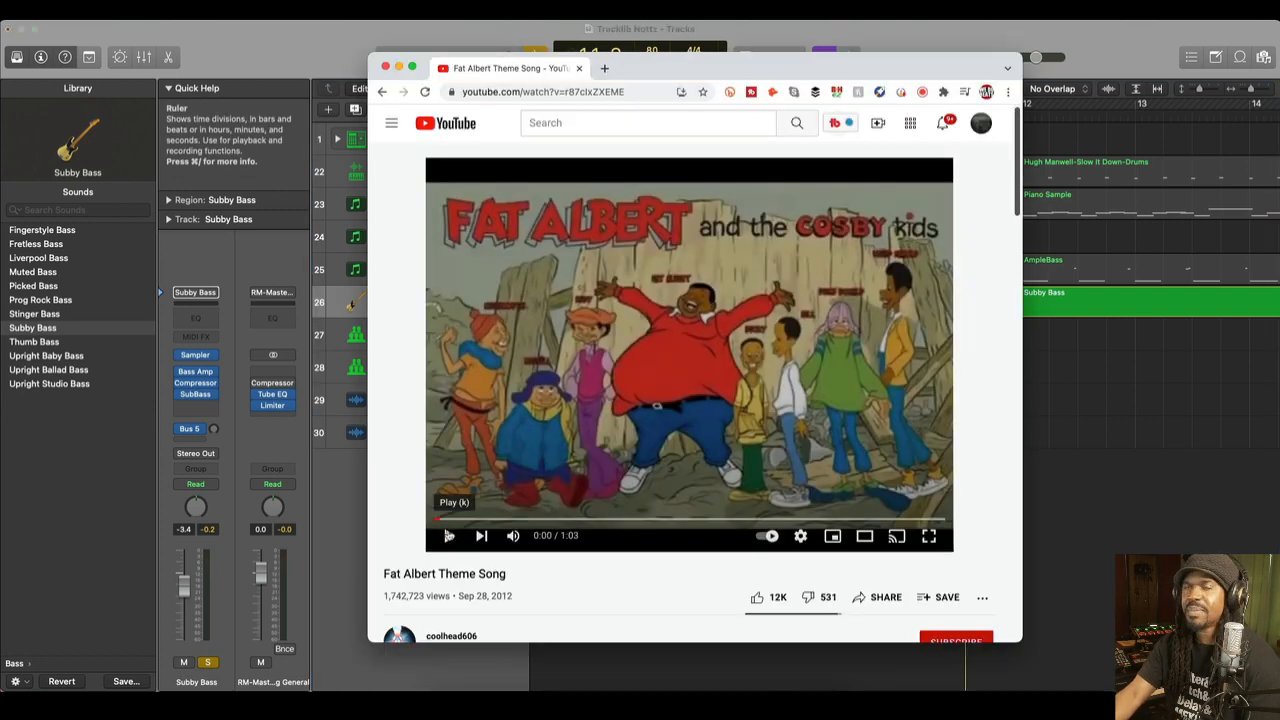
pyautogui.click(450, 536)
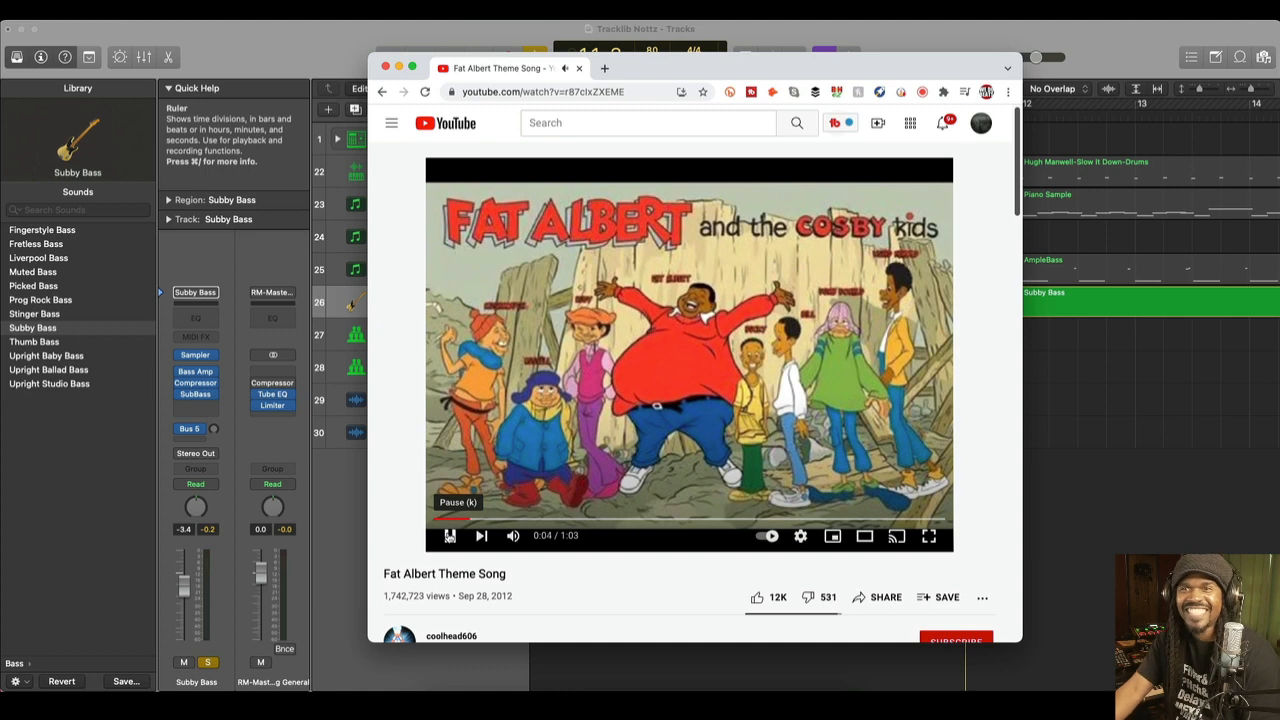
pyautogui.click(451, 536)
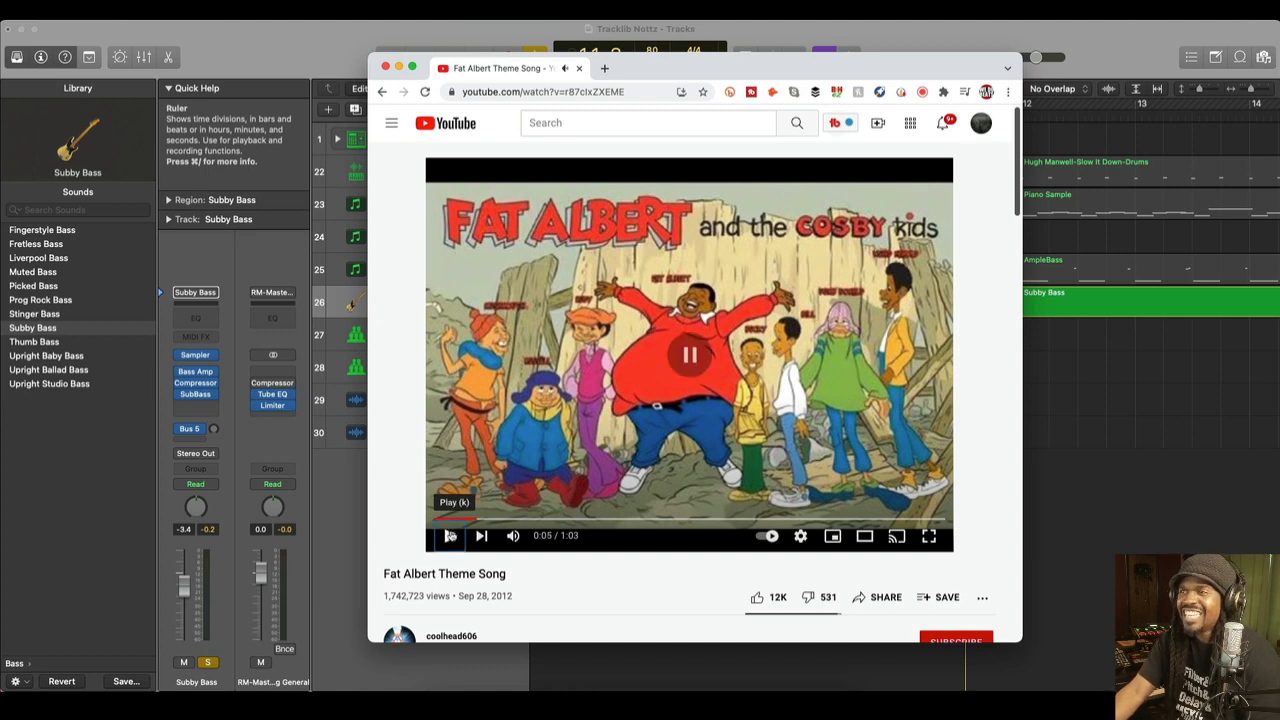
pyautogui.click(398, 67)
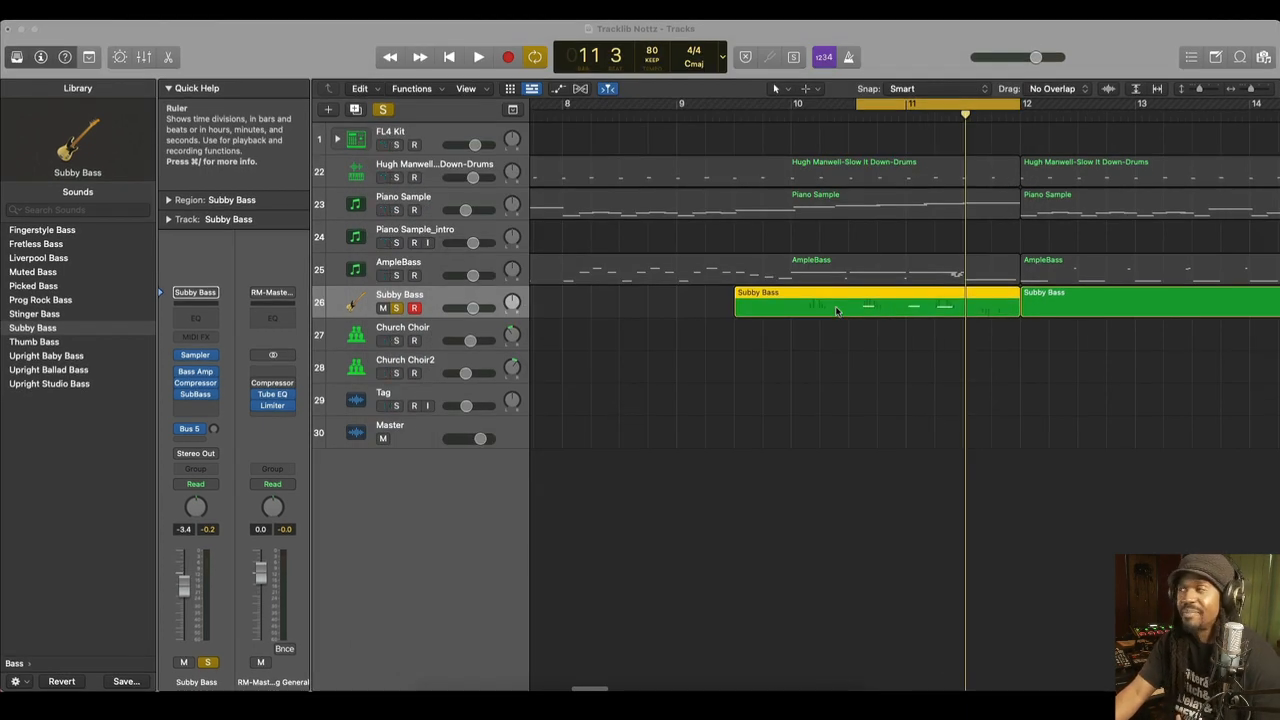
# Select the Church Choir track and solo it instead of Subby Bass.
pyautogui.click(401, 338)
pyautogui.click(397, 342)
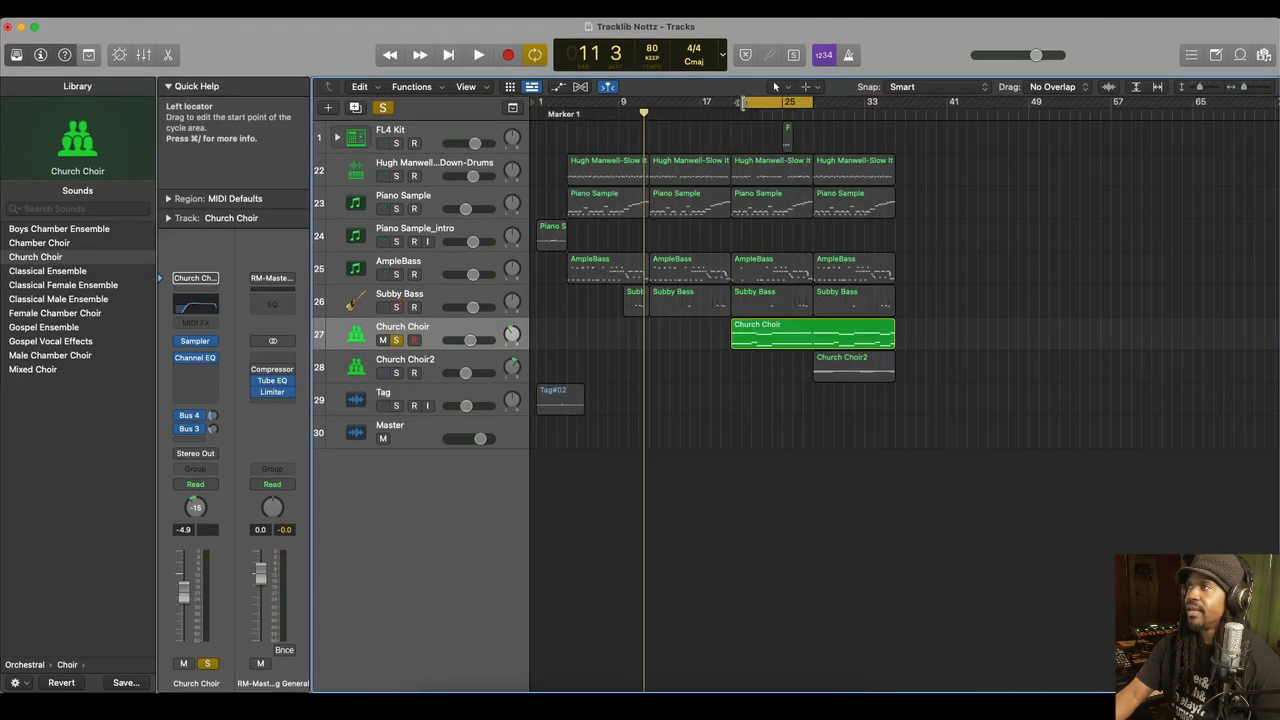
# Cycle from bar 20 to bar 28 and play the soloed Church Choir part from bar 20 into bar 22.
pyautogui.moveTo(741, 104); pyautogui.dragTo(732, 104)
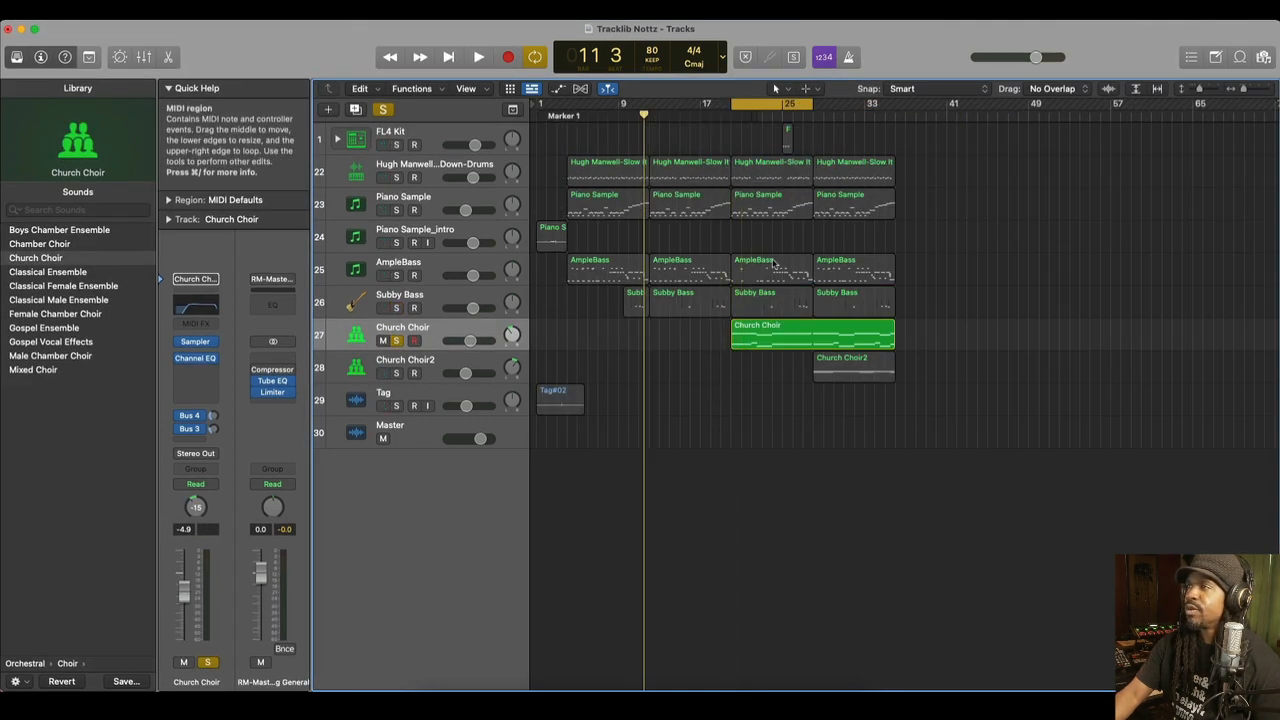
pyautogui.press('super+Right')
pyautogui.press('super+Right')
pyautogui.press('super+Right')
pyautogui.press('super+Right')
pyautogui.press('super+Right')
pyautogui.hscroll(10, 772, 265)
pyautogui.hscroll(-3, 772, 265)
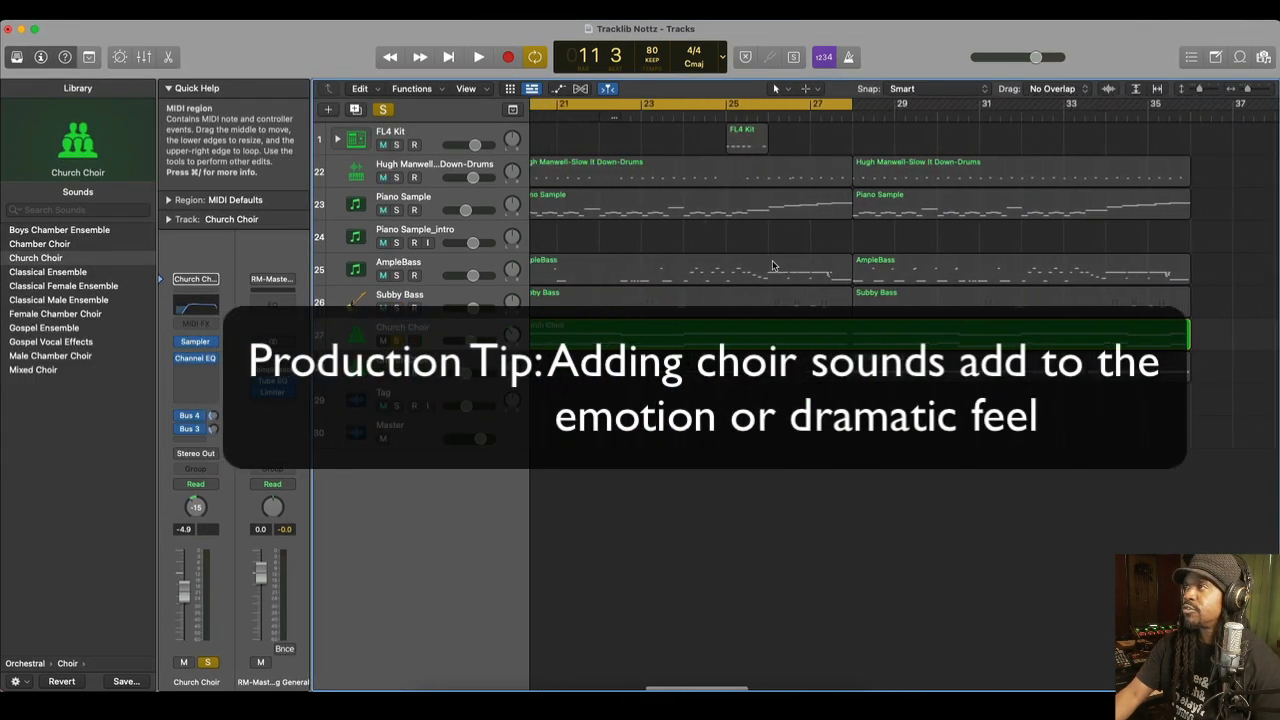
pyautogui.hscroll(-2, 772, 265)
pyautogui.press('space')
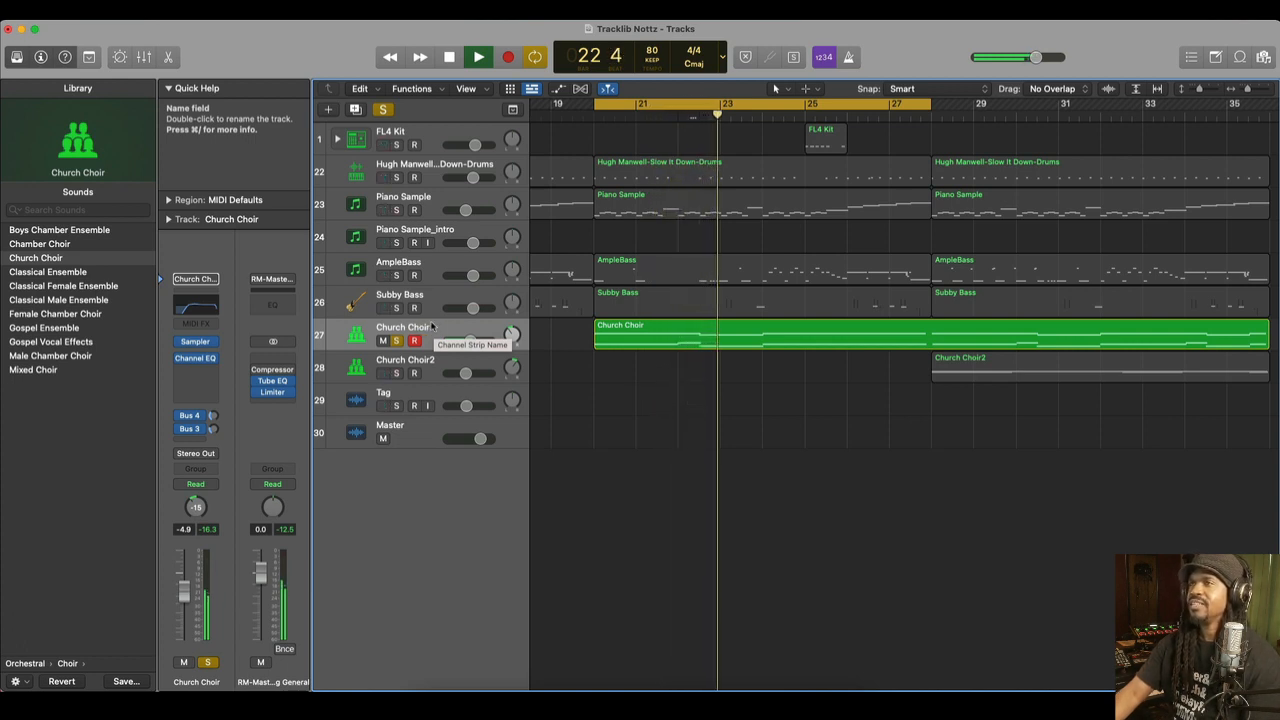
pyautogui.press('space')
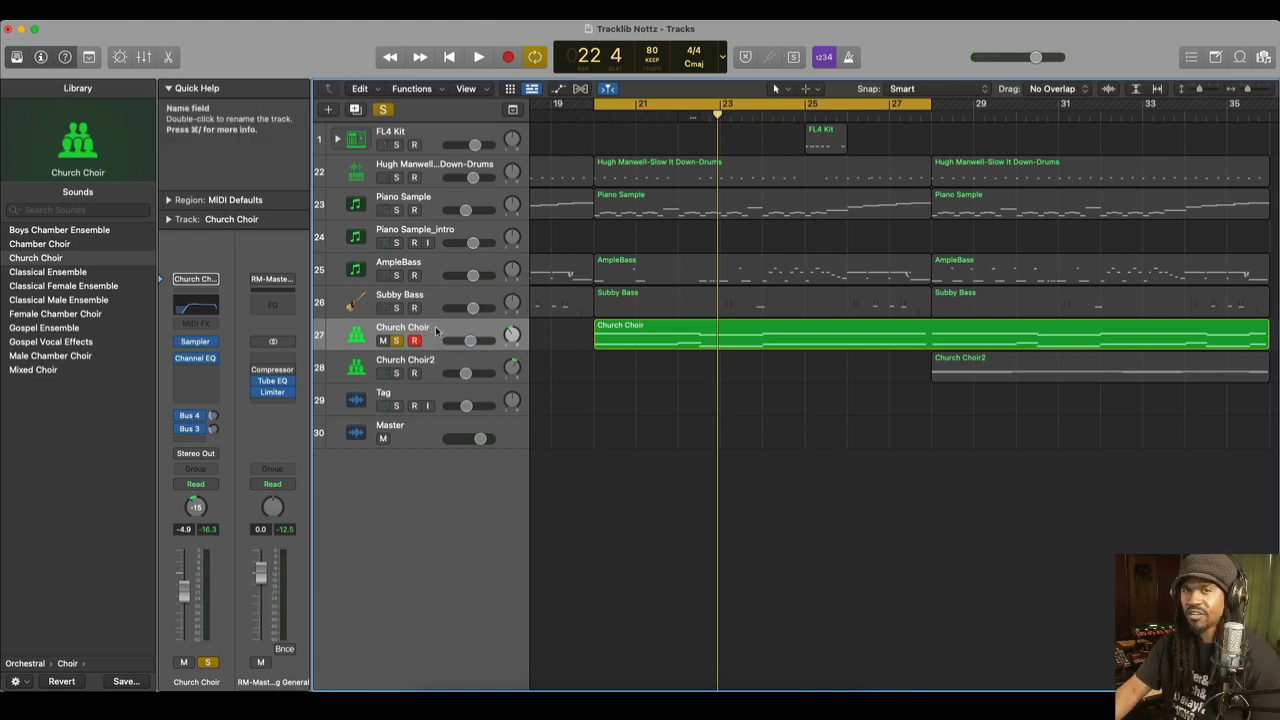
# Show the on-screen keyboard and play the Church Choir2 track soloed, cycling its region from bar 28.
pyautogui.press('super+k')
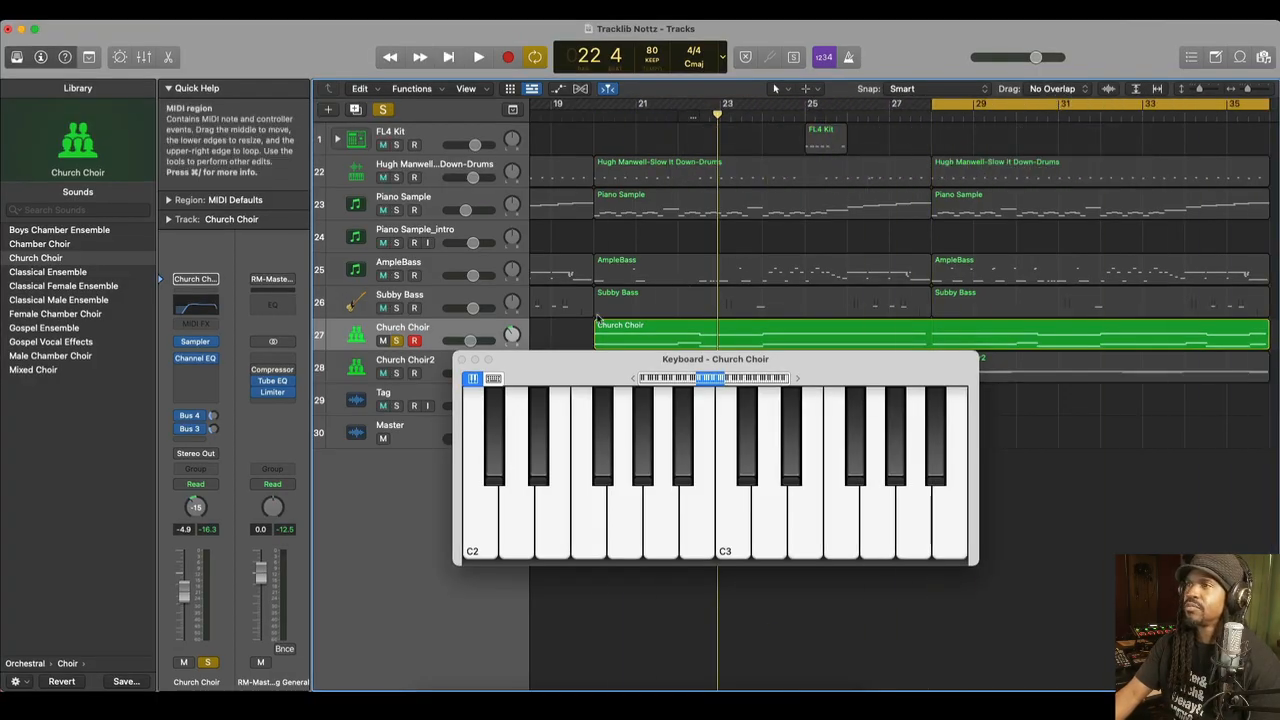
pyautogui.press('Down')
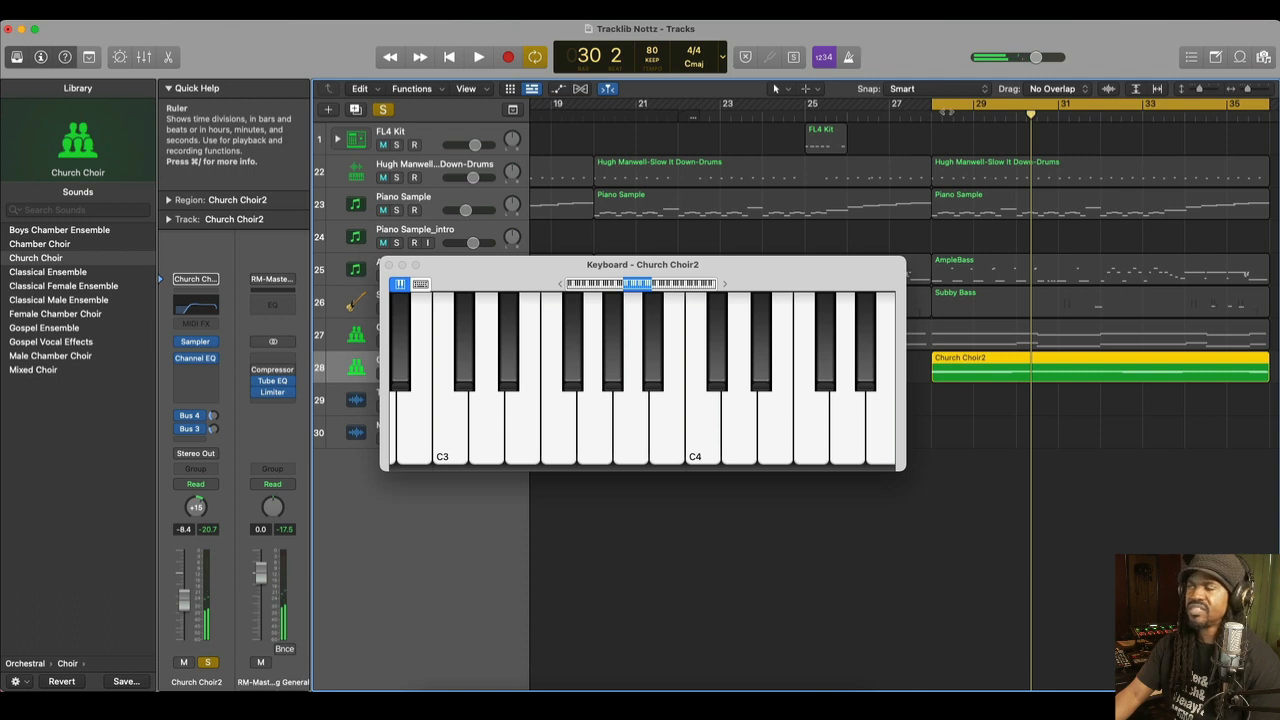
pyautogui.press('space')
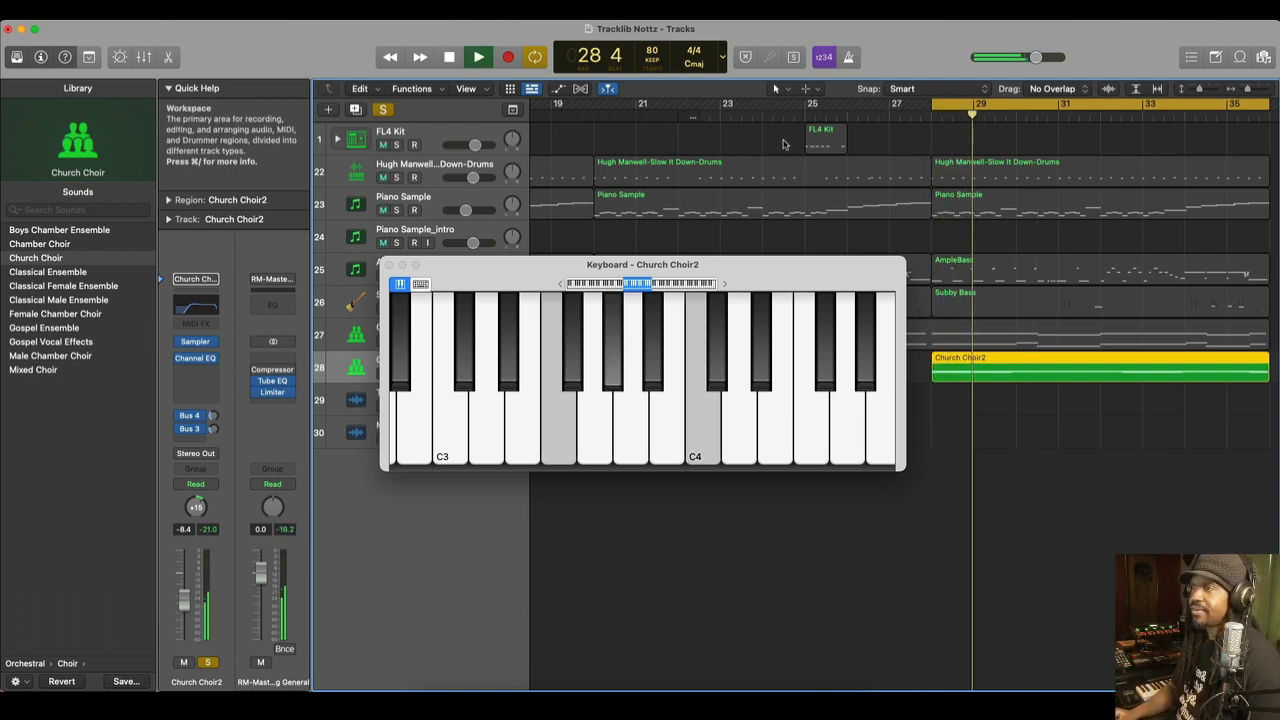
pyautogui.press('space')
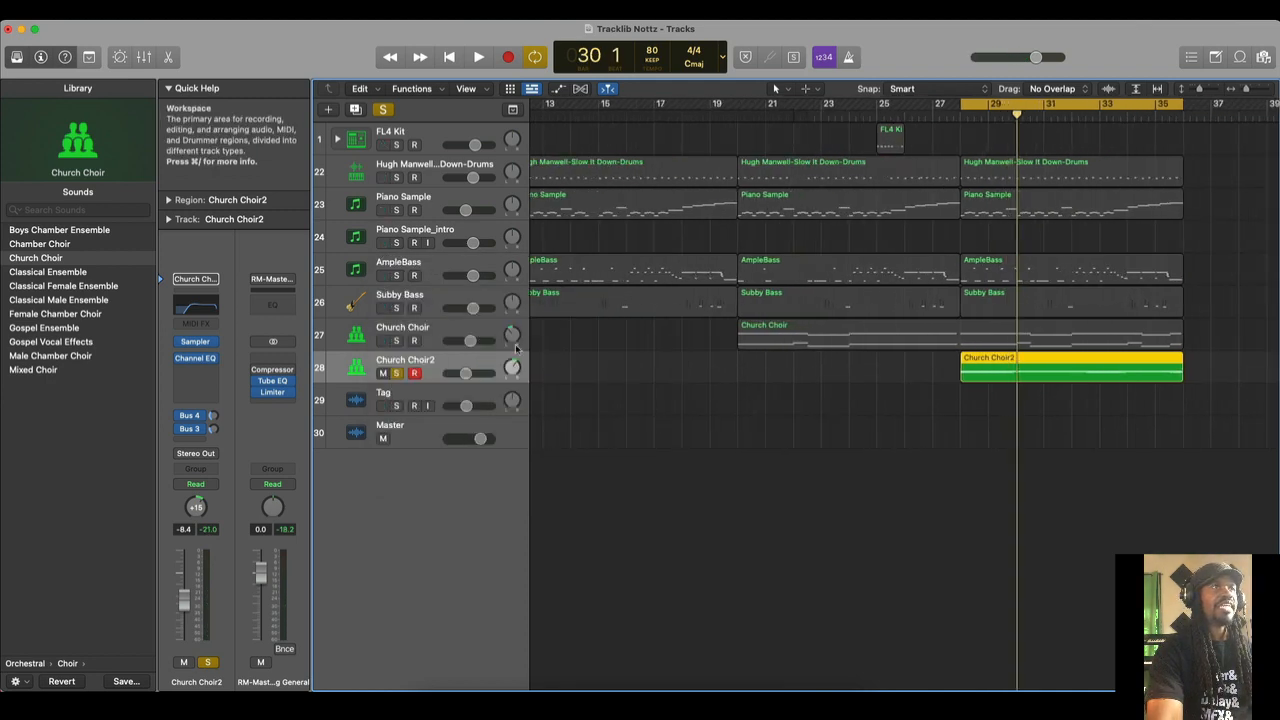
# Unsolo Church Choir2 and turn off the cycle area to show the full arrangement.
pyautogui.click(397, 373)
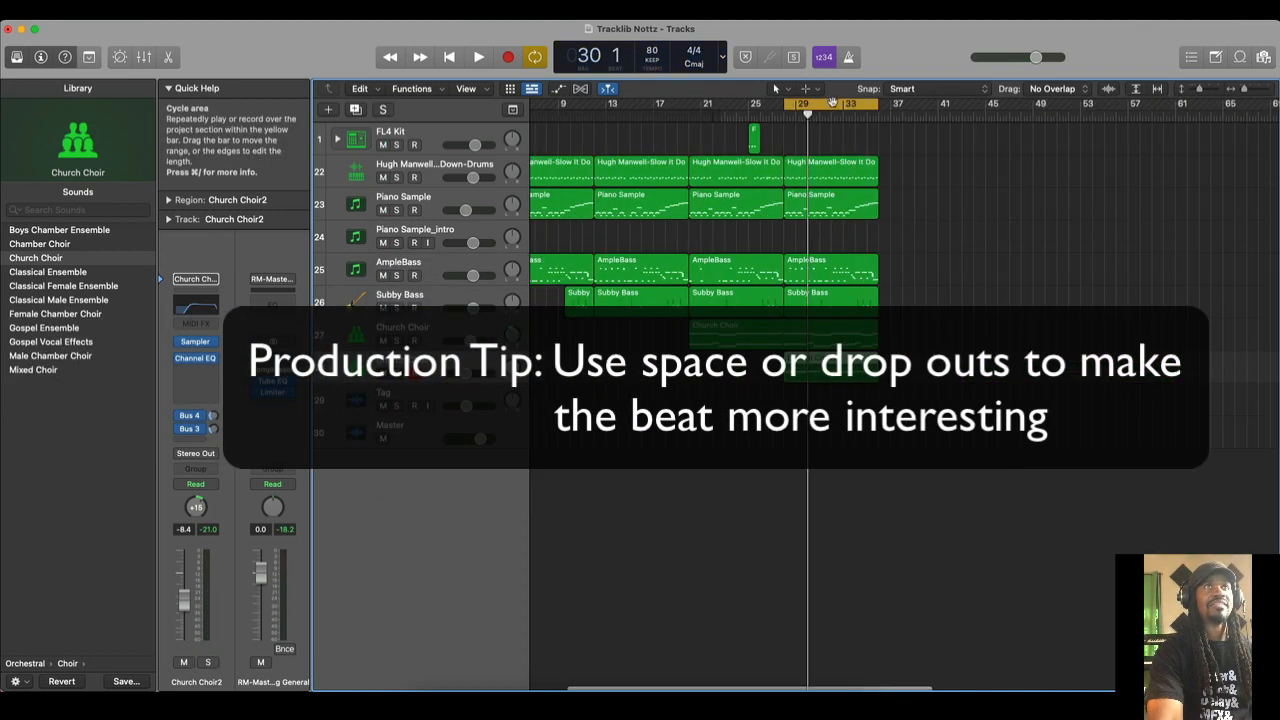
pyautogui.click(830, 105)
pyautogui.hscroll(-3, 749, 240)
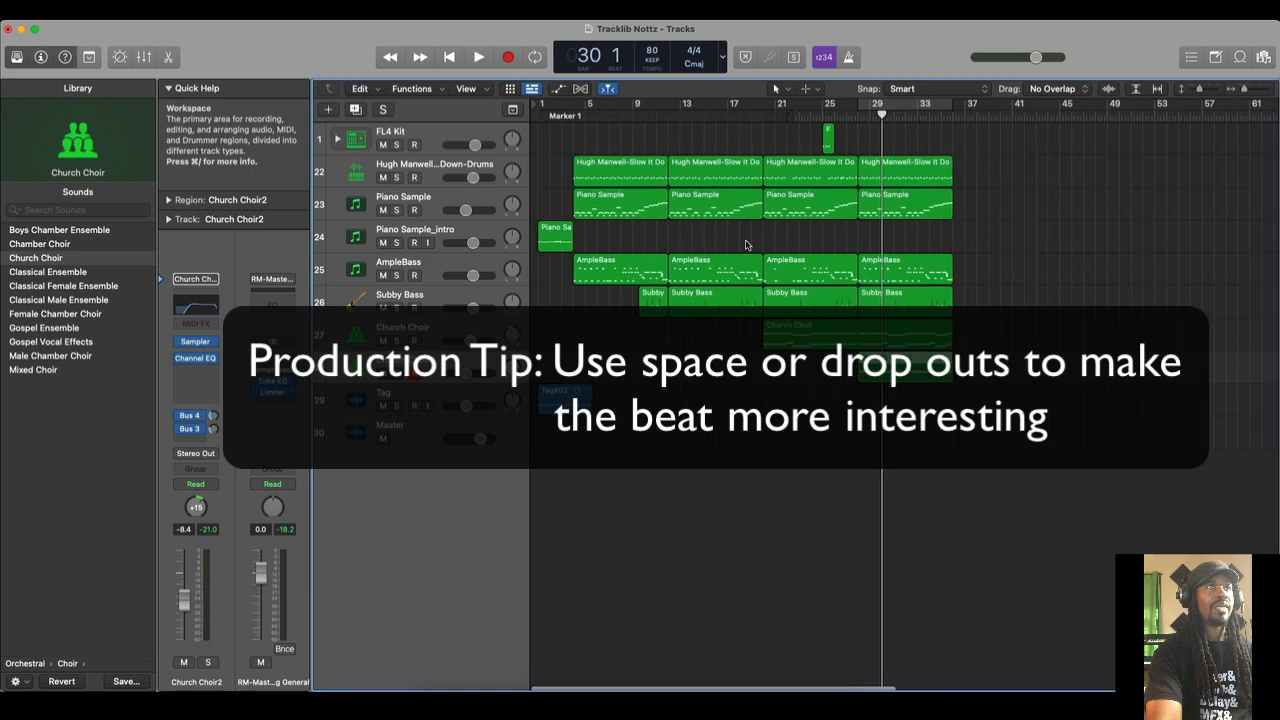
pyautogui.press('super+Right')
pyautogui.press('super+Right')
pyautogui.press('super+Right')
pyautogui.press('super+Left')
pyautogui.hscroll(-3, 746, 245)
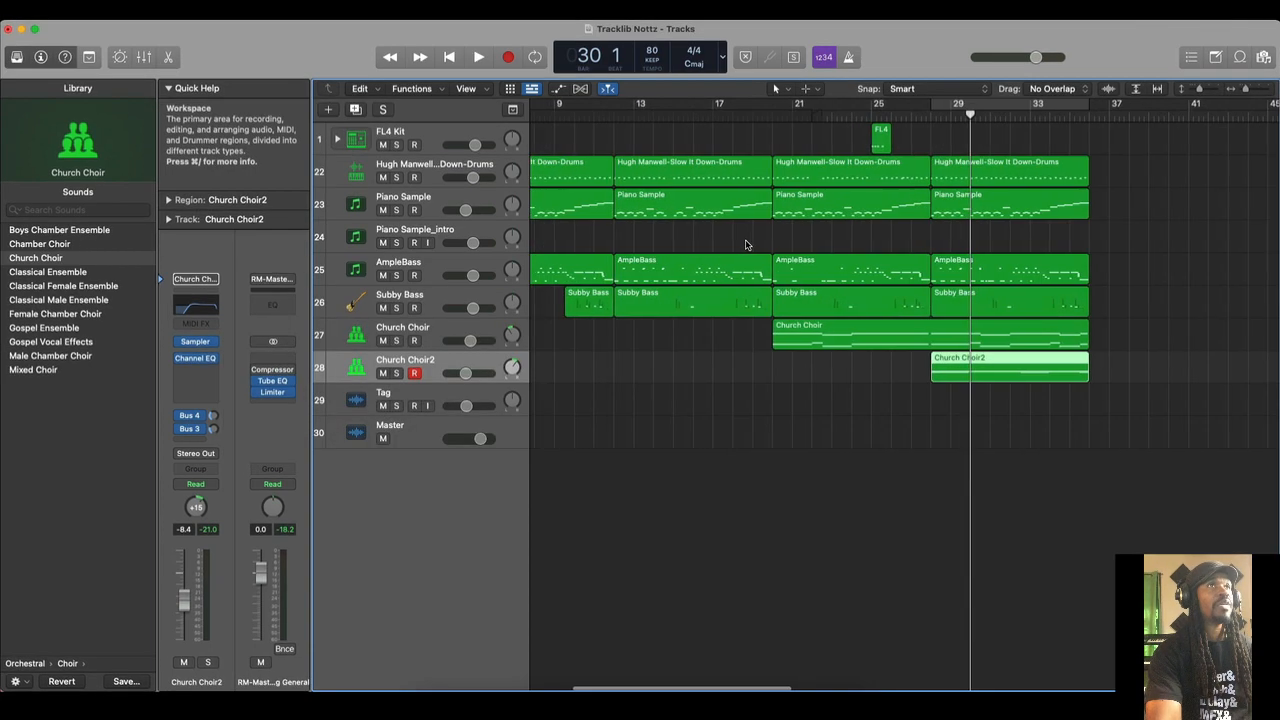
pyautogui.hscroll(-3, 745, 245)
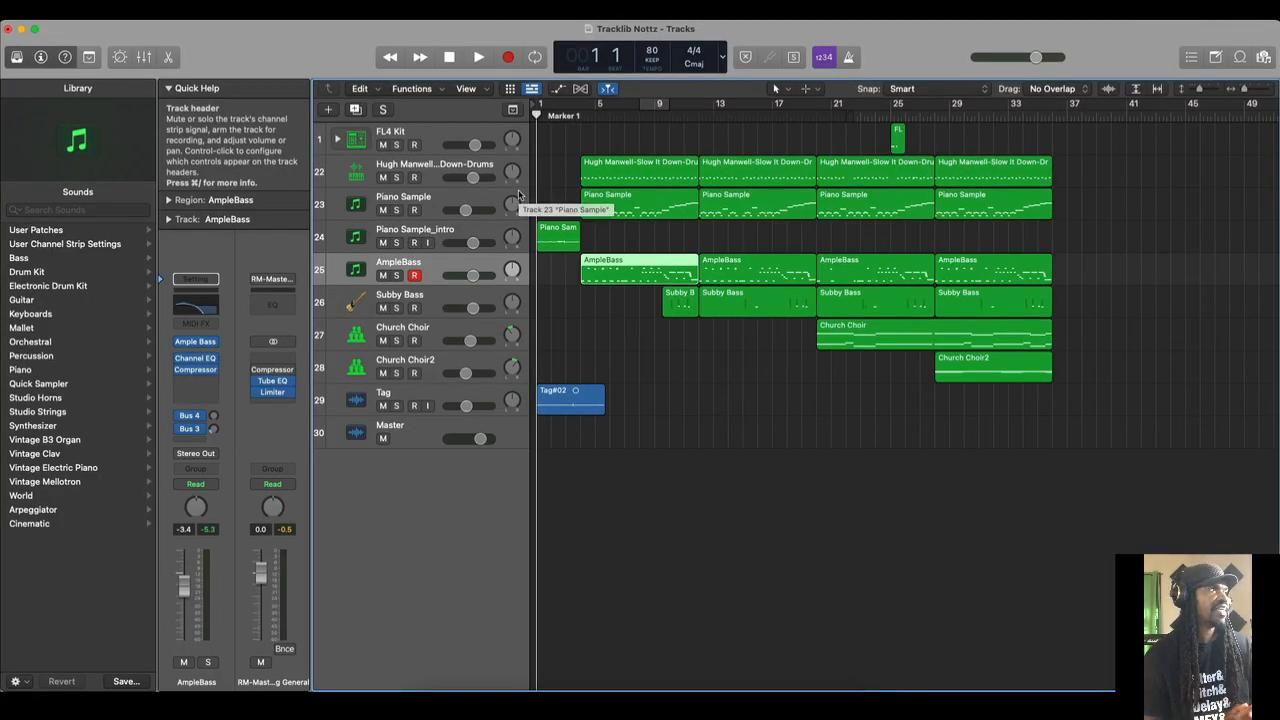
# Play the full beat from bar 1 and view the Hugh Manwell drums track's slices in Quick Sampler.
pyautogui.click(479, 58)
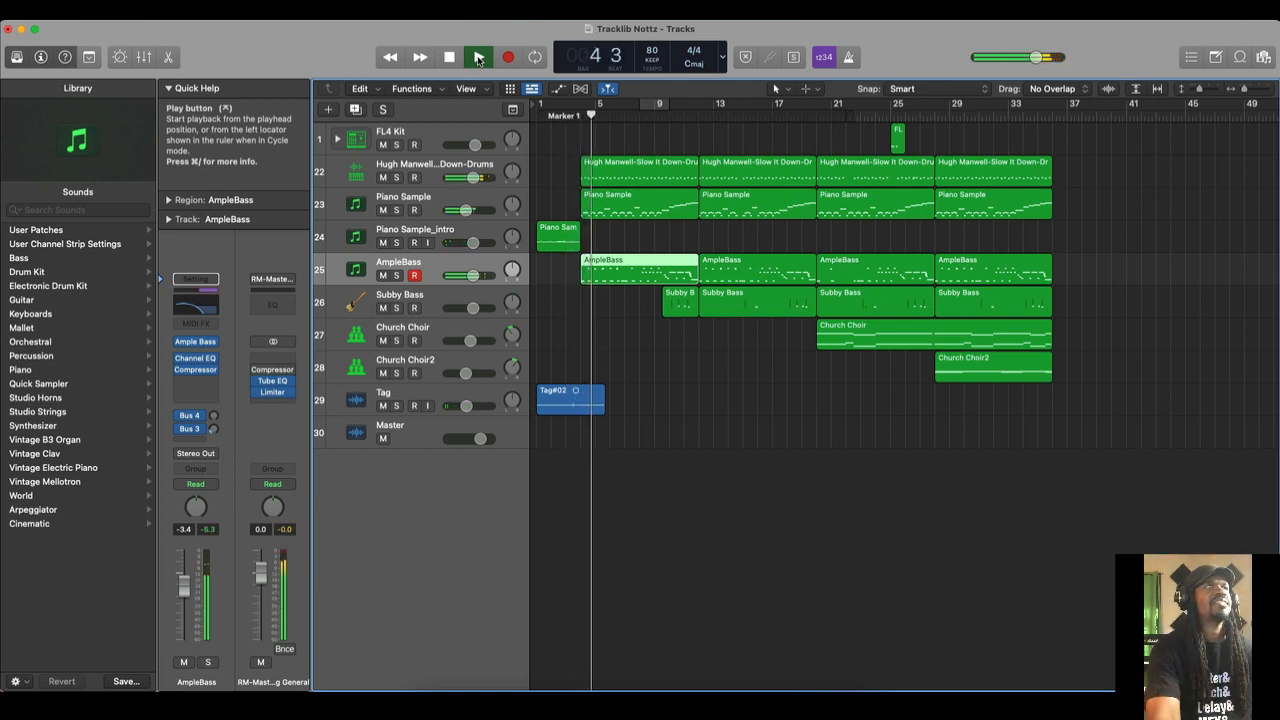
pyautogui.click(417, 166)
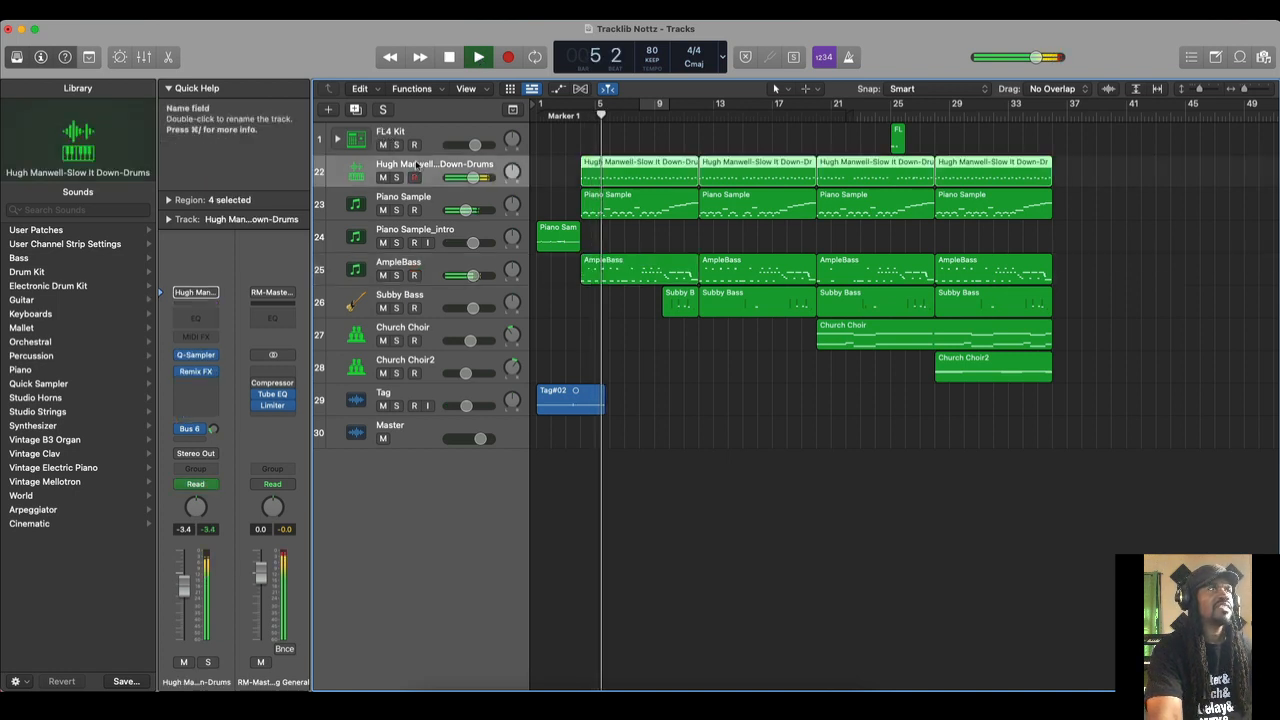
pyautogui.click(197, 356)
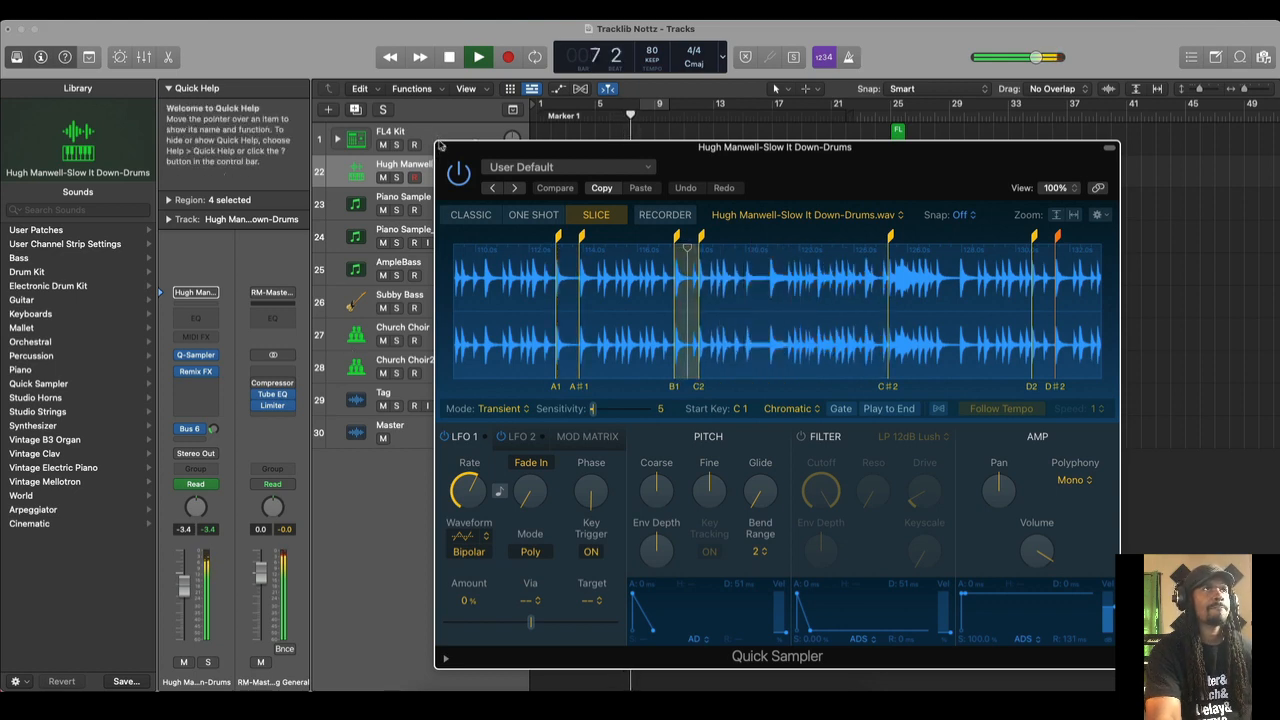
pyautogui.click(443, 149)
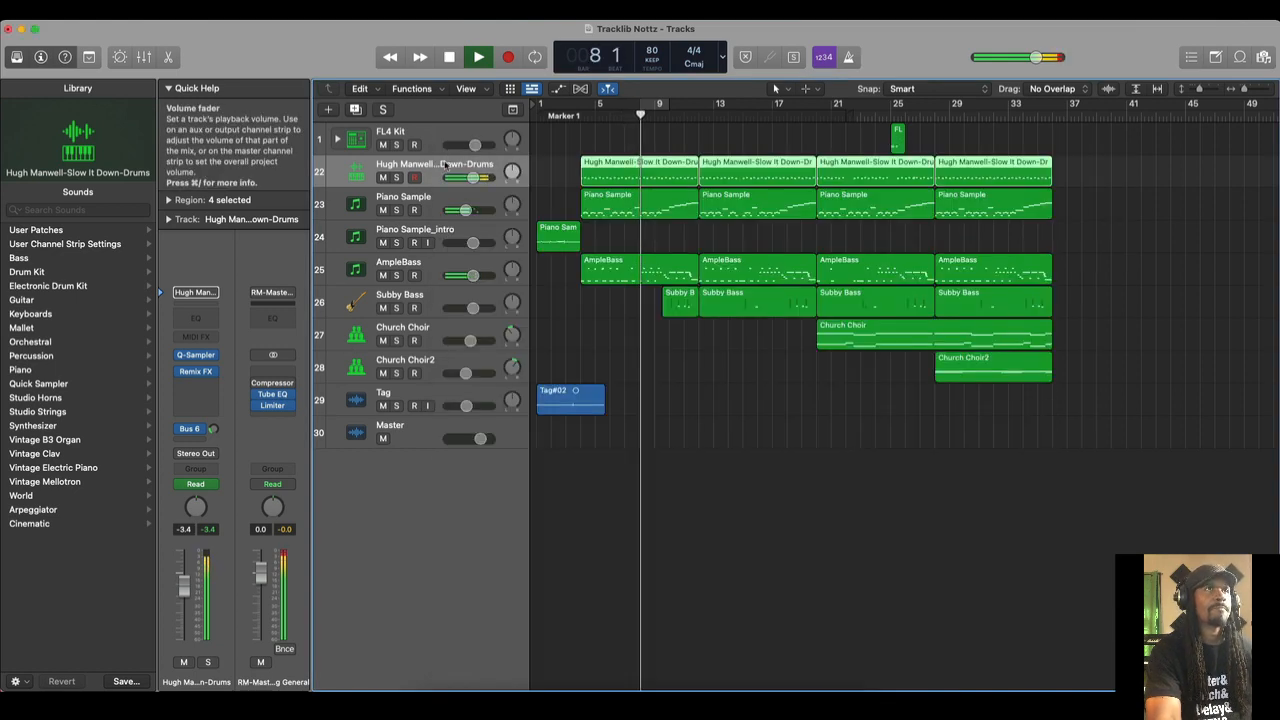
# Select the Piano Sample track, switch to AmpleBass and view its Ample Bass P Lite II instrument during playback.
pyautogui.click(431, 198)
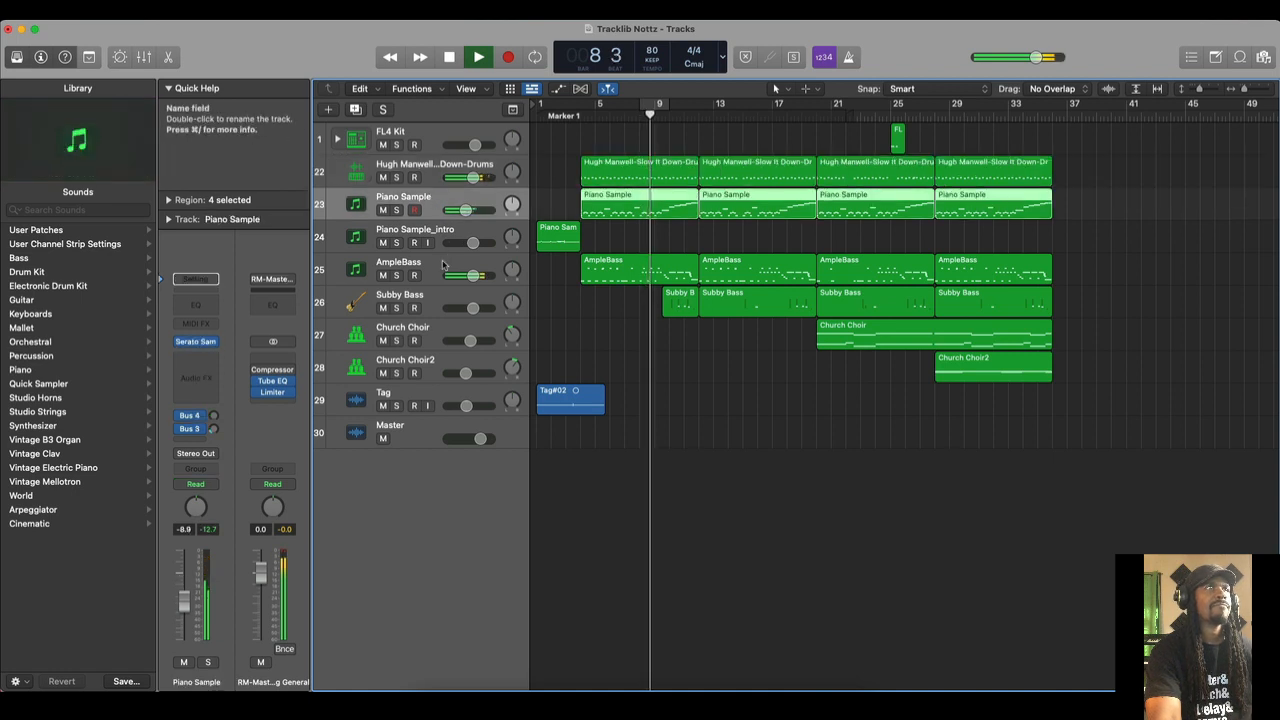
pyautogui.click(435, 262)
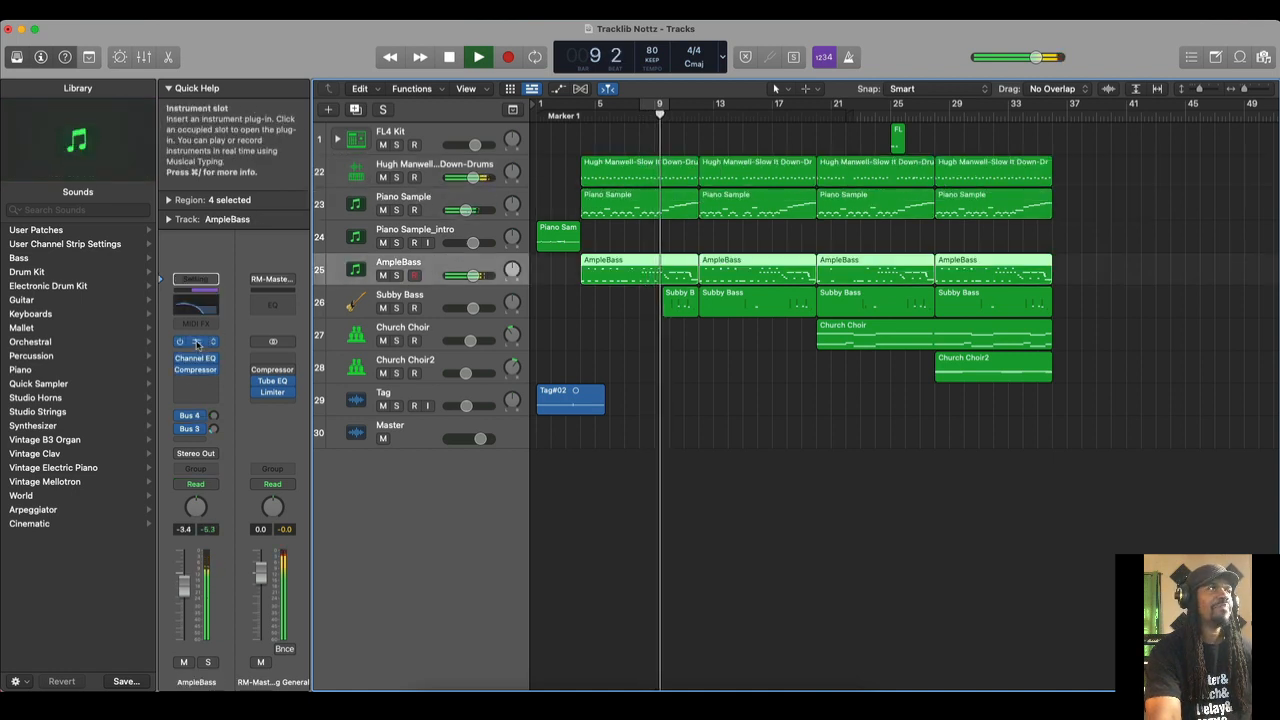
pyautogui.click(196, 342)
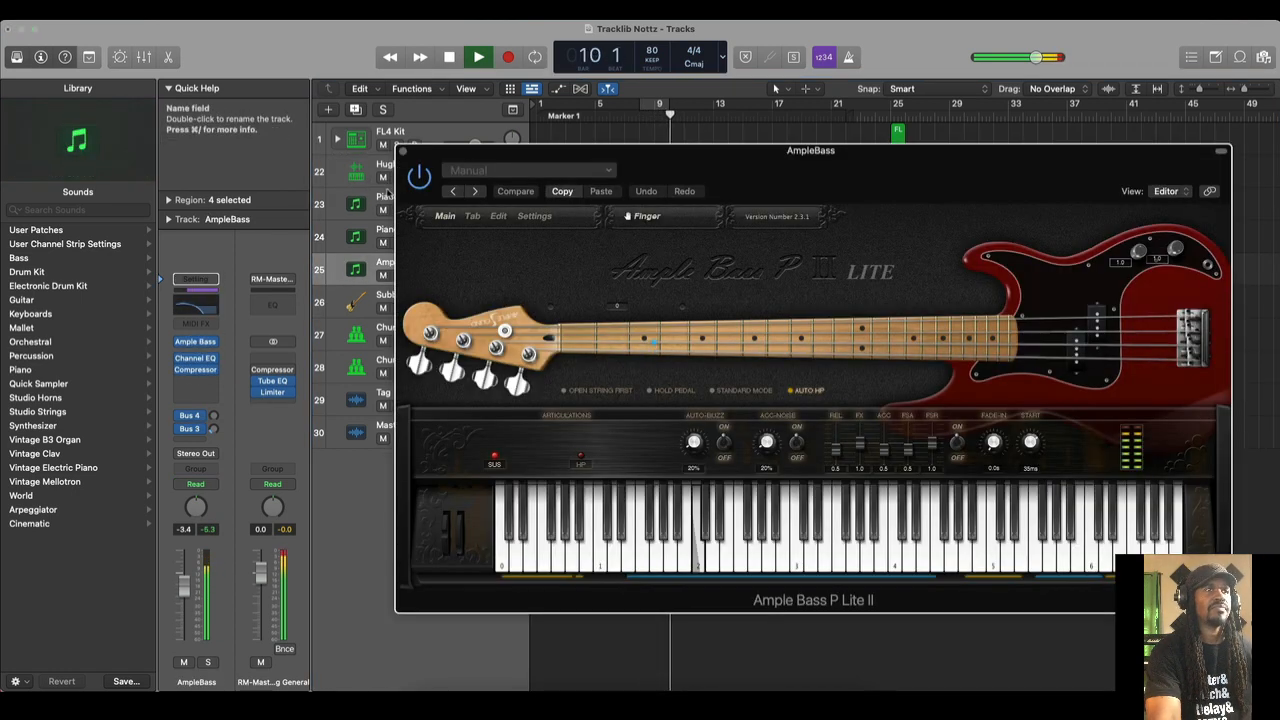
pyautogui.click(404, 152)
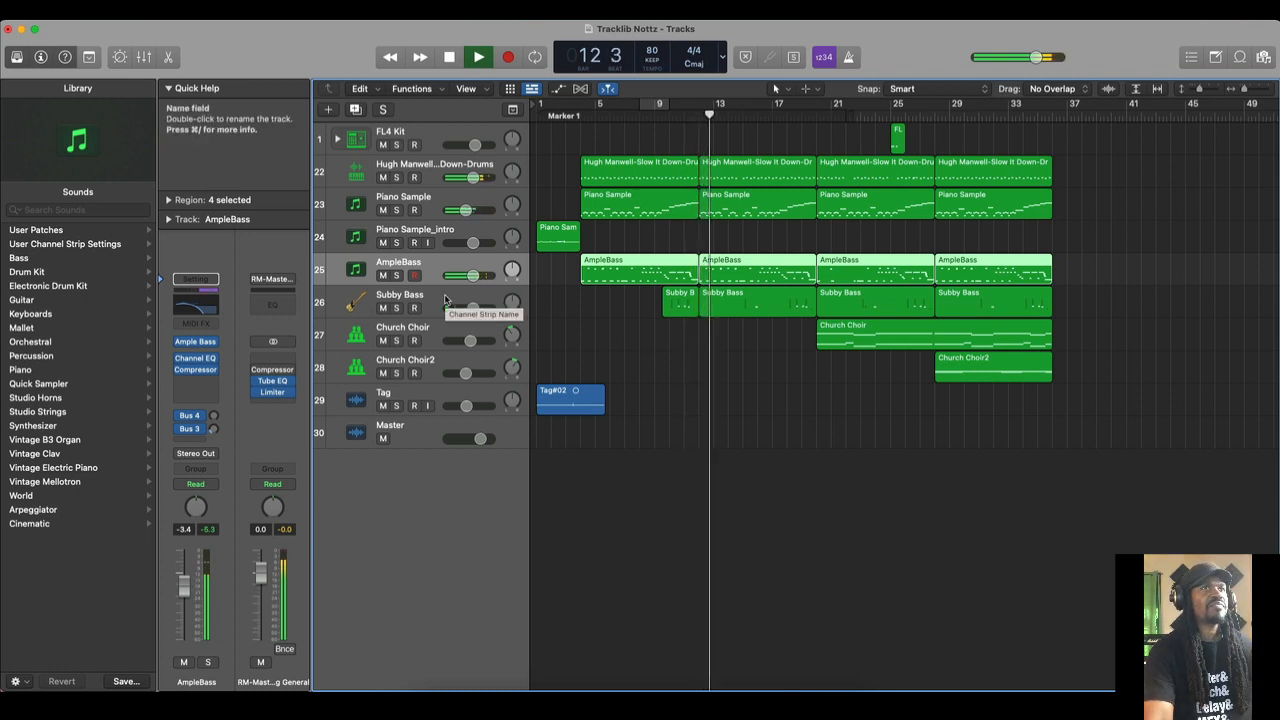
# Examine the AmpleBass and Subby Bass regions between bars 12 and 20 as the beat plays.
pyautogui.keyDown('alt'); pyautogui.scroll(8, 656, 273); pyautogui.keyUp('alt')
pyautogui.hscroll(3, 656, 275)
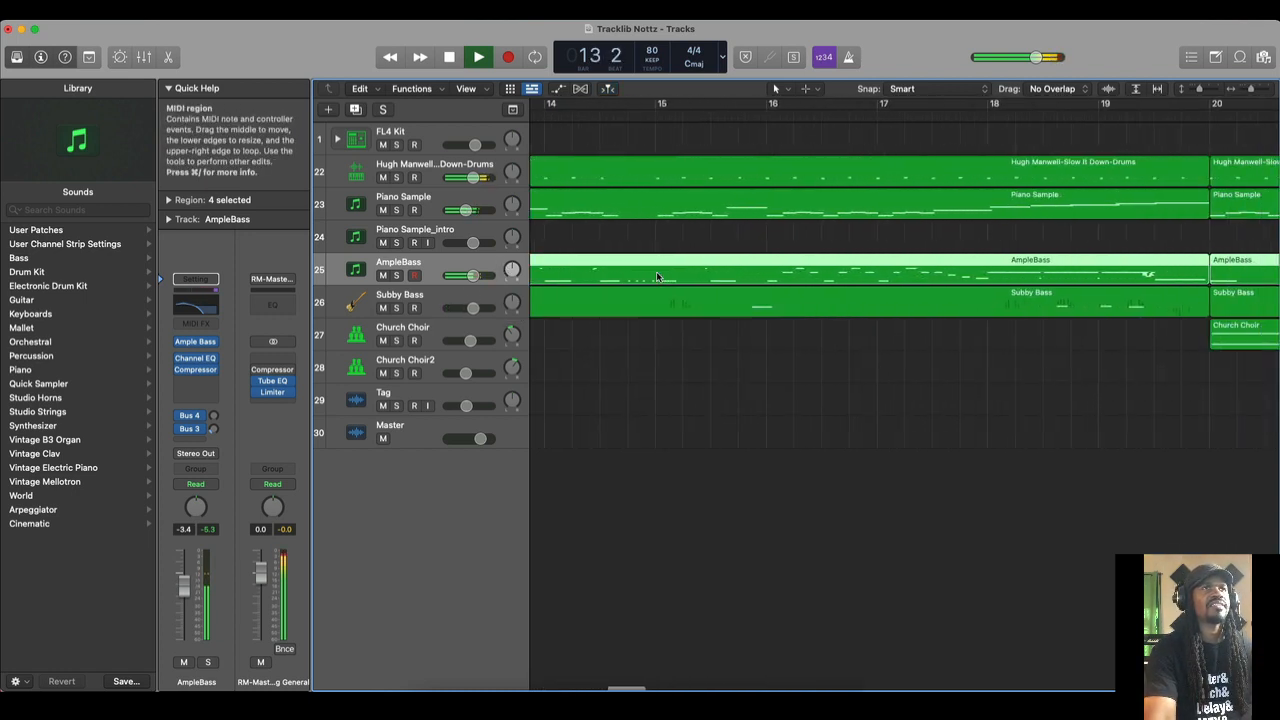
pyautogui.hscroll(-3, 656, 275)
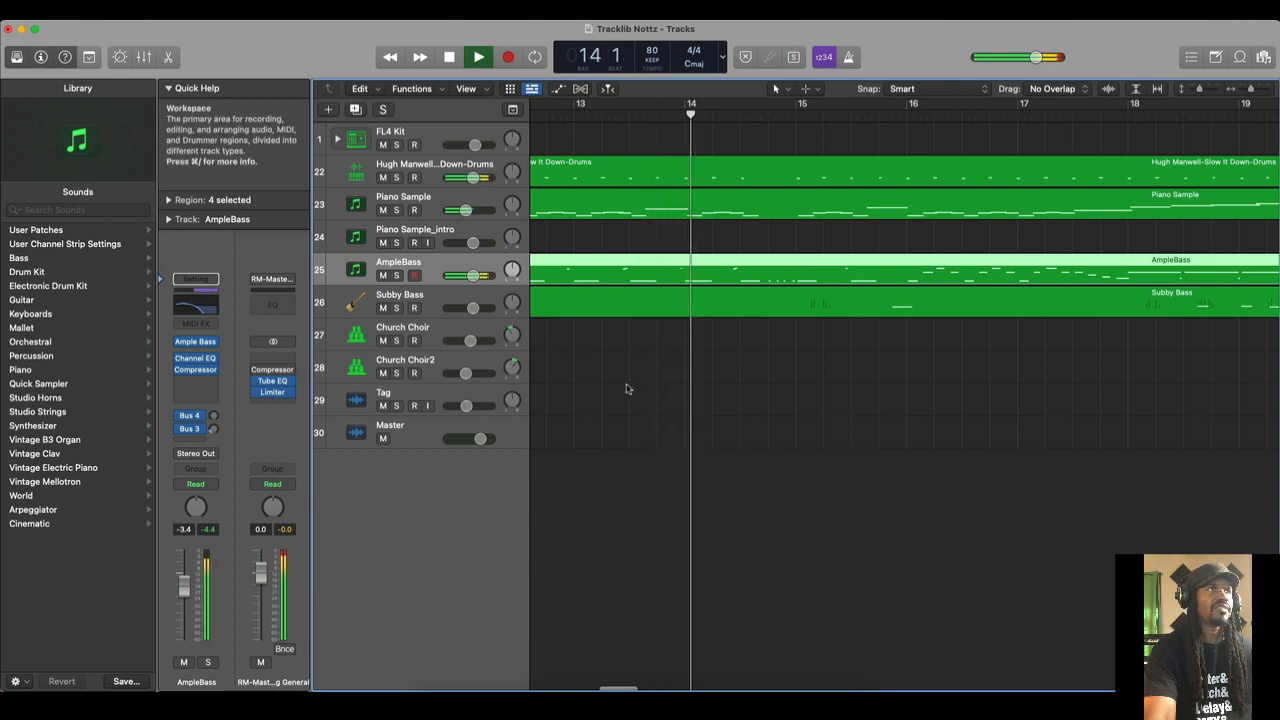
pyautogui.keyDown('alt'); pyautogui.scroll(-3, 623, 391); pyautogui.keyUp('alt')
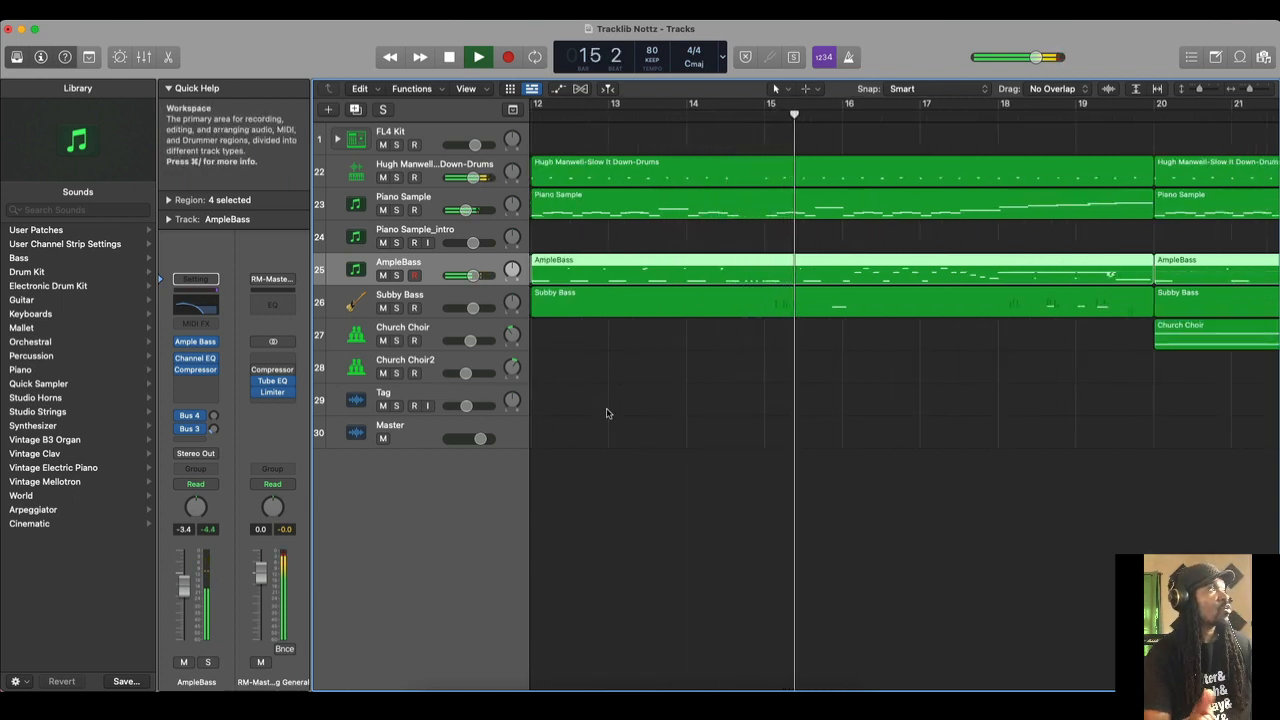
pyautogui.hscroll(1, 606, 413)
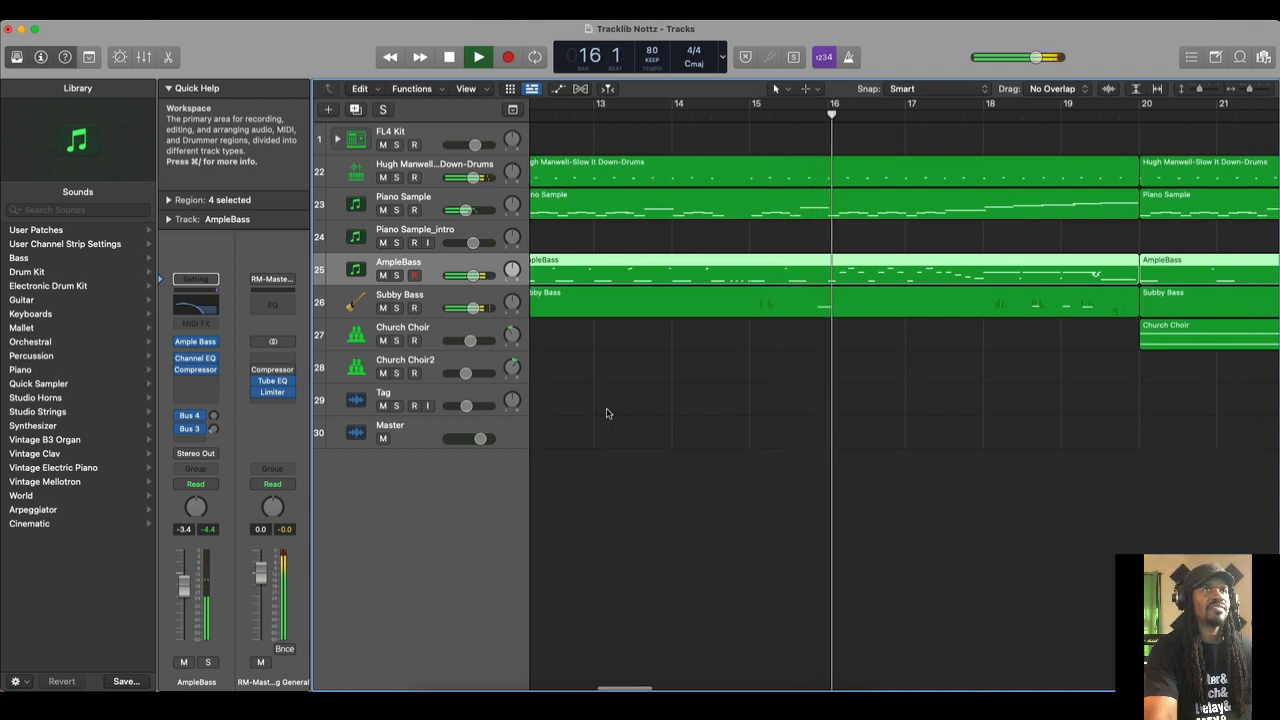
pyautogui.keyDown('alt'); pyautogui.scroll(-2, 606, 413); pyautogui.keyUp('alt')
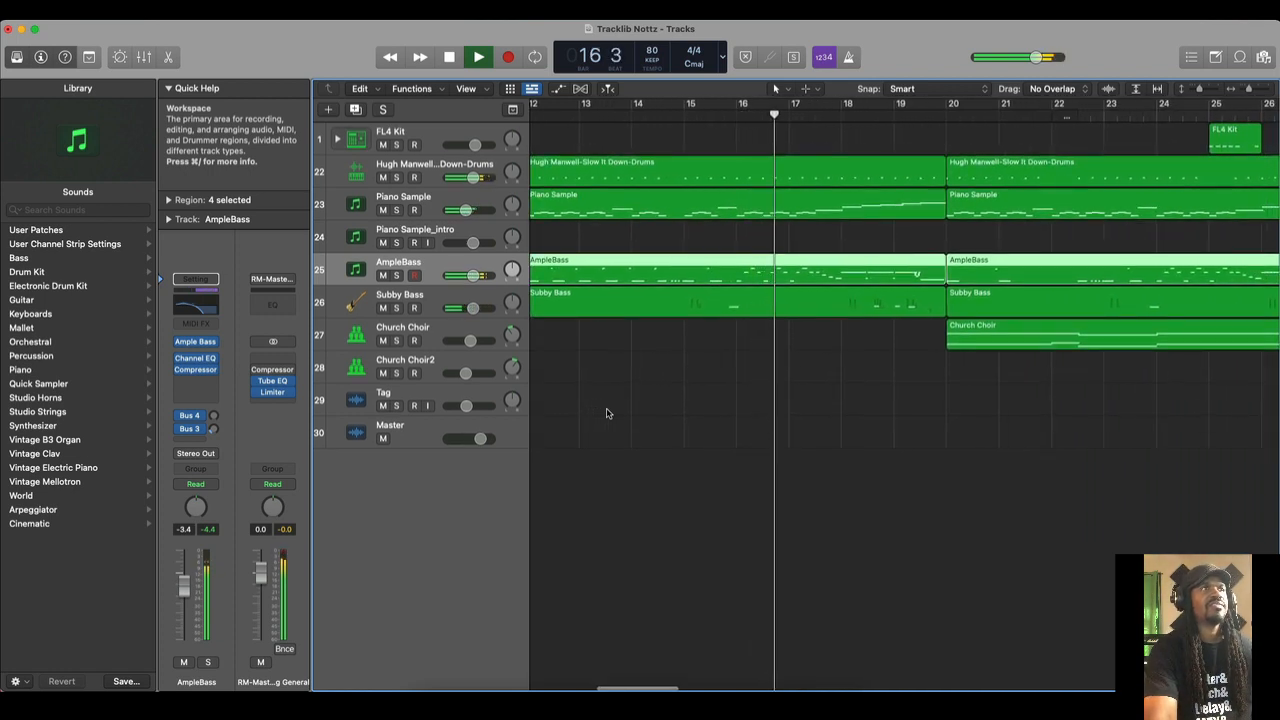
pyautogui.keyDown('alt'); pyautogui.scroll(-2, 606, 413); pyautogui.keyUp('alt')
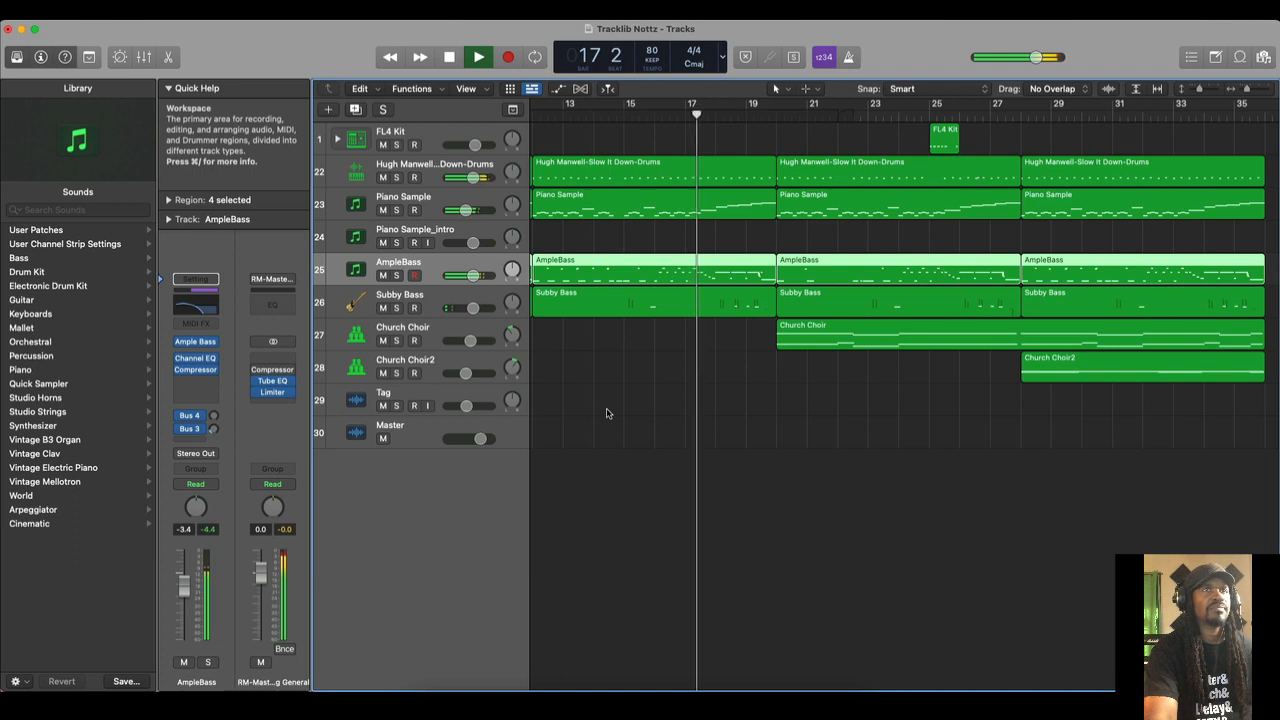
# Select the Church Choir track, follow its entry at bar 20 during playback, and hide the Library.
pyautogui.click(432, 330)
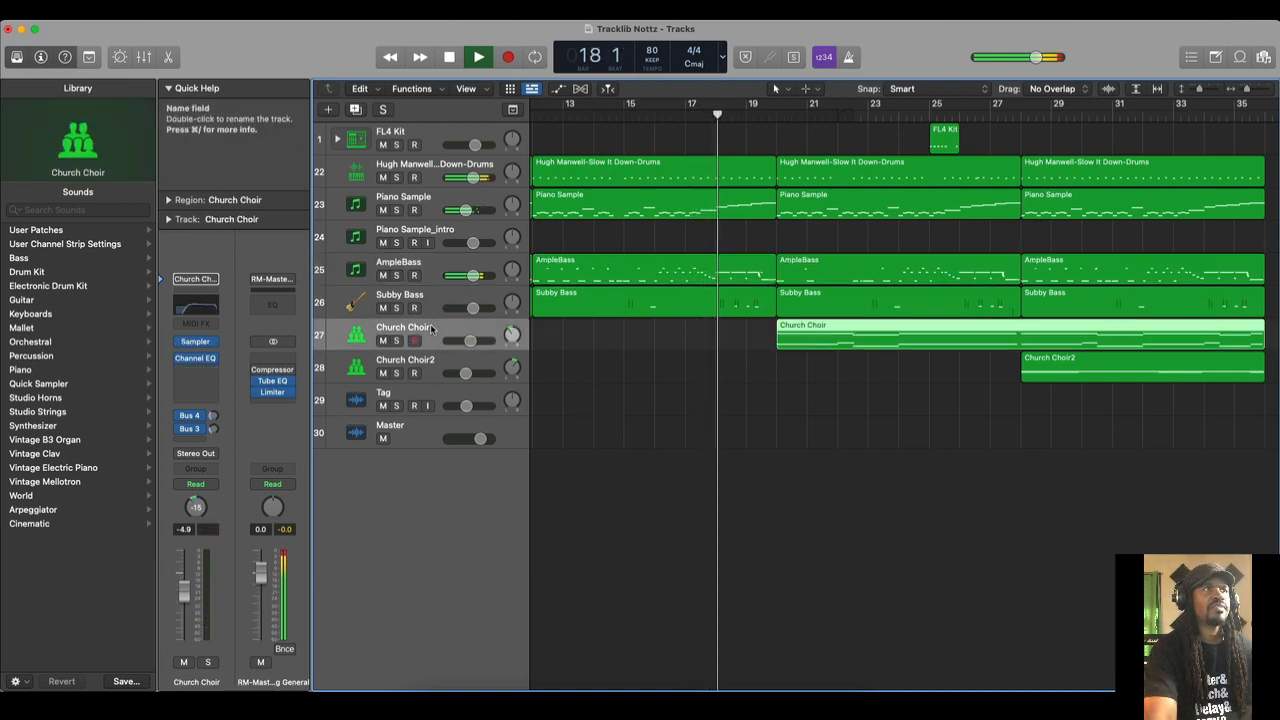
pyautogui.keyDown('alt'); pyautogui.scroll(2, 740, 388); pyautogui.keyUp('alt')
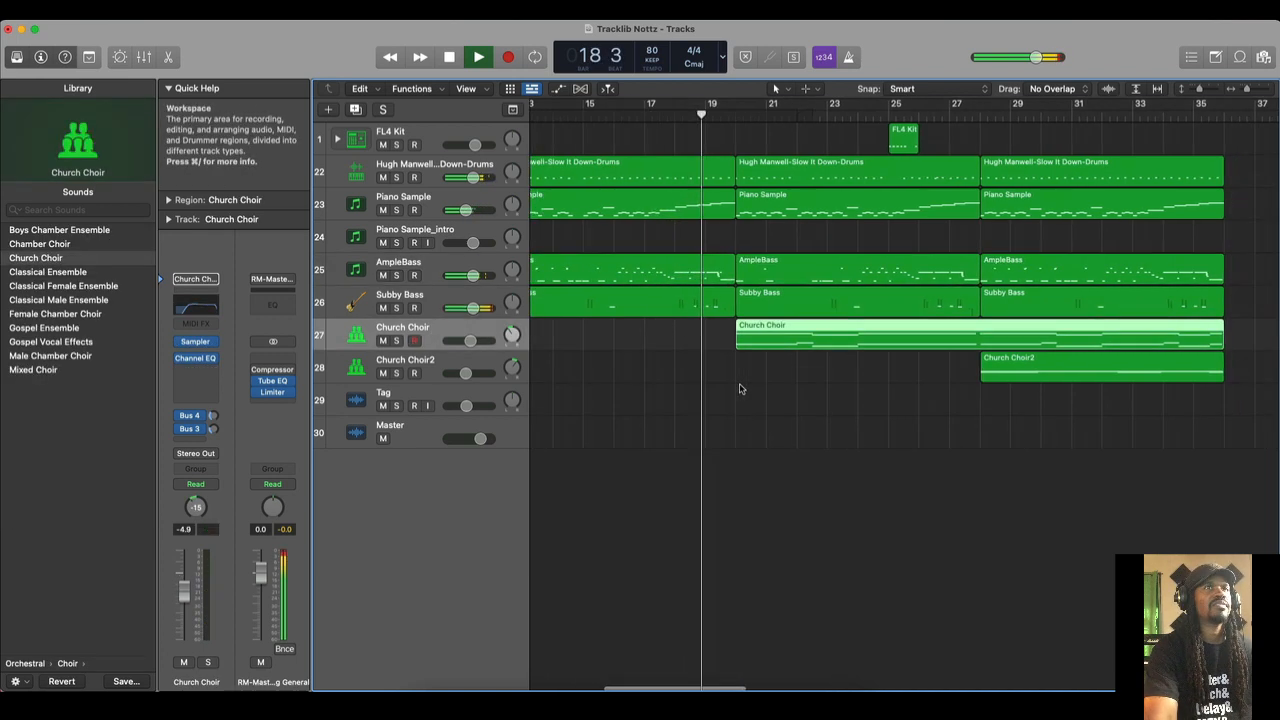
pyautogui.keyDown('alt'); pyautogui.scroll(3, 740, 388); pyautogui.keyUp('alt')
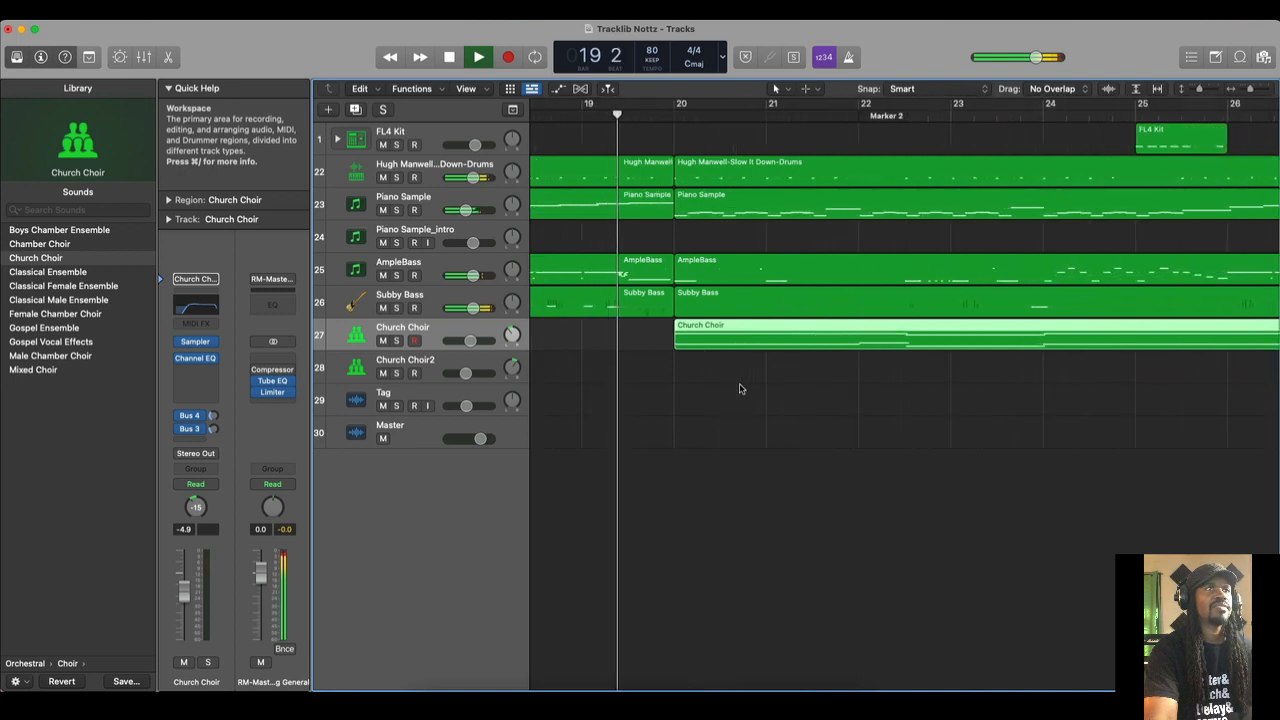
pyautogui.keyDown('alt'); pyautogui.scroll(-2, 740, 388); pyautogui.keyUp('alt')
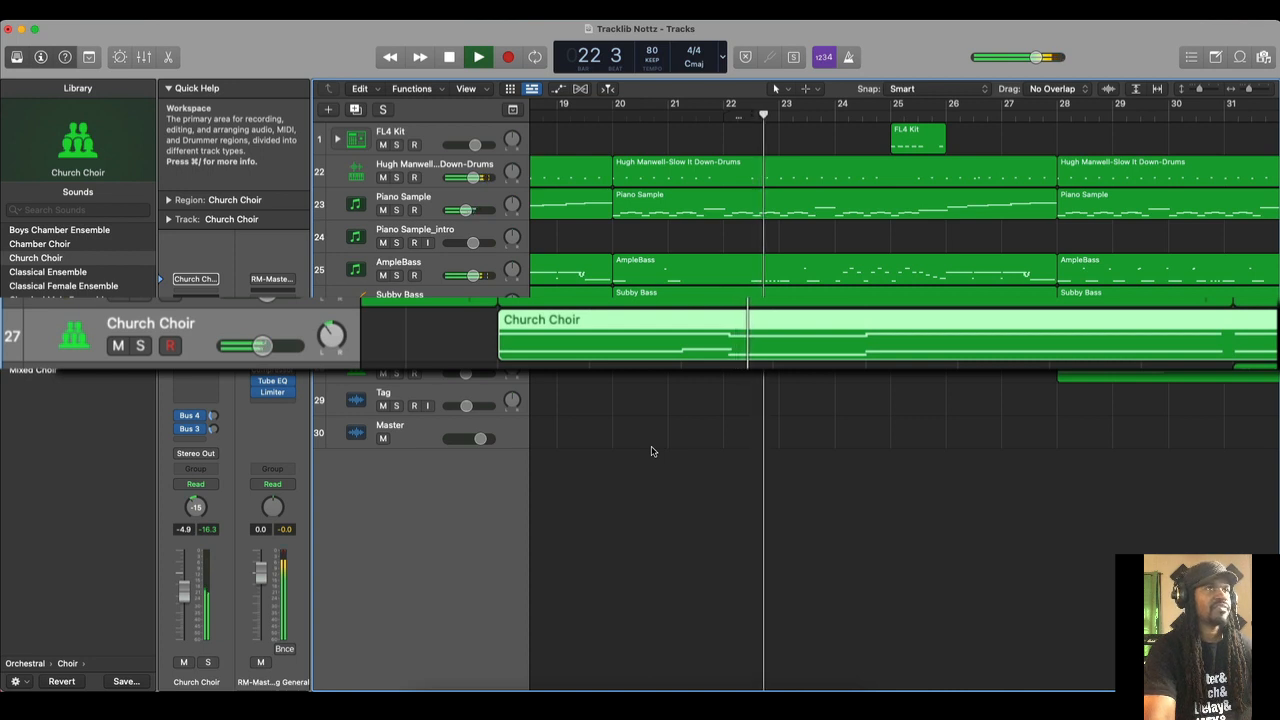
pyautogui.press('y')
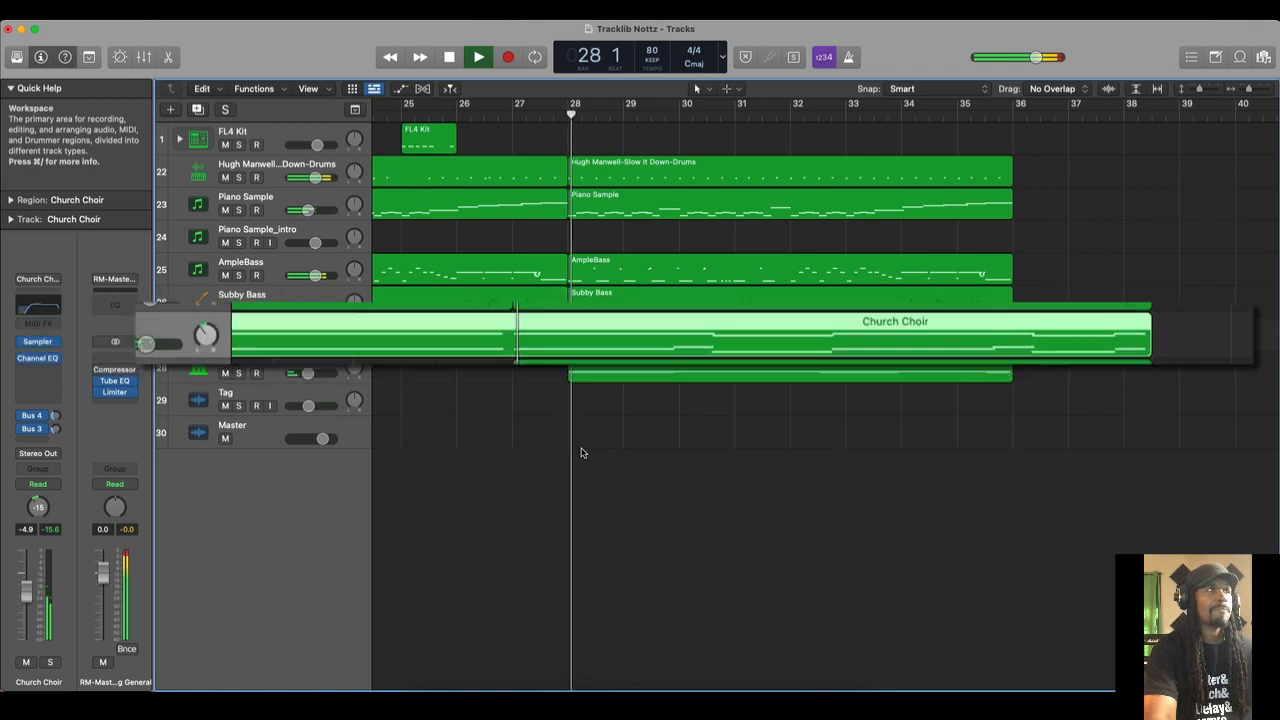
# Select the Church Choir2 track for its part from bar 28 and stop playback at bar 35 beat 4.
pyautogui.click(281, 360)
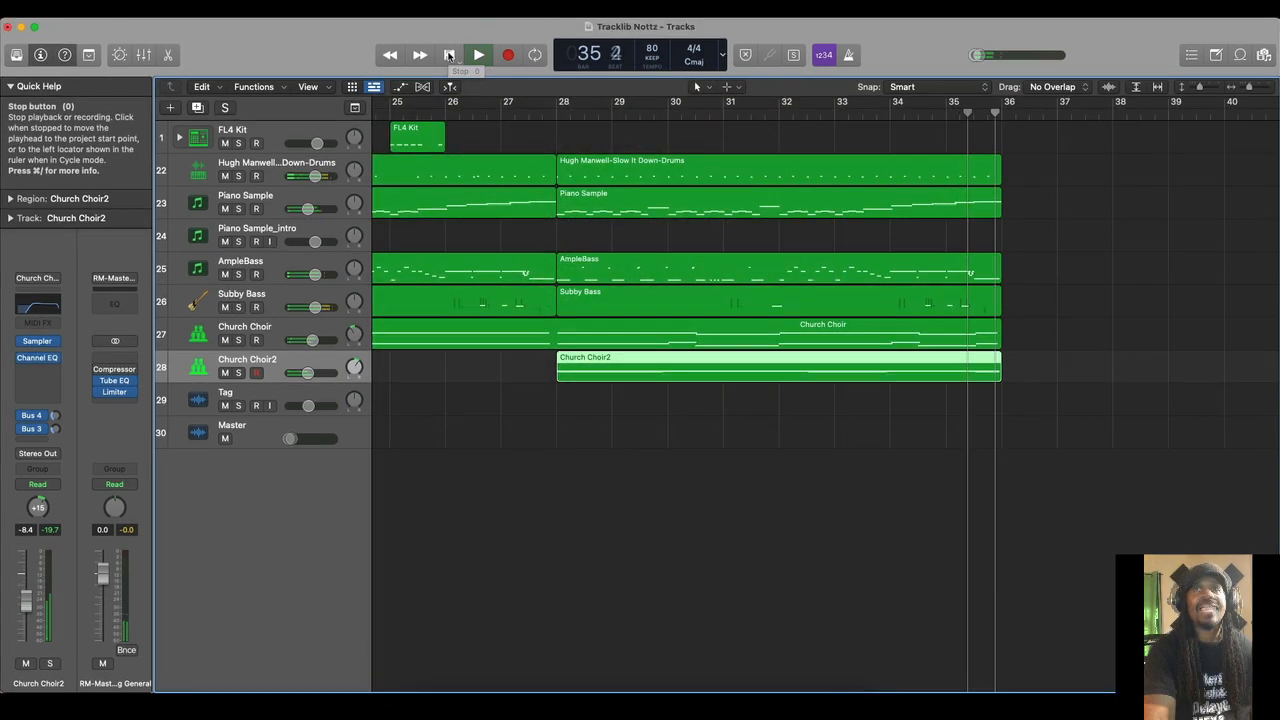
pyautogui.click(449, 57)
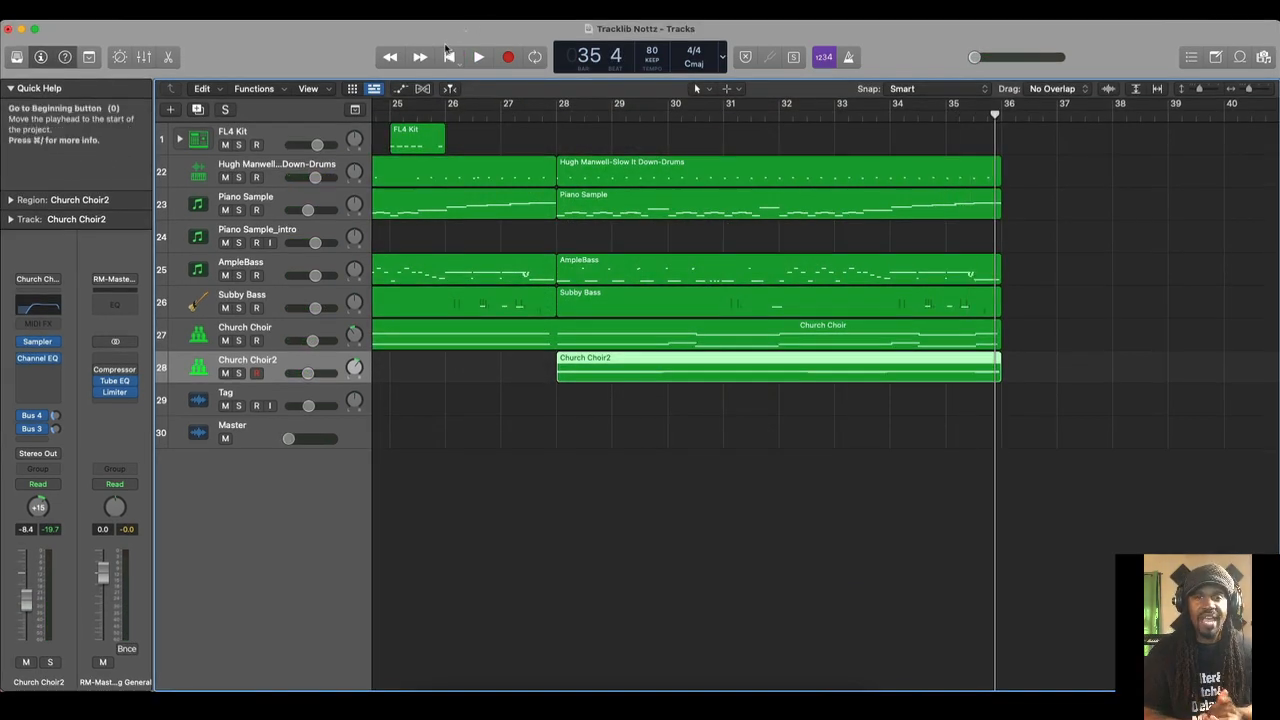